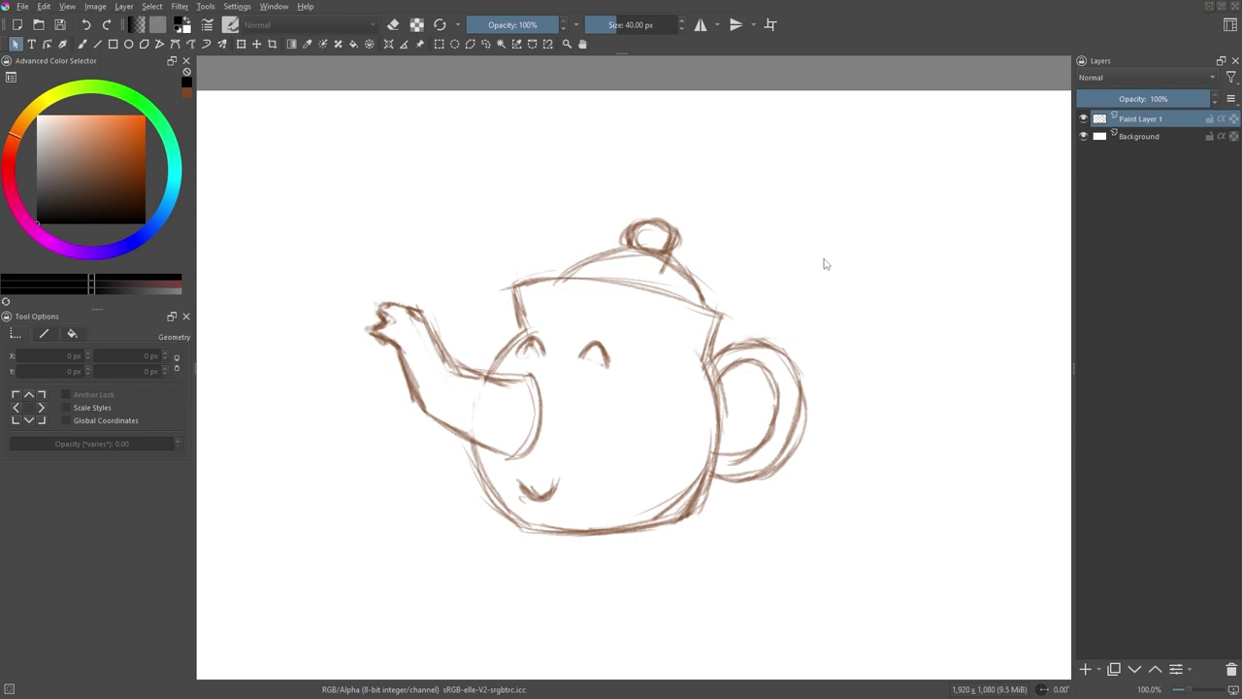
# Step: Fade the teapot sketch layer to low opacity, add Paint Layer 2 above it, and pick the freehand brush
pyautogui.moveTo(1182, 103); pyautogui.dragTo(1111, 107)
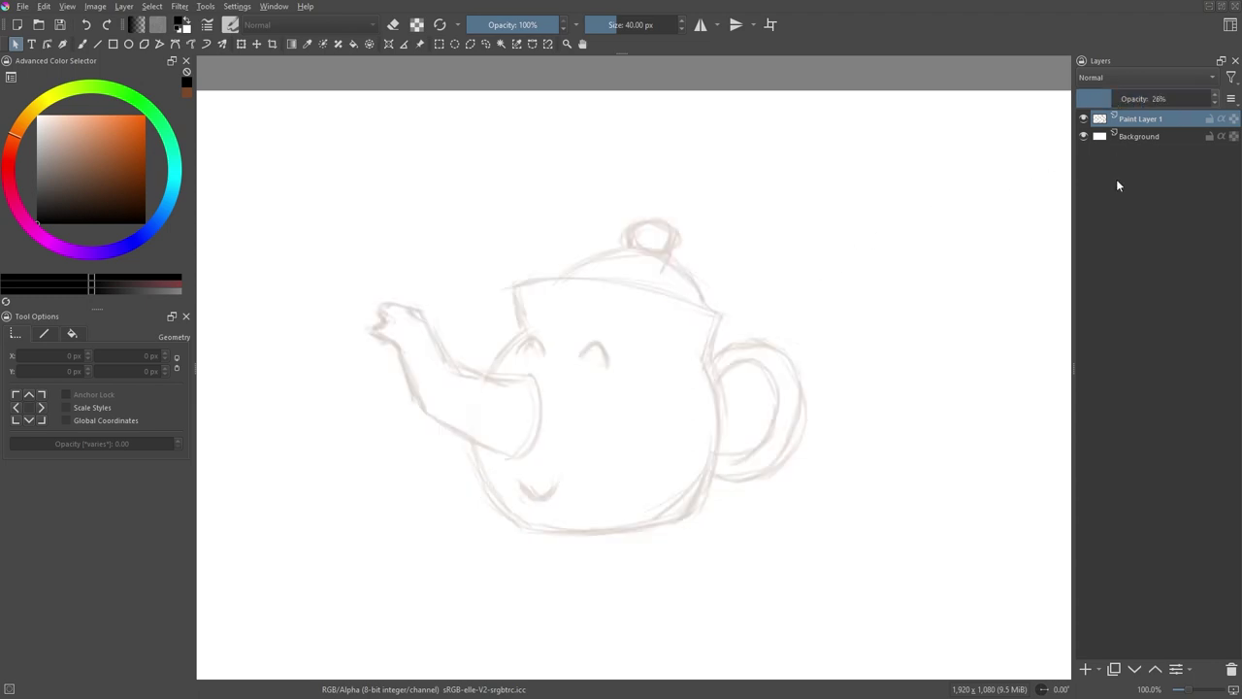
pyautogui.press('Insert')
pyautogui.press('b')
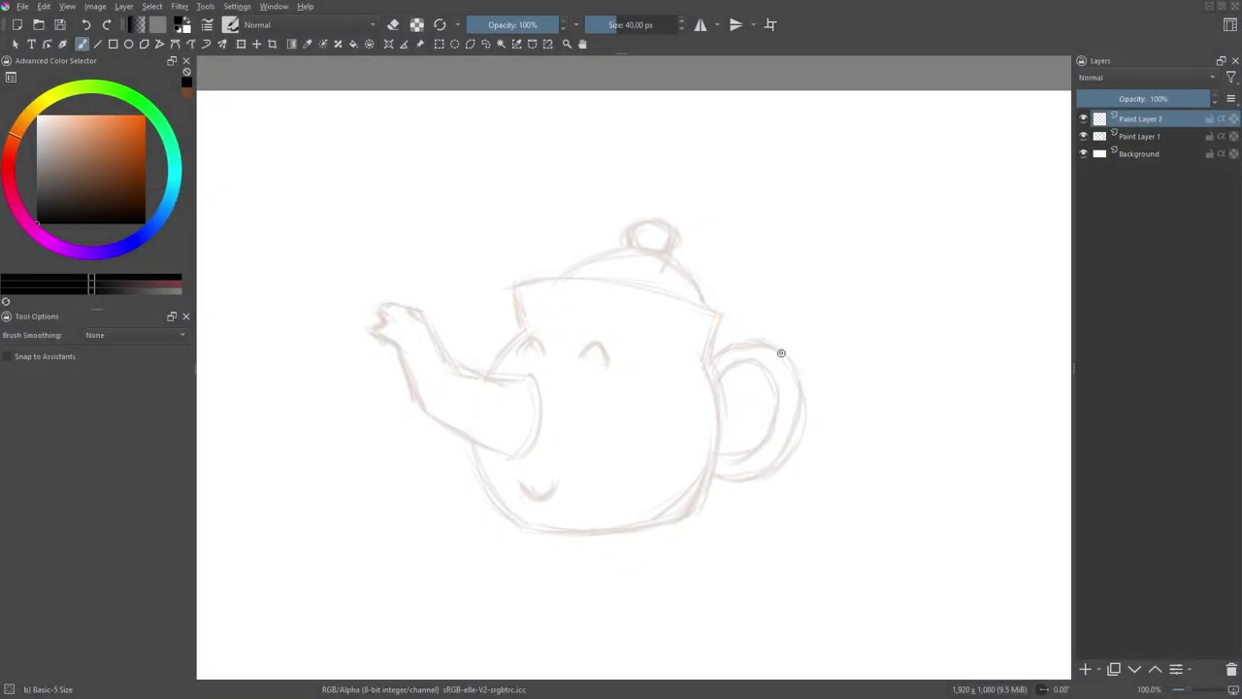
# Step: Switch between the shape selection tool and the freehand brush while panning over the sketch
pyautogui.press('Escape')
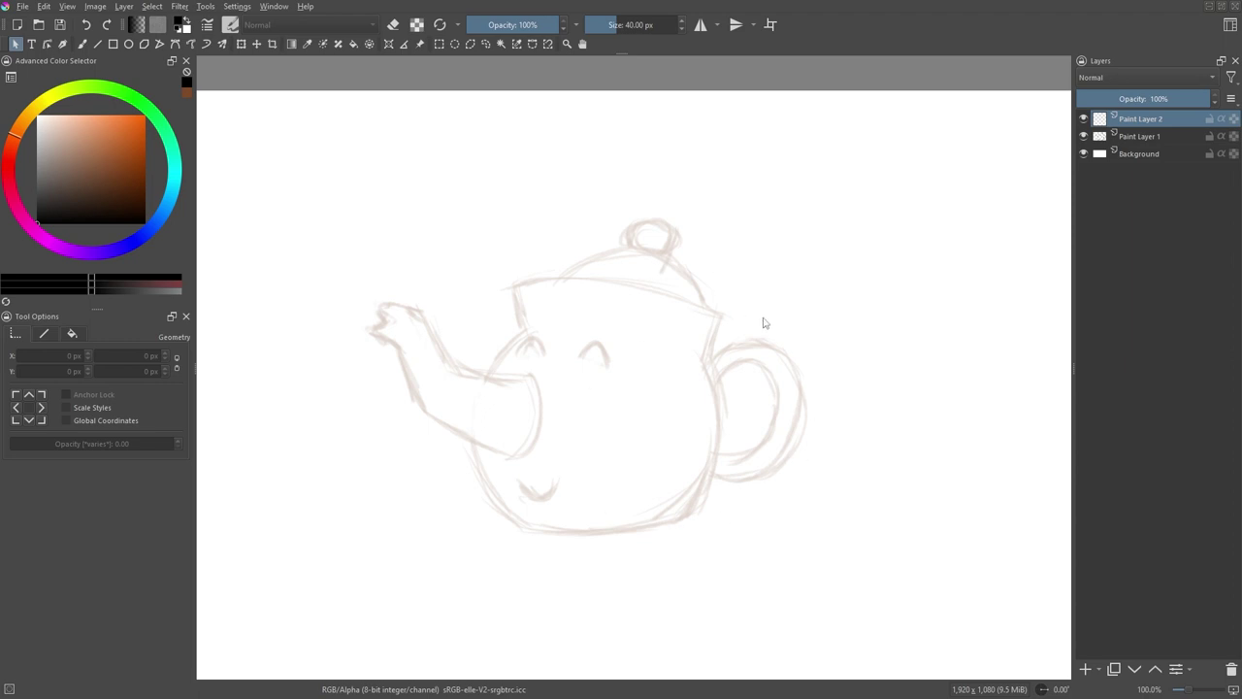
pyautogui.press('b')
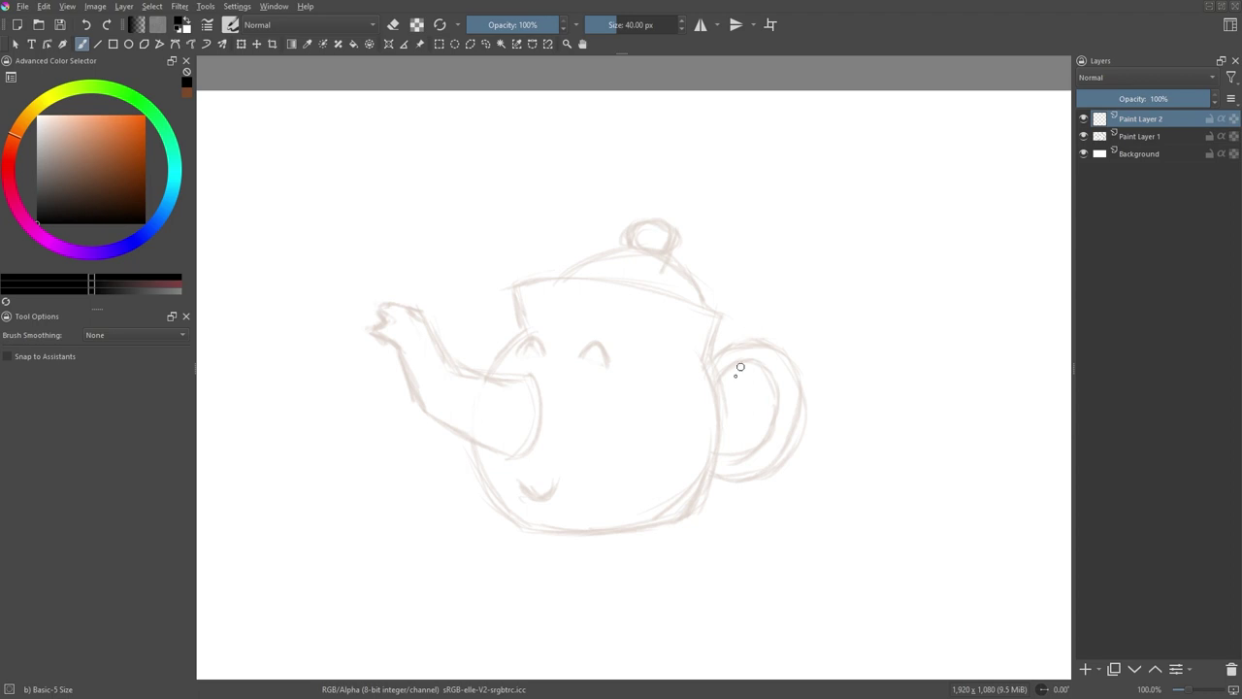
pyautogui.moveTo(715, 385); pyautogui.dragTo(709, 339)
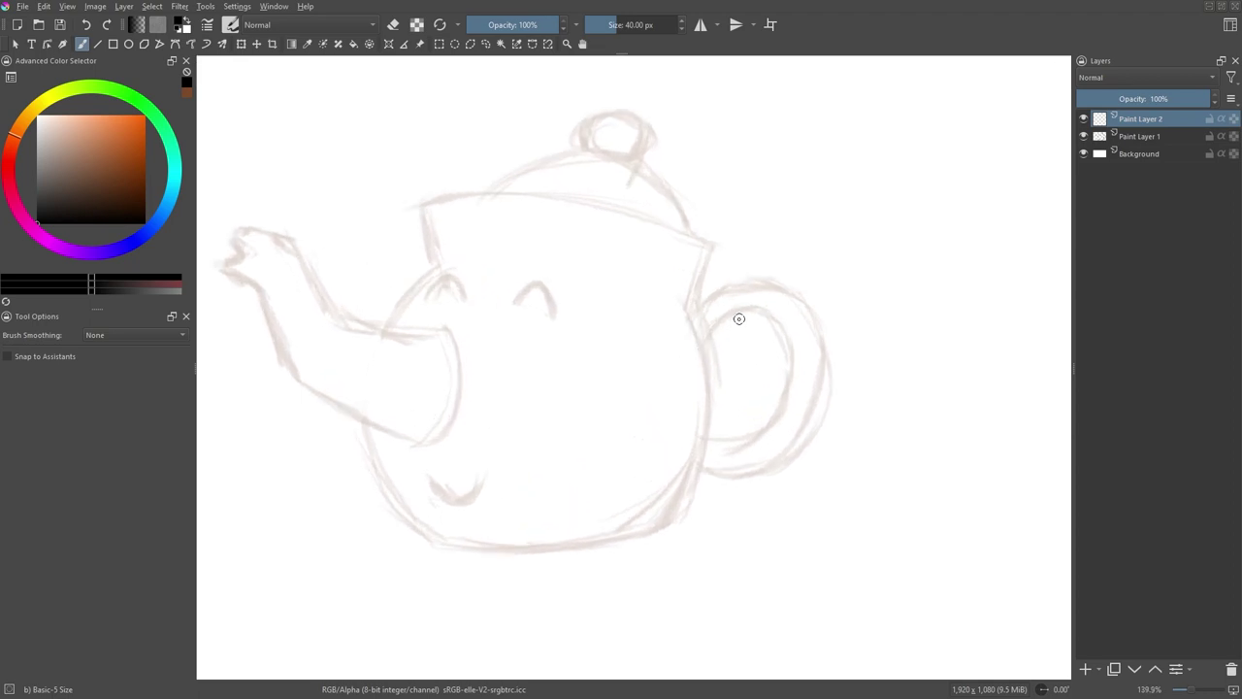
pyautogui.press('q')
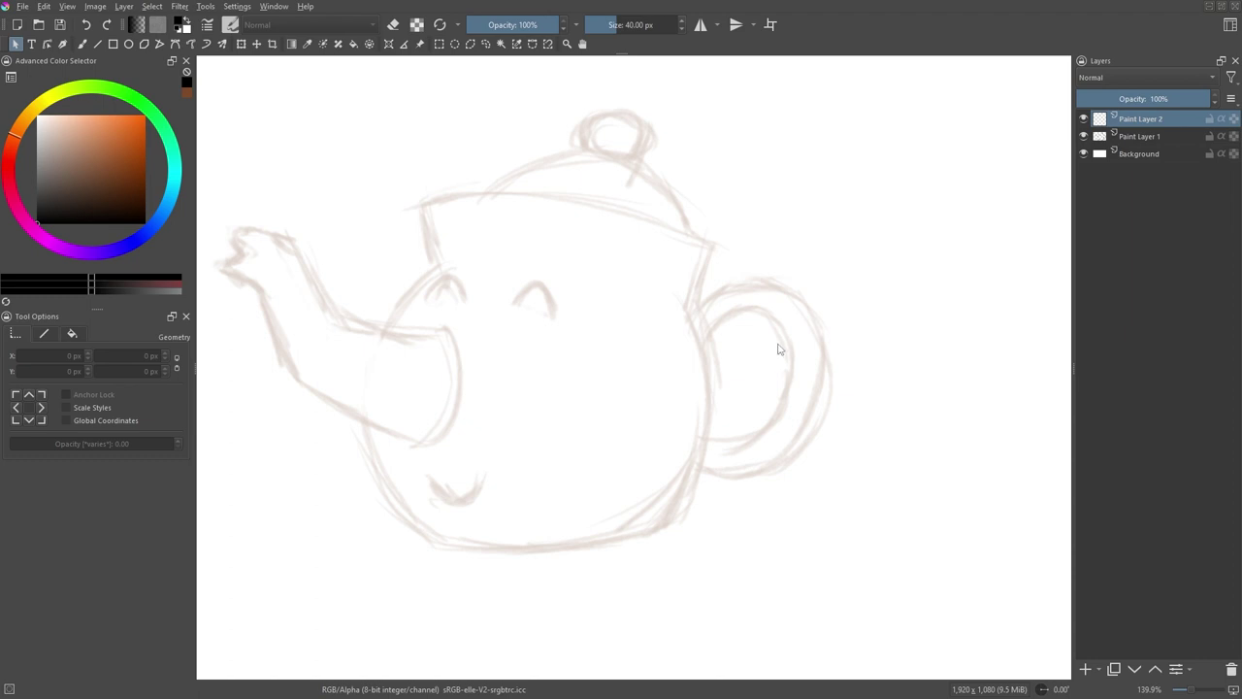
# Step: Zoom in and ink bold black strokes along the teapot body's right edge toward the base
pyautogui.press('b')
pyautogui.moveTo(693, 347)
pyautogui.mouseDown()
pyautogui.moveTo(660, 352)
pyautogui.moveTo(651, 337)
pyautogui.moveTo(696, 255)
pyautogui.mouseUp()
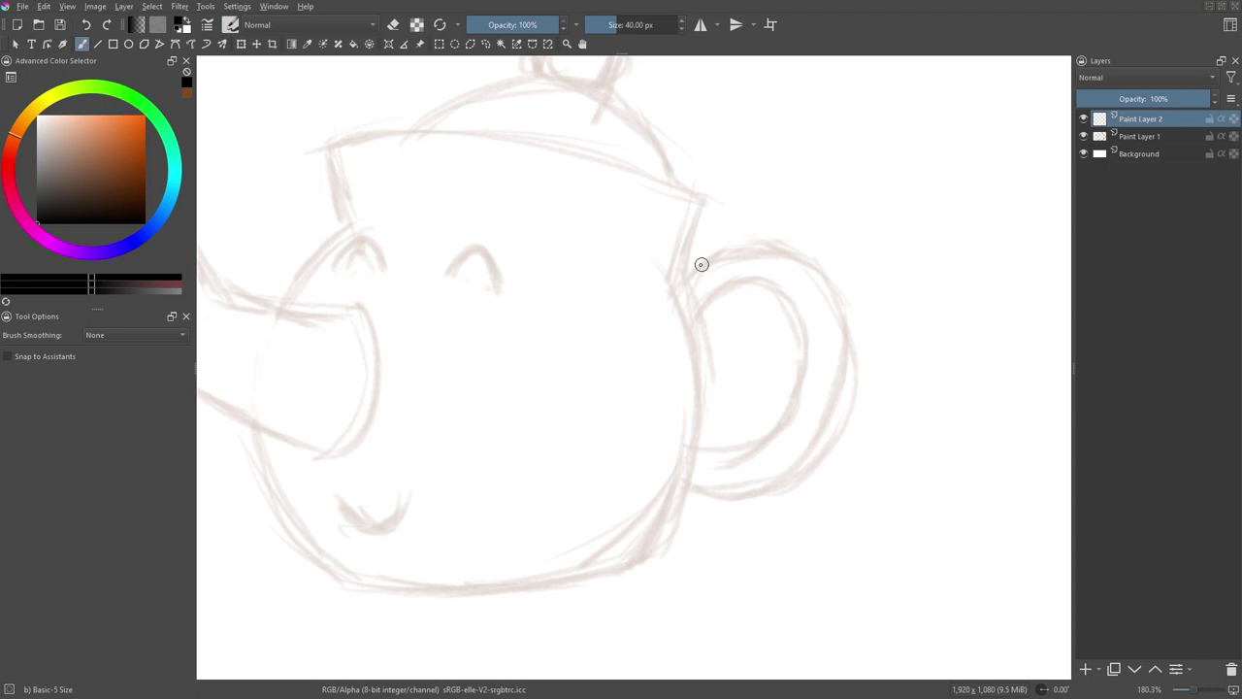
pyautogui.moveTo(702, 198)
pyautogui.mouseDown()
pyautogui.moveTo(680, 285)
pyautogui.moveTo(709, 366)
pyautogui.moveTo(704, 433)
pyautogui.moveTo(695, 481)
pyautogui.moveTo(647, 547)
pyautogui.mouseUp()
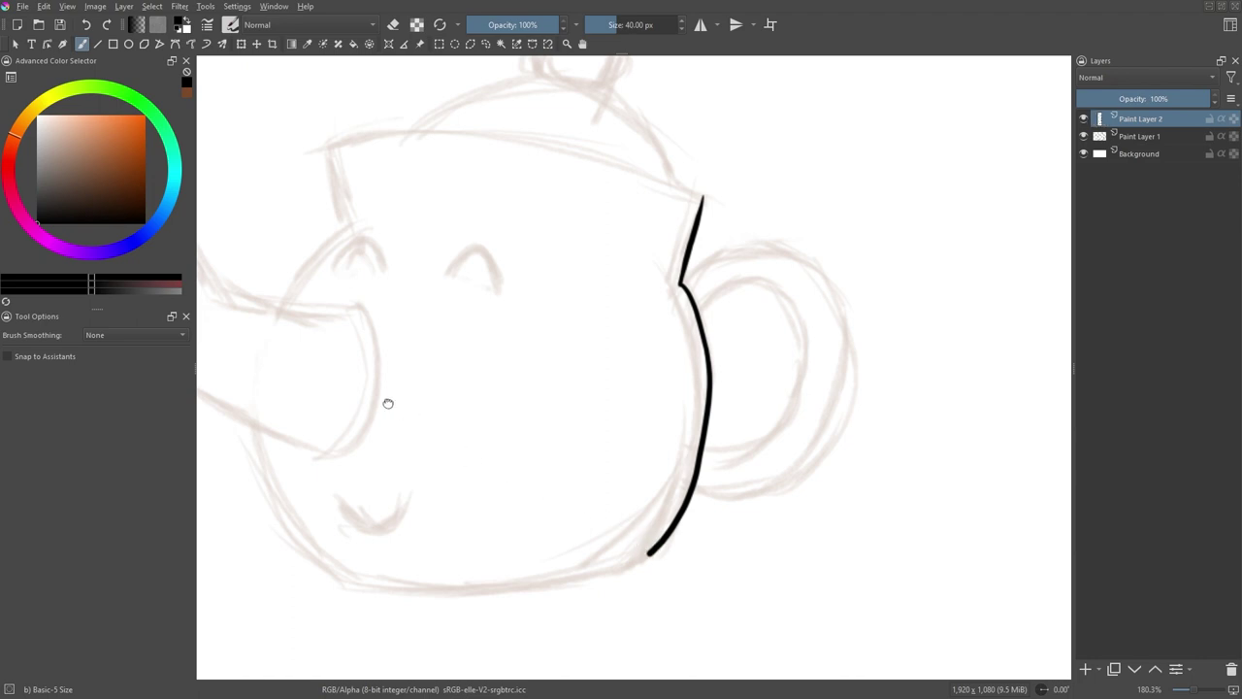
pyautogui.moveTo(388, 404); pyautogui.dragTo(625, 417)
pyautogui.moveTo(531, 157)
pyautogui.mouseDown()
pyautogui.moveTo(556, 243)
pyautogui.moveTo(494, 316)
pyautogui.moveTo(469, 418)
pyautogui.moveTo(499, 539)
pyautogui.moveTo(541, 588)
pyautogui.mouseUp()
# Step: Pan and rotate the canvas, then ink the lower curve and the upper-left edge of the body
pyautogui.moveTo(635, 519)
pyautogui.mouseDown()
pyautogui.moveTo(668, 424)
pyautogui.moveTo(618, 369)
pyautogui.mouseUp()
pyautogui.moveTo(693, 499)
pyautogui.mouseDown()
pyautogui.moveTo(541, 453)
pyautogui.moveTo(563, 446)
pyautogui.mouseUp()
pyautogui.moveTo(769, 448)
pyautogui.mouseDown()
pyautogui.moveTo(806, 444)
pyautogui.moveTo(782, 333)
pyautogui.moveTo(744, 255)
pyautogui.moveTo(740, 271)
pyautogui.mouseUp()
pyautogui.moveTo(764, 411)
pyautogui.mouseDown()
pyautogui.moveTo(676, 249)
pyautogui.moveTo(690, 222)
pyautogui.moveTo(704, 254)
pyautogui.moveTo(693, 320)
pyautogui.moveTo(647, 461)
pyautogui.moveTo(622, 490)
pyautogui.mouseUp()
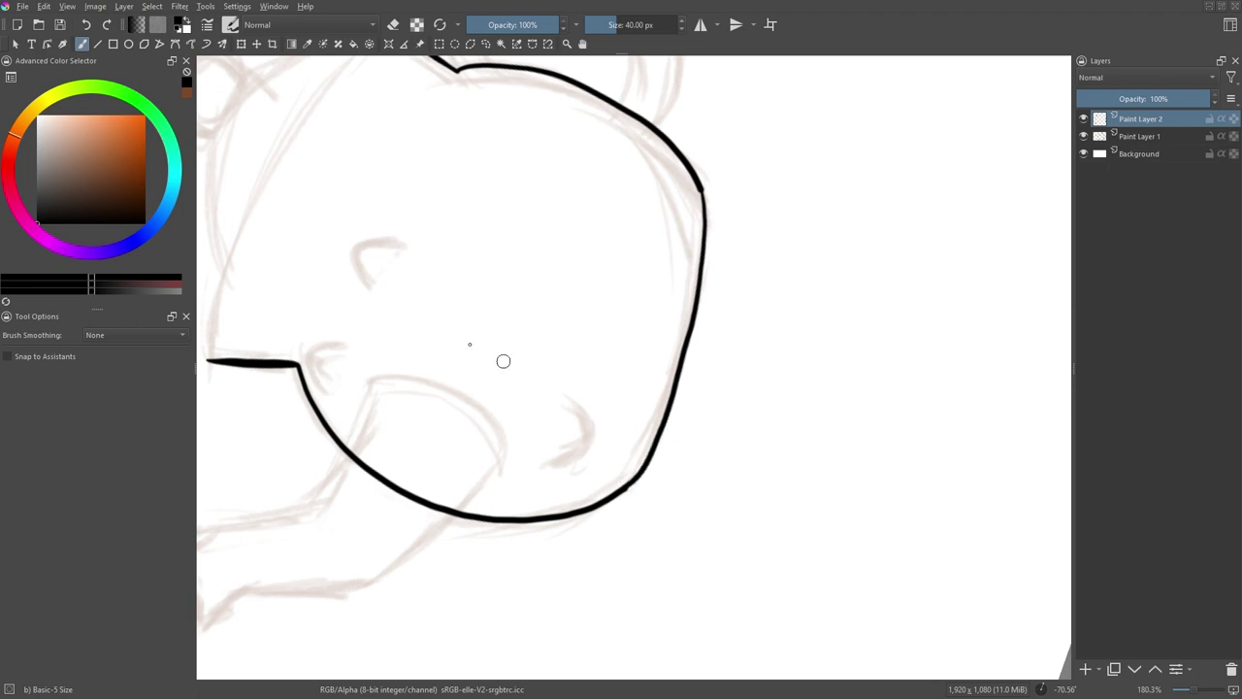
pyautogui.moveTo(502, 360)
pyautogui.mouseDown()
pyautogui.moveTo(624, 418)
pyautogui.moveTo(668, 369)
pyautogui.mouseUp()
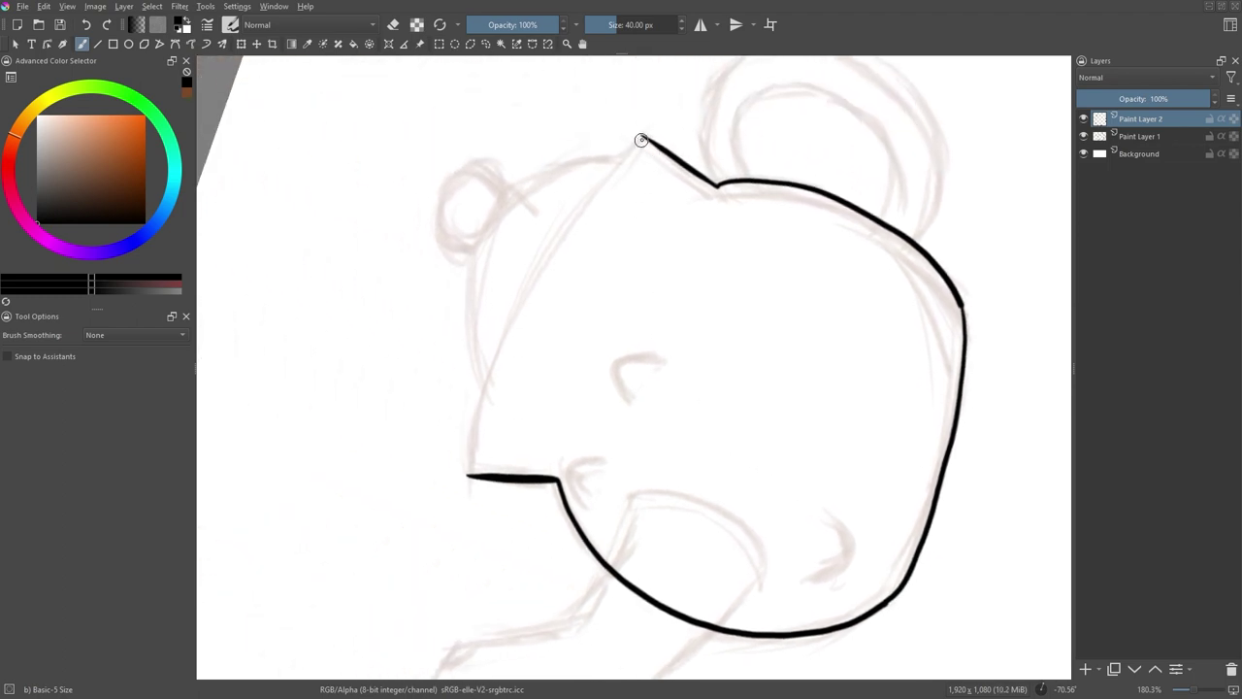
pyautogui.moveTo(644, 139)
pyautogui.mouseDown()
pyautogui.moveTo(520, 305)
pyautogui.moveTo(479, 464)
pyautogui.mouseUp()
# Step: Scroll the PDF from the NAVIGATION title page to the pan, rotate and zoom table on page 16
pyautogui.scroll(-4, 724, 369)
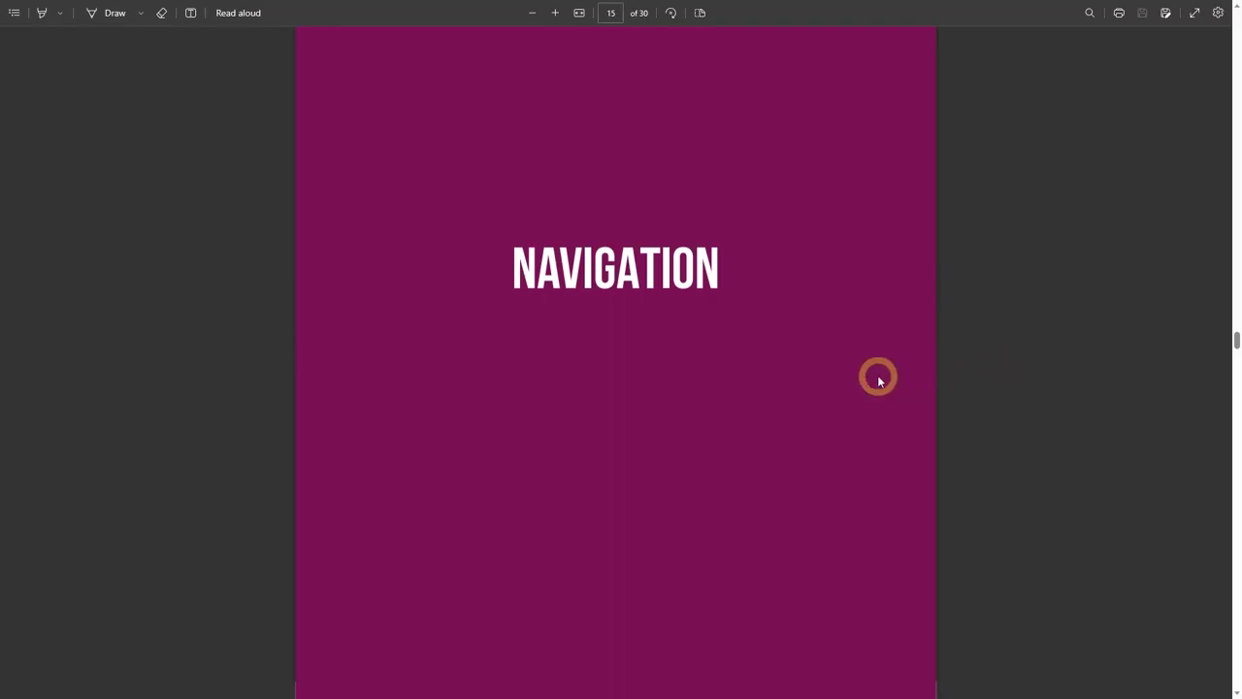
pyautogui.scroll(-10, 879, 375)
pyautogui.scroll(-2, 998, 391)
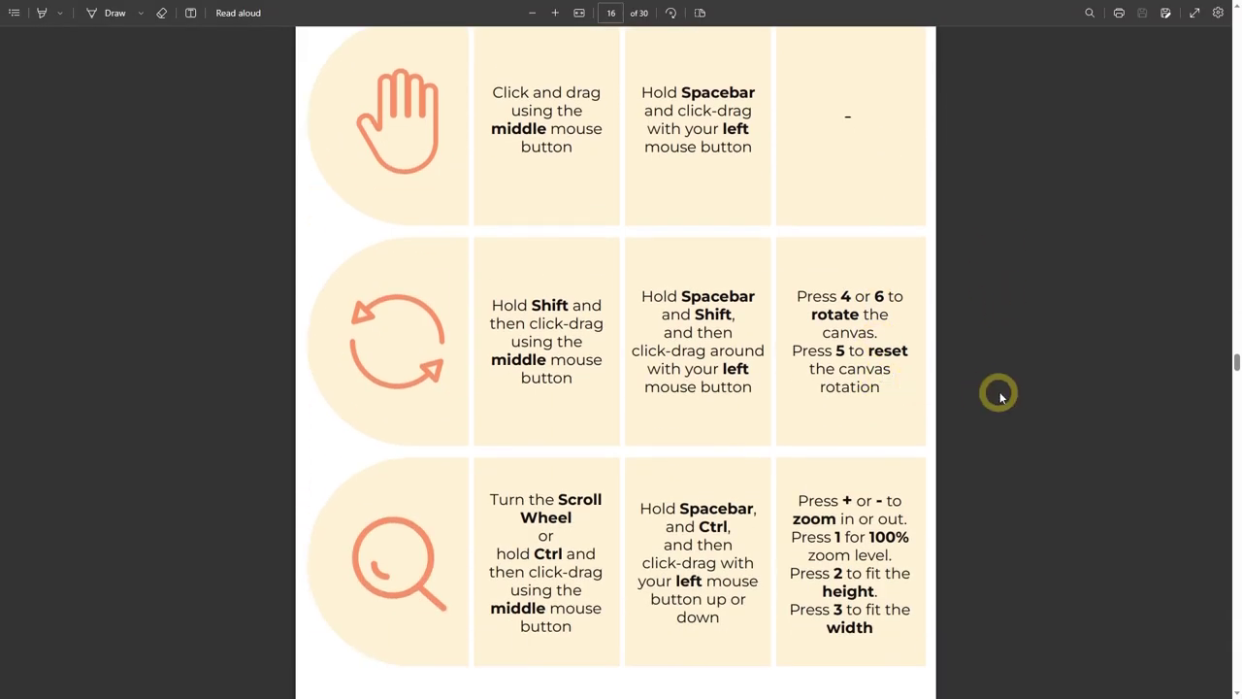
pyautogui.scroll(4, 998, 391)
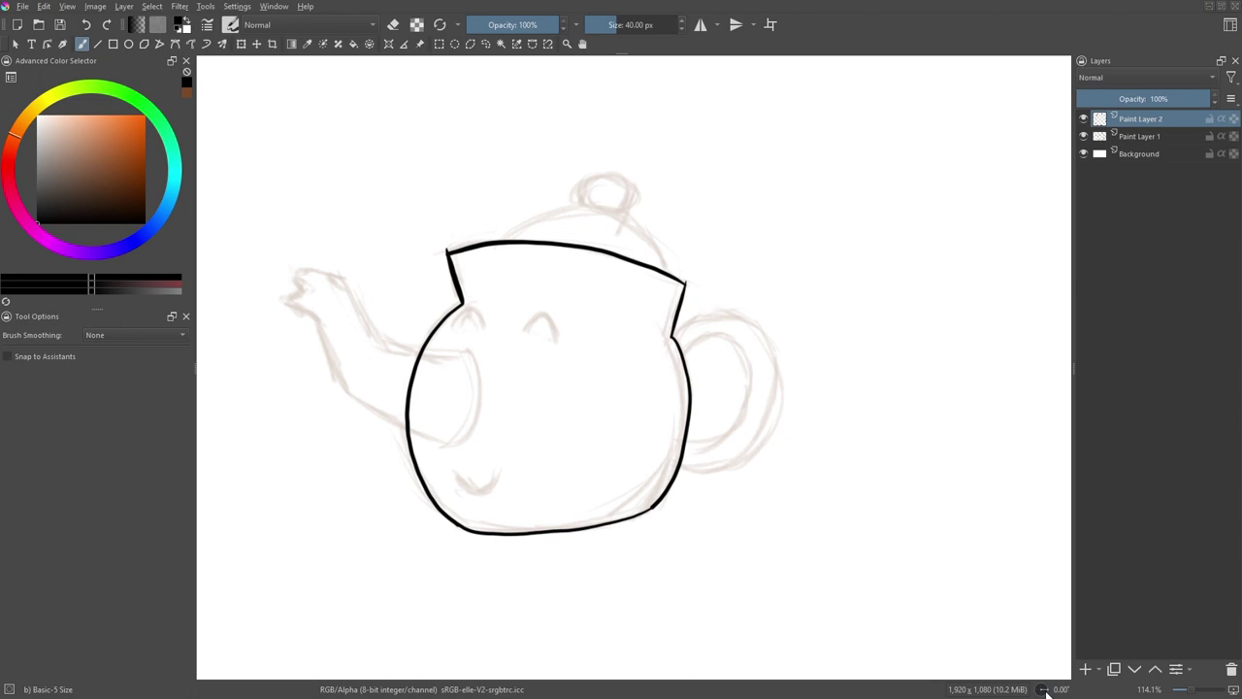
# Step: Rotate the canvas to a steep angle using the Pop-up Palette's rotation ring, then close it
pyautogui.moveTo(1046, 691); pyautogui.dragTo(1048, 692)
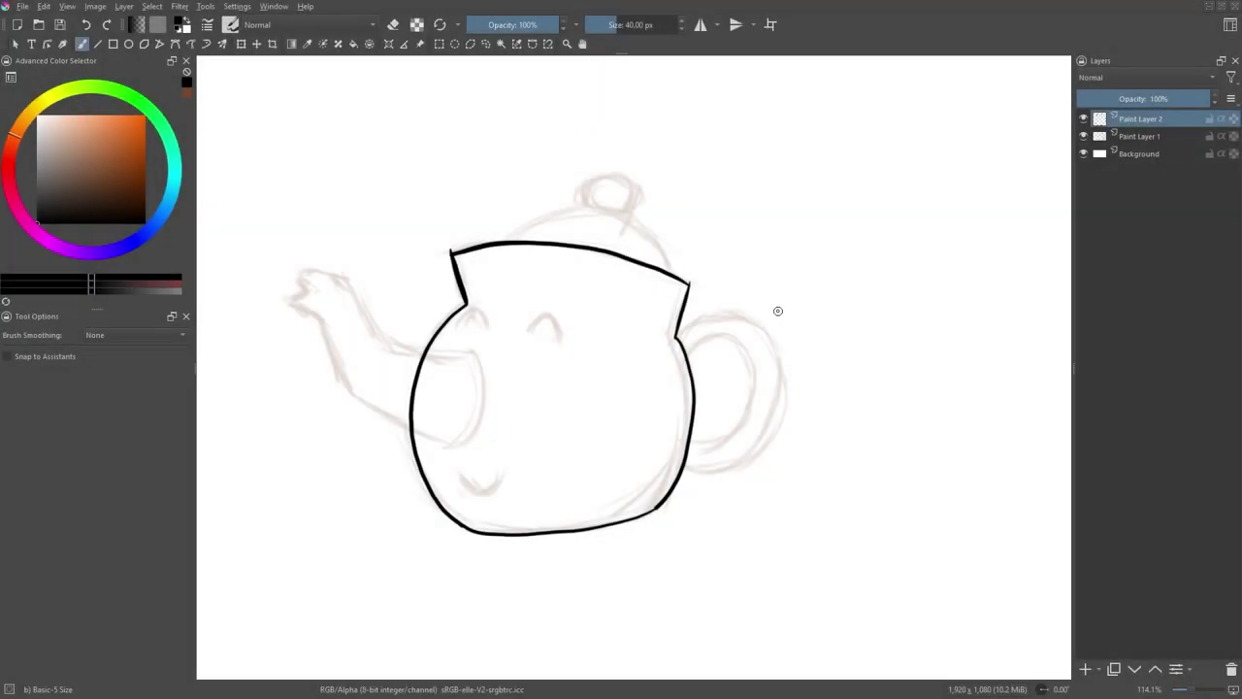
pyautogui.rightClick(744, 318)
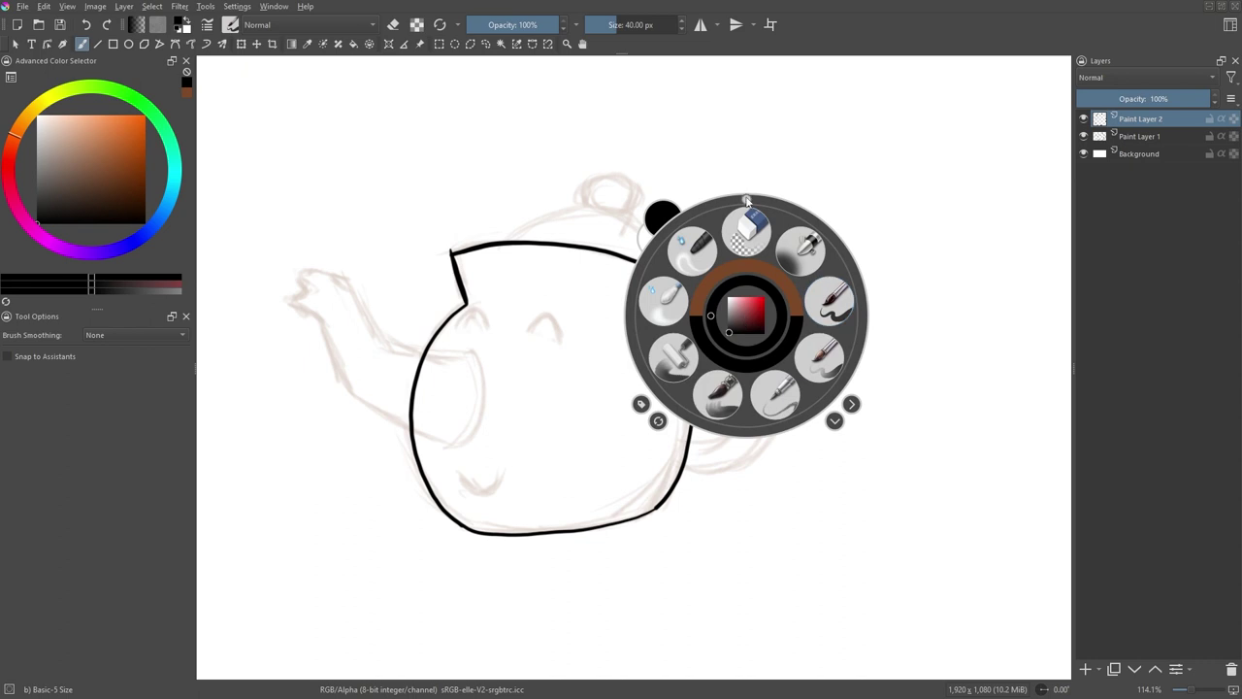
pyautogui.moveTo(747, 199); pyautogui.dragTo(623, 249)
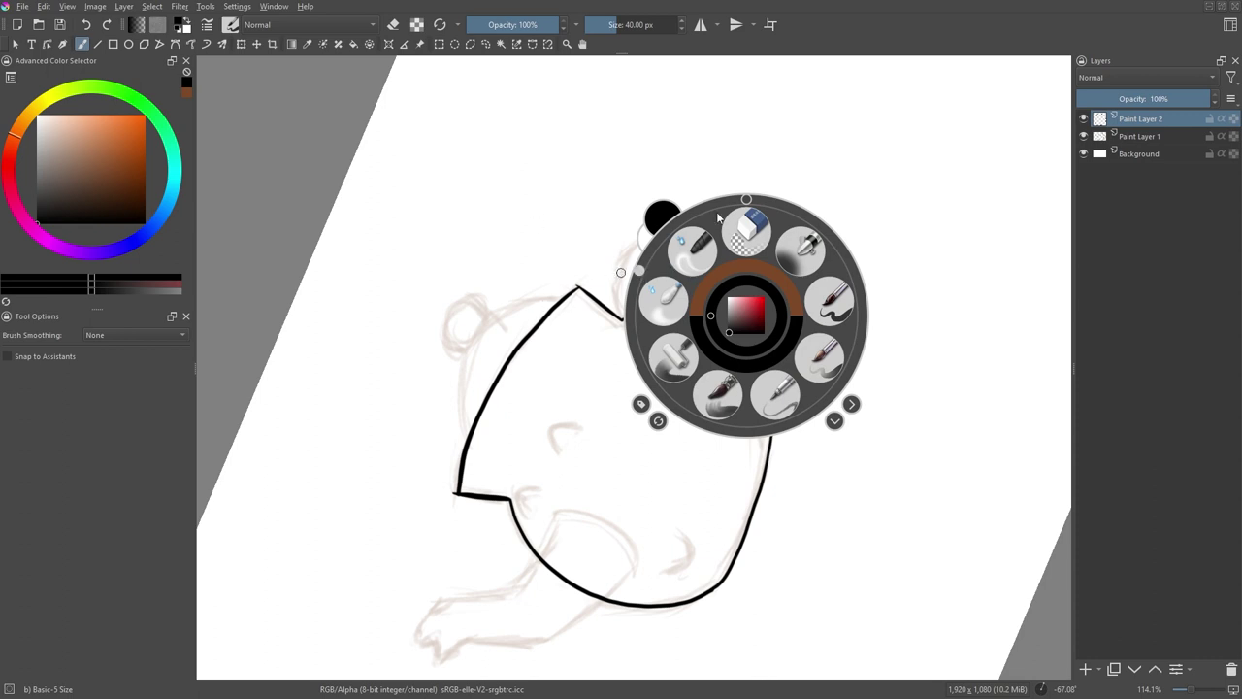
pyautogui.moveTo(641, 276); pyautogui.dragTo(589, 322)
pyautogui.click(588, 326)
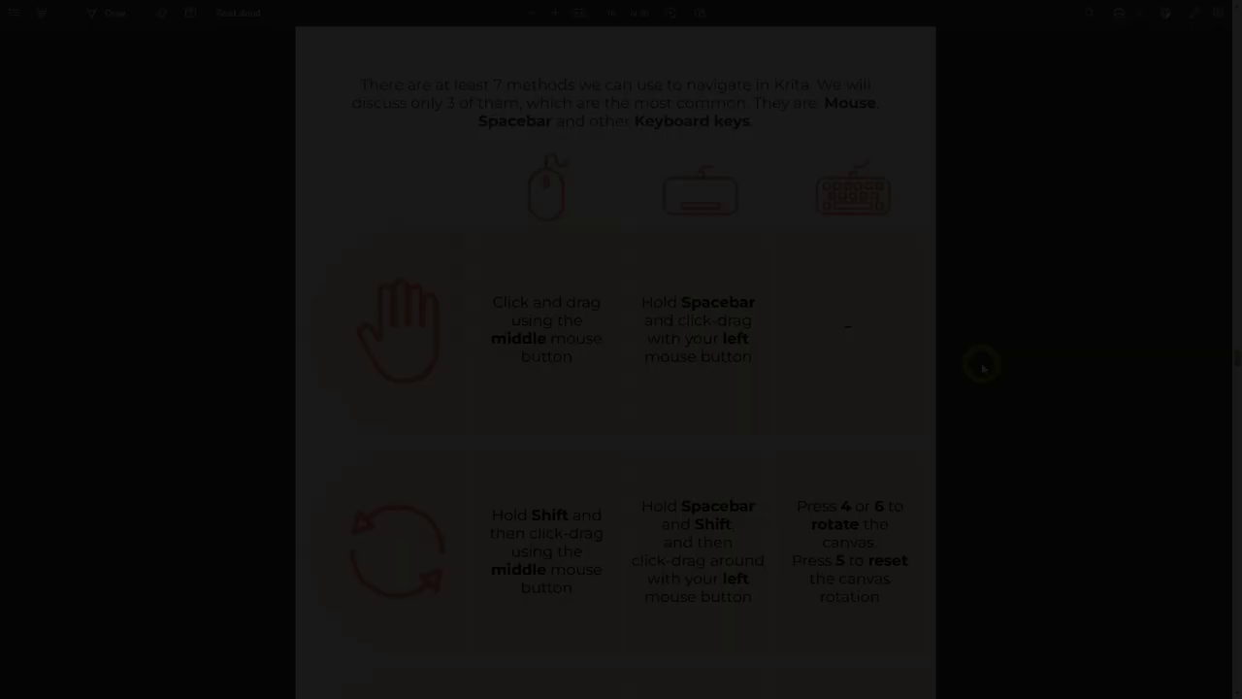
# Step: Scroll past page 17's Additional Navigation Techniques to the Pop-up Palette pages near page 28
pyautogui.scroll(-8, 982, 367)
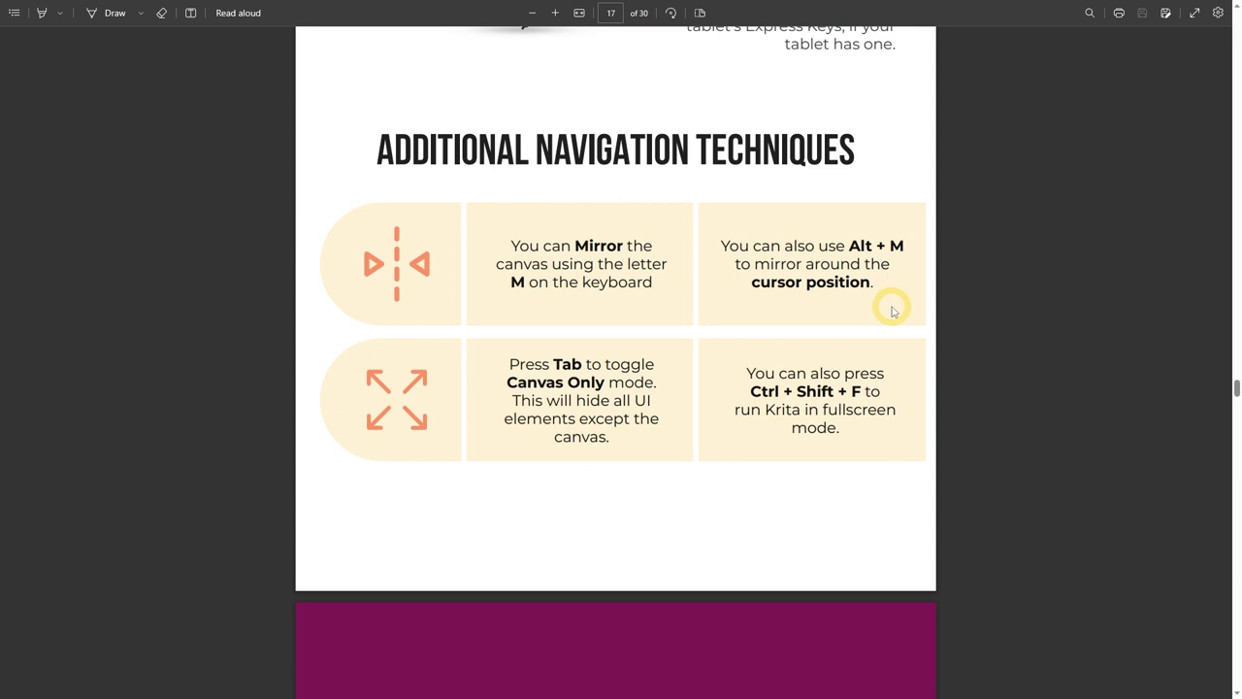
pyautogui.scroll(-1, 1235, 626)
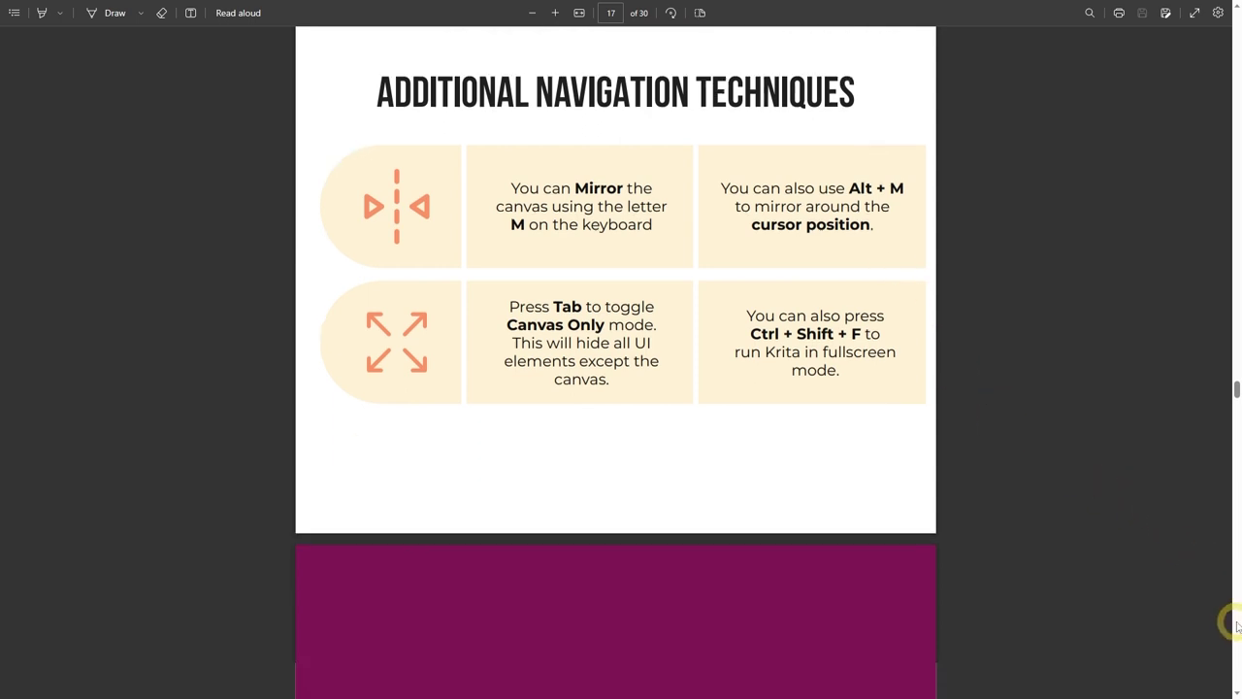
pyautogui.click(1235, 626)
pyautogui.scroll(-3, 775, 495)
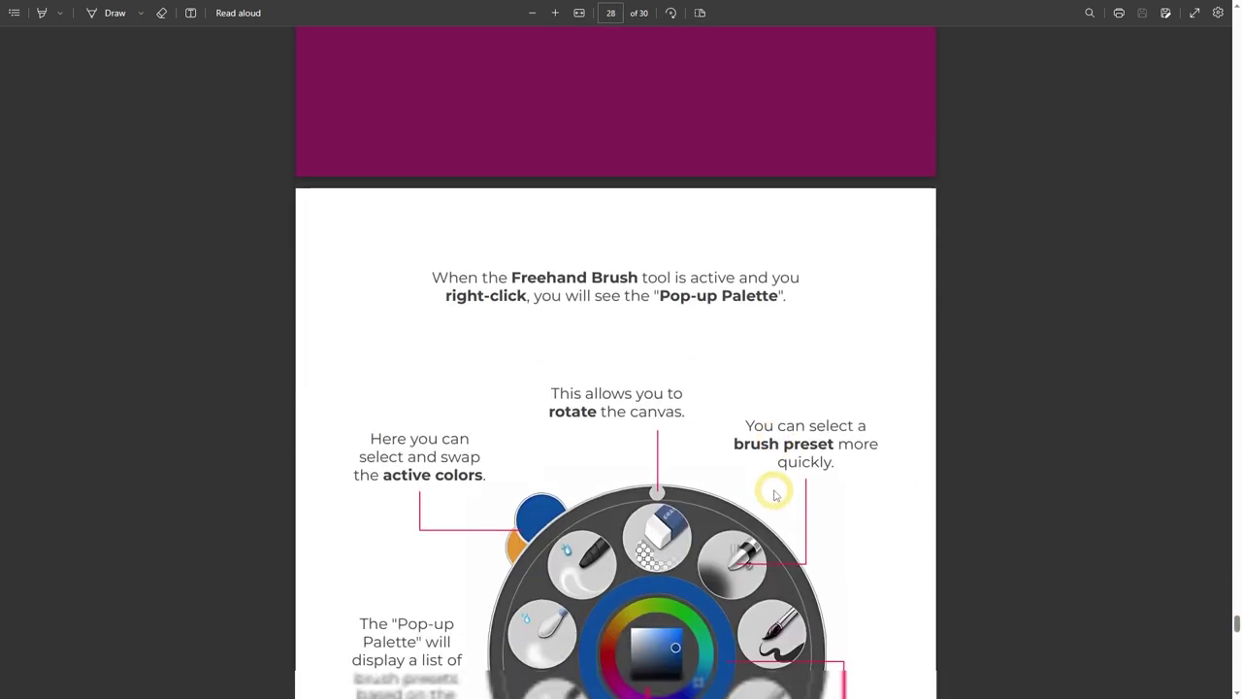
pyautogui.scroll(-12, 774, 495)
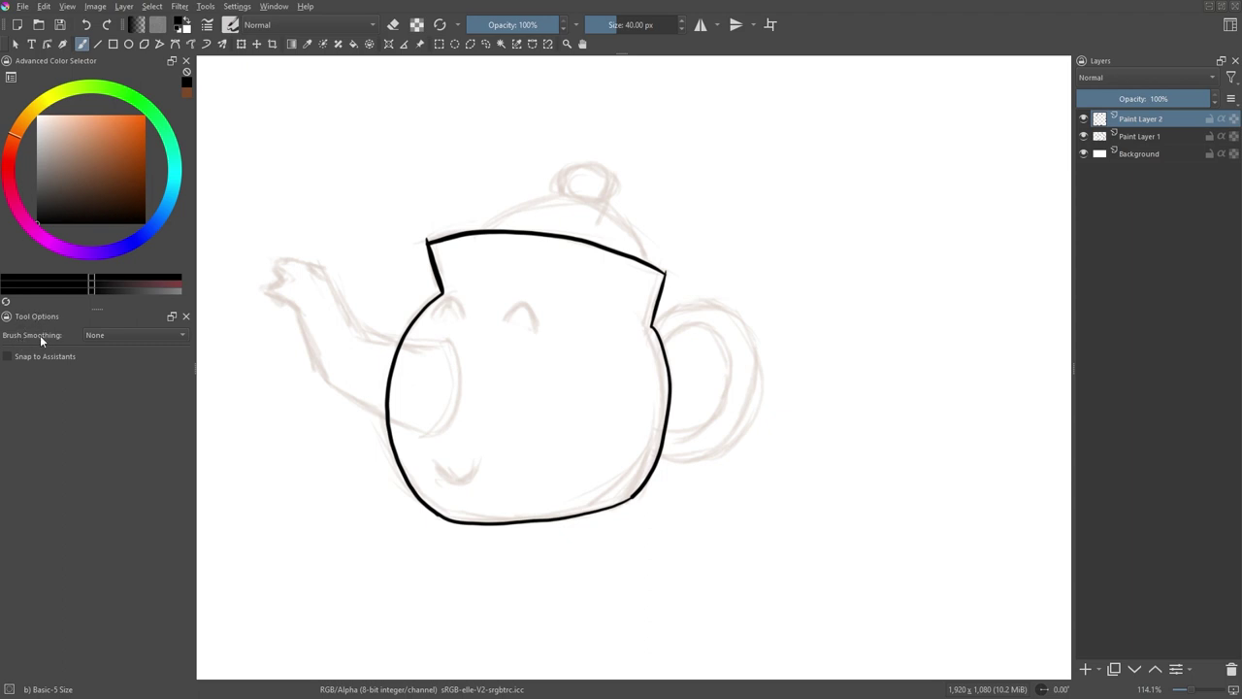
pyautogui.click(138, 335)
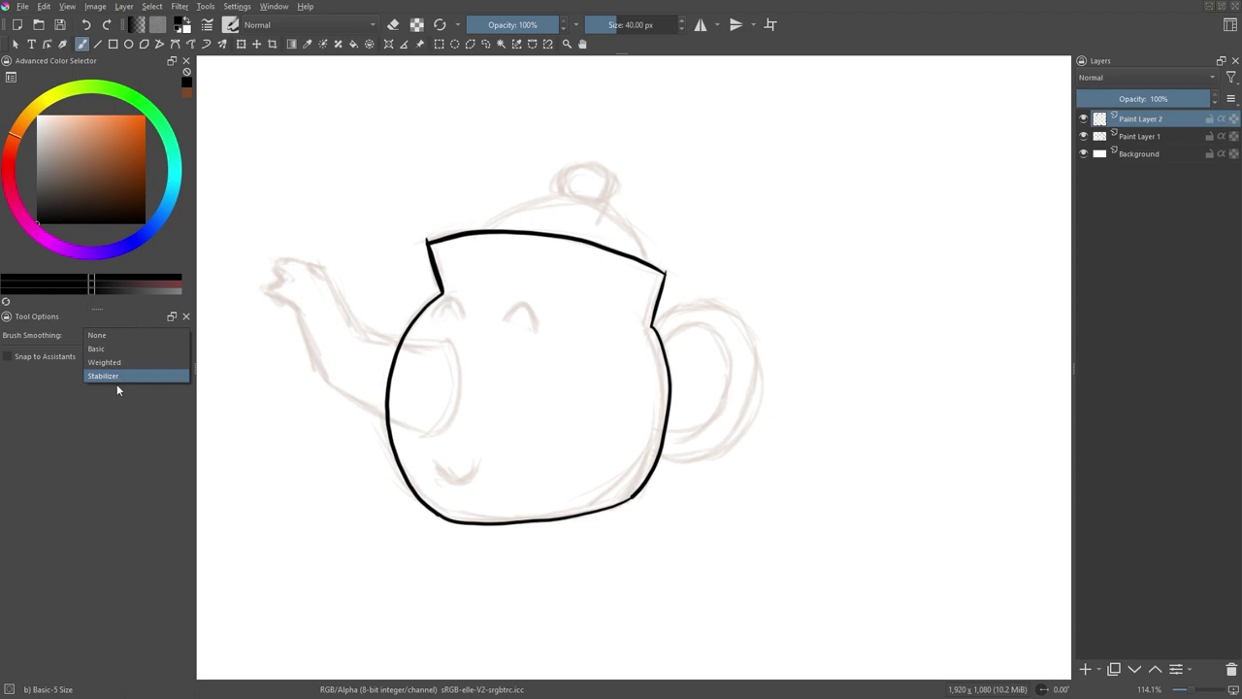
pyautogui.click(111, 337)
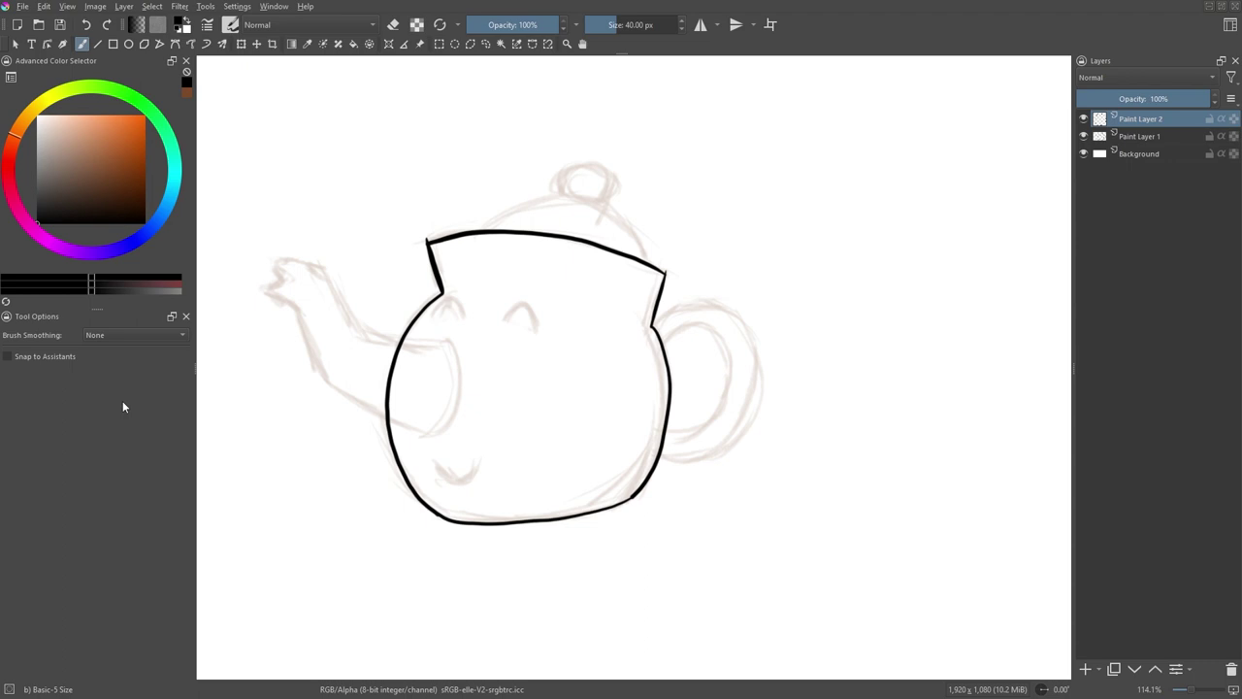
pyautogui.press('v')
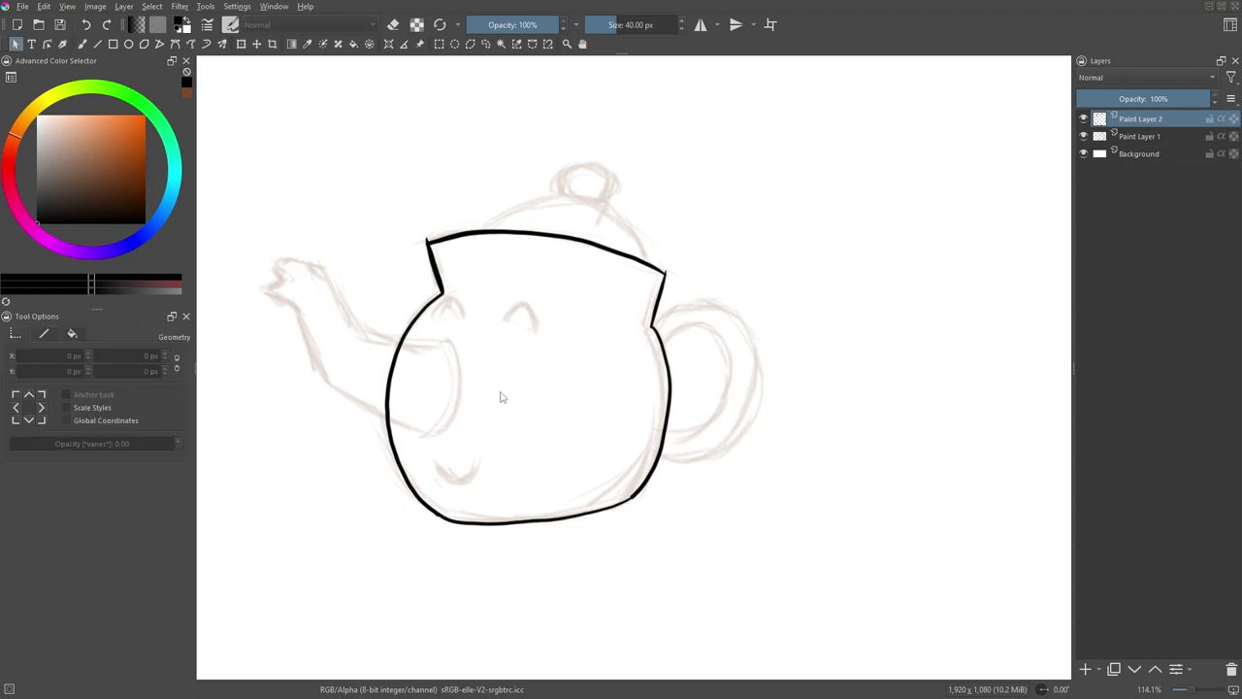
pyautogui.press('b')
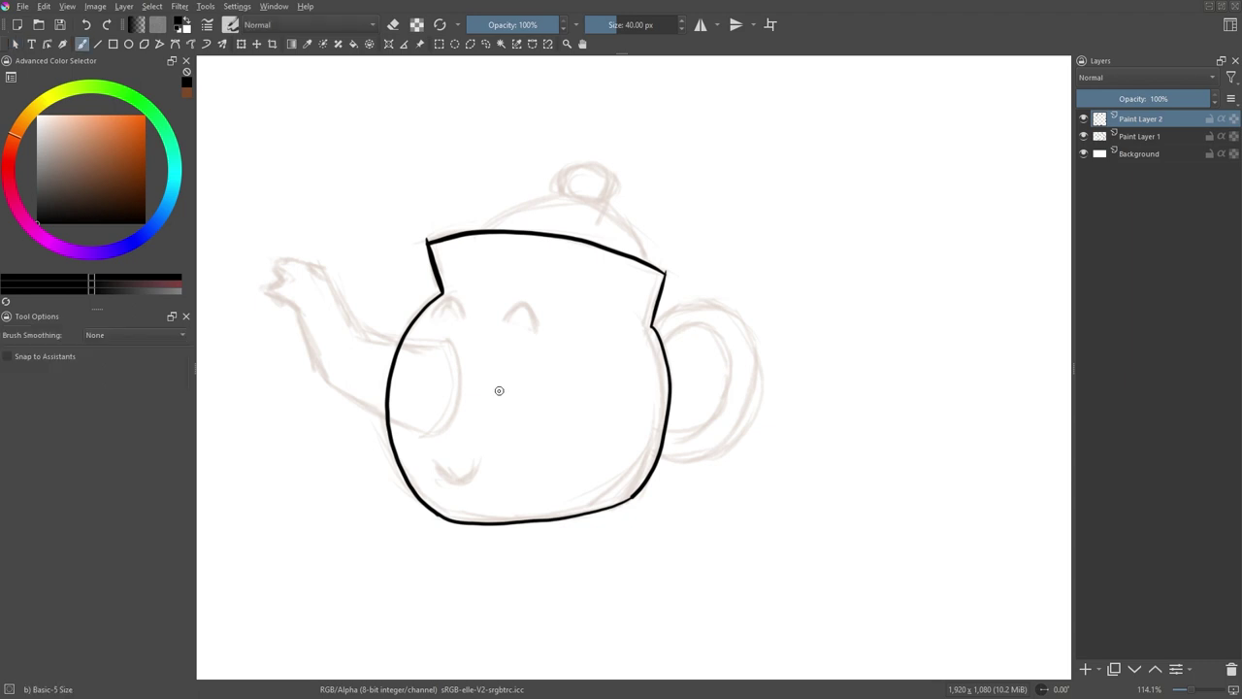
# Step: Choose Basic in the Tool Options Brush Smoothing dropdown
pyautogui.click(113, 334)
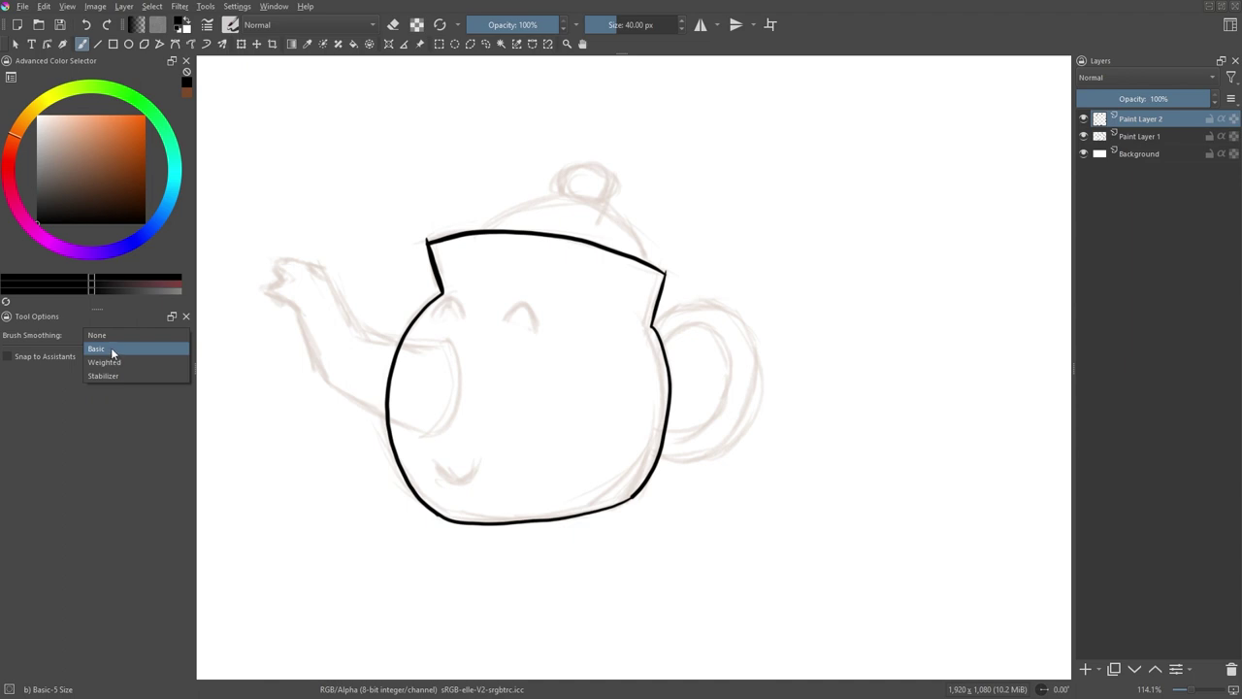
pyautogui.click(113, 351)
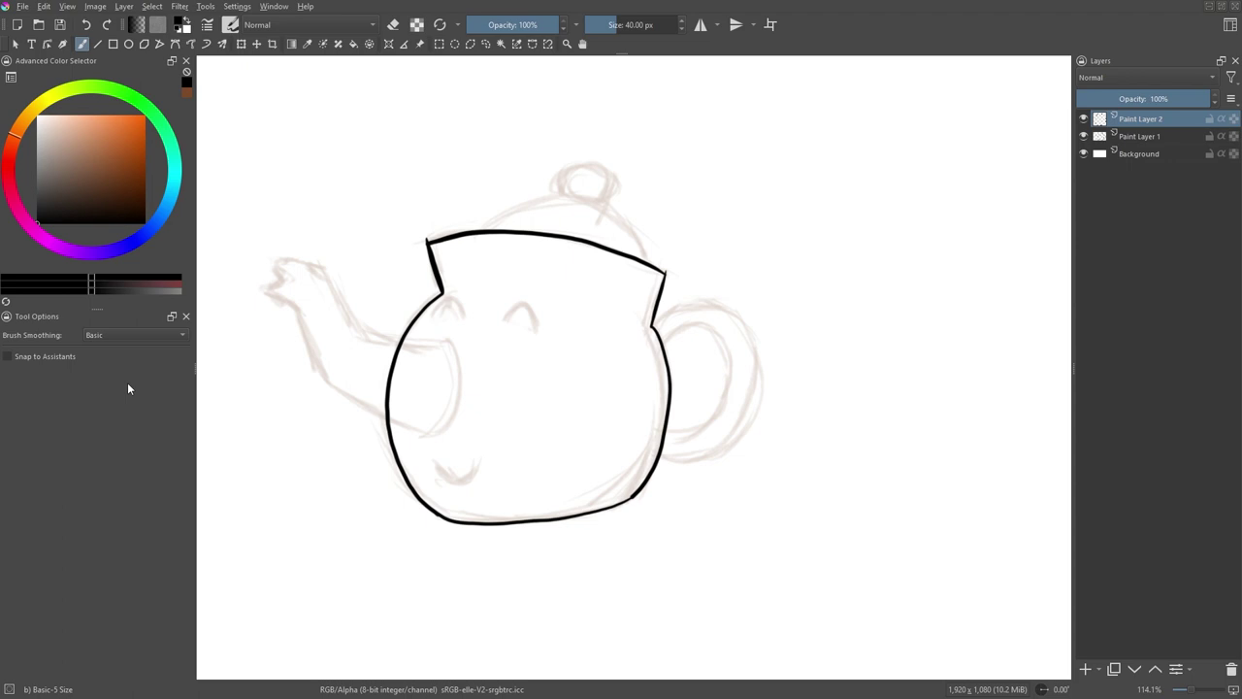
# Step: Set brush smoothing to Weighted and ink the teapot's first eye arch
pyautogui.click(112, 334)
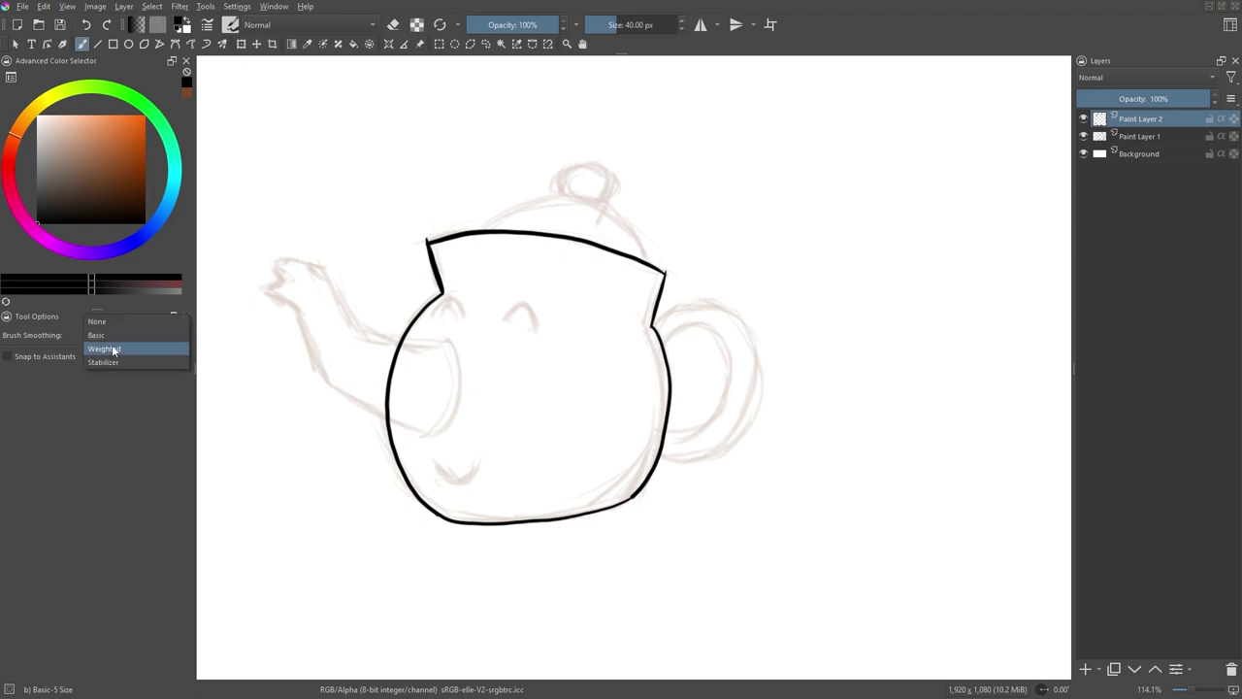
pyautogui.click(114, 350)
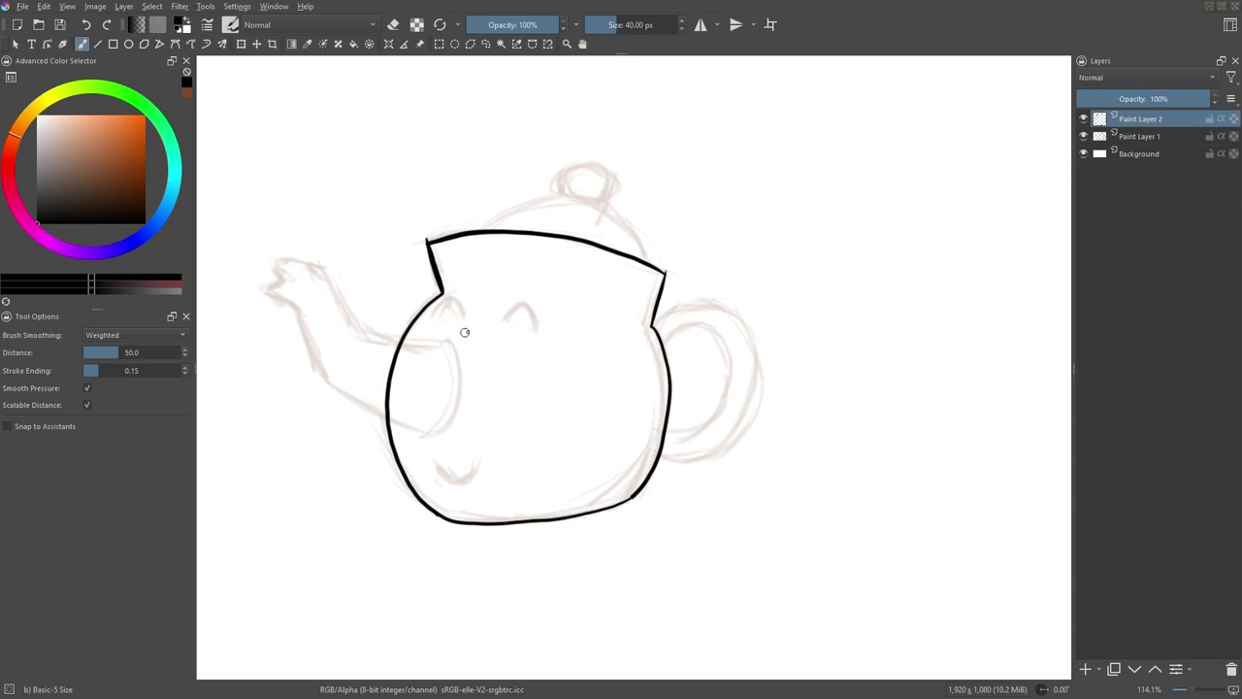
pyautogui.scroll(3, 499, 334)
pyautogui.scroll(2, 503, 291)
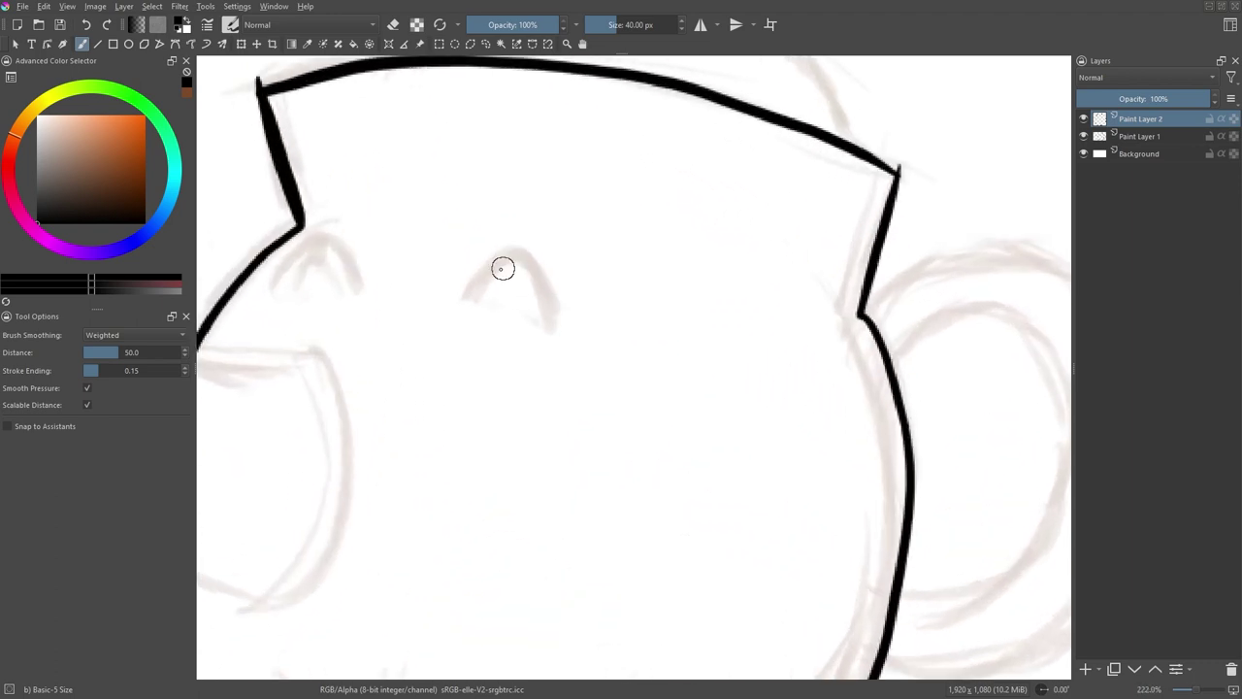
pyautogui.moveTo(469, 289)
pyautogui.mouseDown()
pyautogui.moveTo(509, 247)
pyautogui.moveTo(536, 252)
pyautogui.moveTo(557, 297)
pyautogui.moveTo(555, 339)
pyautogui.mouseUp()
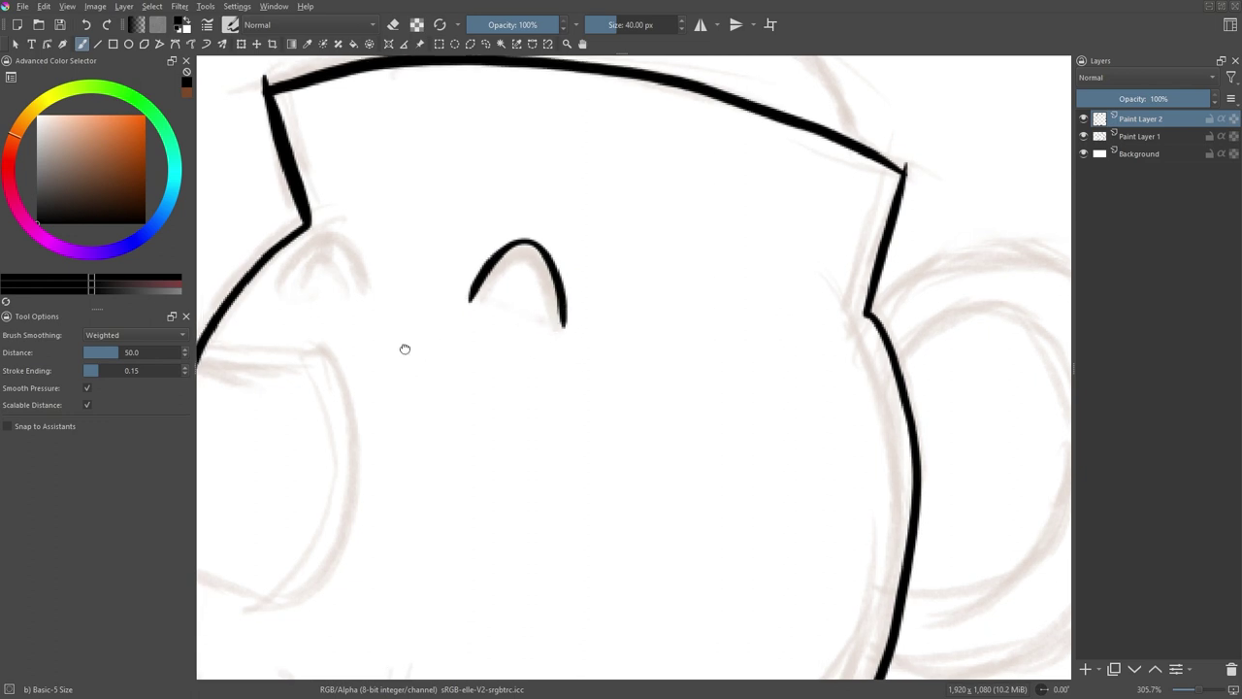
pyautogui.moveTo(405, 346); pyautogui.dragTo(408, 383)
# Step: Raise the smoothing Distance to about 500, ink the smile, and switch smoothing to Stabilizer
pyautogui.click(124, 355)
pyautogui.moveTo(126, 356)
pyautogui.mouseDown()
pyautogui.moveTo(404, 300)
pyautogui.moveTo(434, 269)
pyautogui.moveTo(453, 271)
pyautogui.moveTo(441, 269)
pyautogui.moveTo(475, 320)
pyautogui.mouseUp()
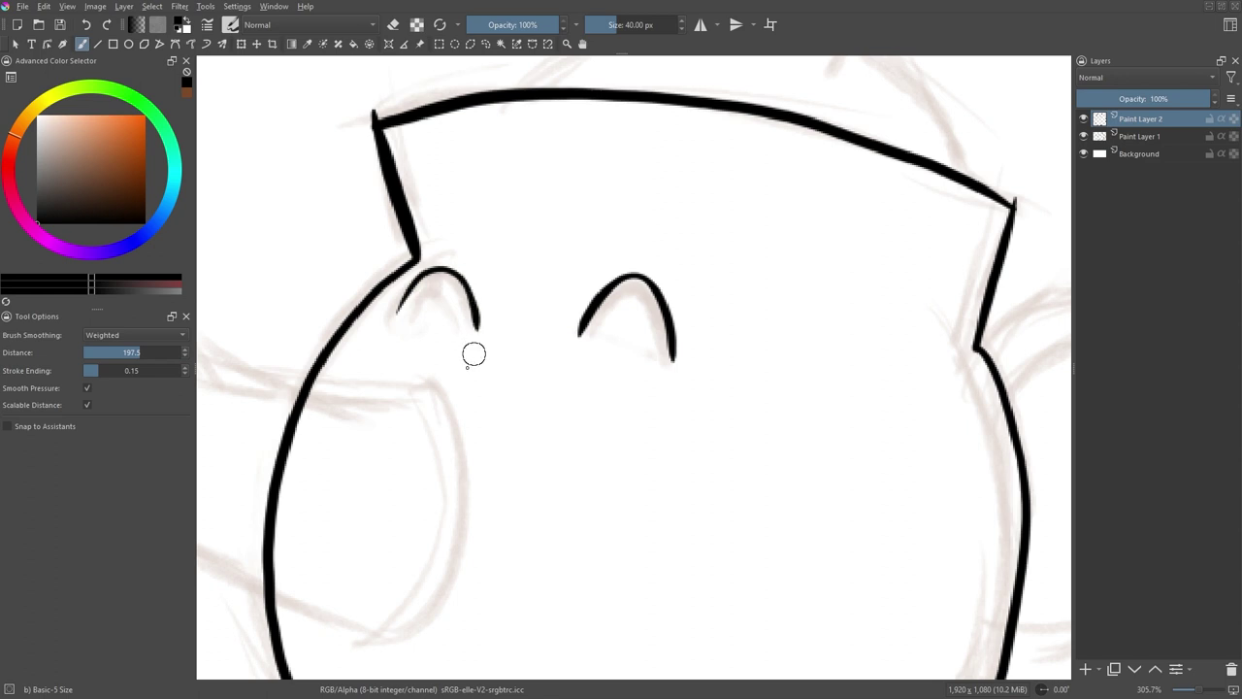
pyautogui.moveTo(527, 546)
pyautogui.mouseDown()
pyautogui.moveTo(492, 263)
pyautogui.moveTo(456, 209)
pyautogui.mouseUp()
pyautogui.moveTo(143, 355); pyautogui.dragTo(163, 355)
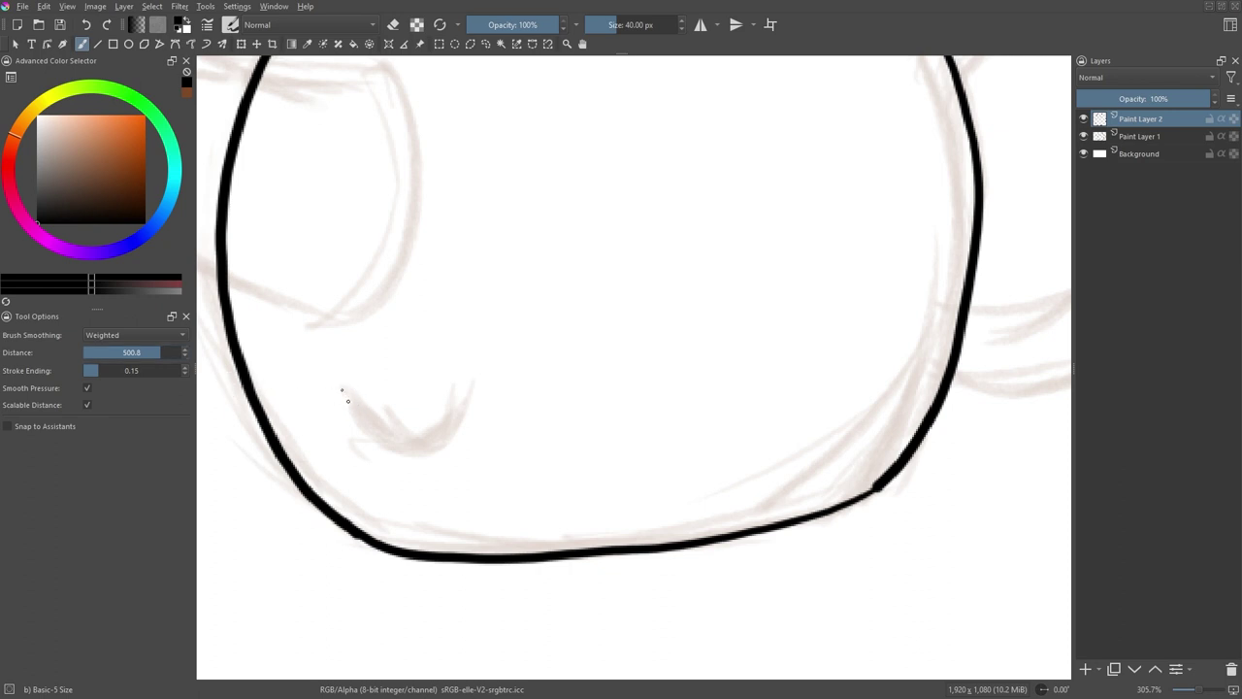
pyautogui.moveTo(341, 392)
pyautogui.mouseDown()
pyautogui.moveTo(403, 452)
pyautogui.moveTo(448, 433)
pyautogui.moveTo(468, 383)
pyautogui.mouseUp()
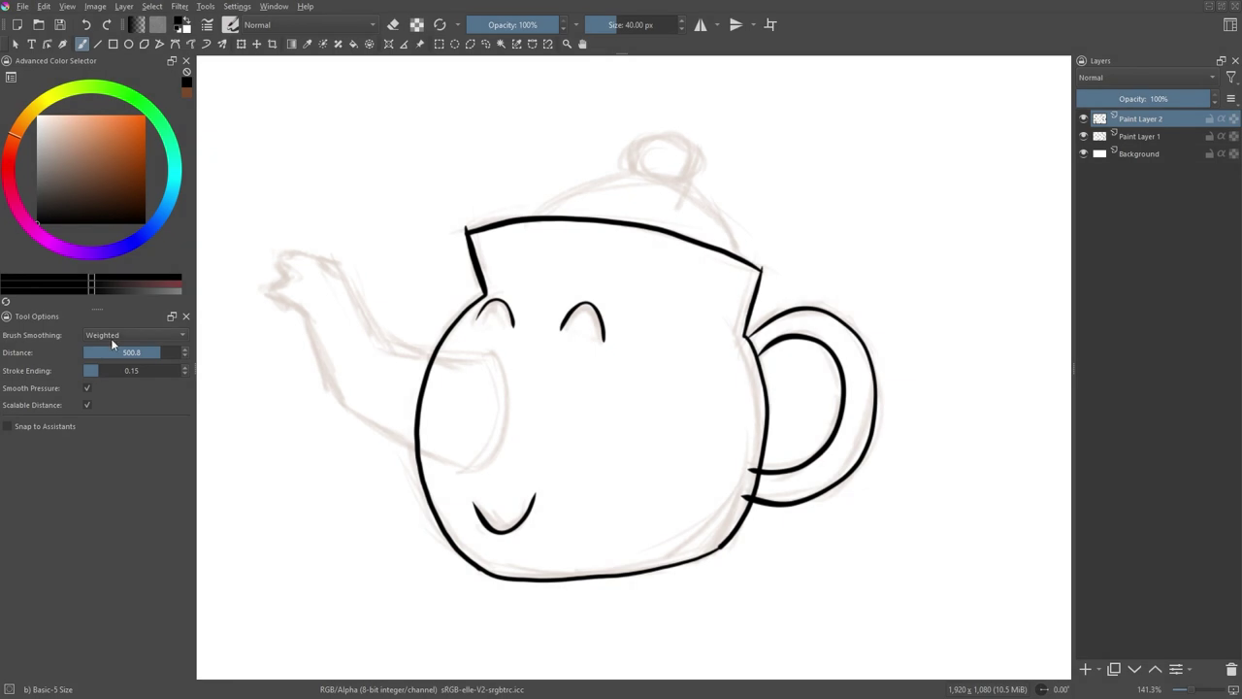
pyautogui.click(110, 334)
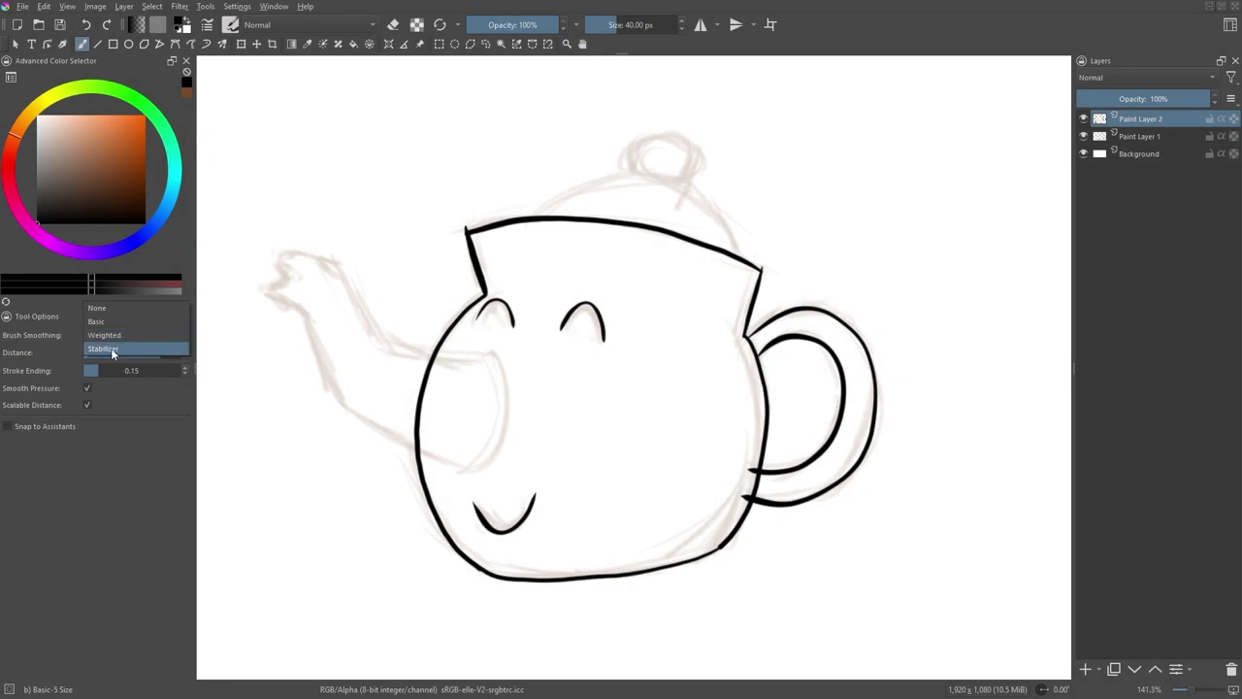
pyautogui.click(110, 349)
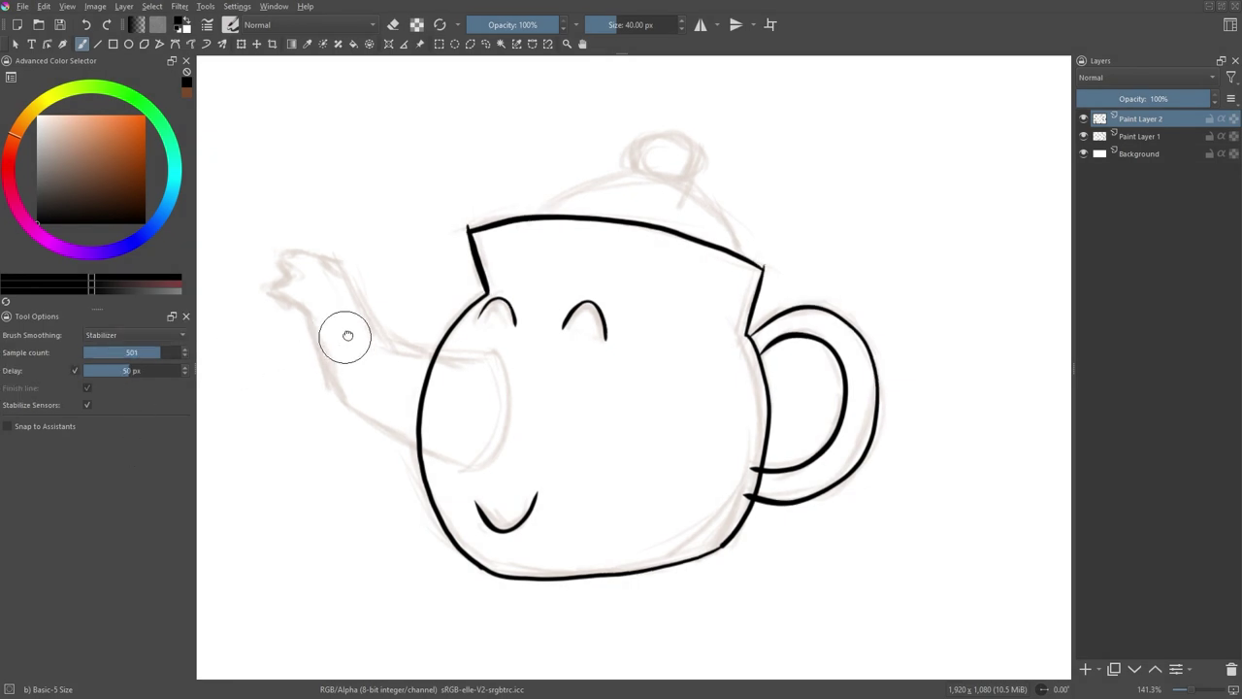
# Step: Zoom in on the teapot spout for tracing with the stabilized brush
pyautogui.moveTo(347, 336)
pyautogui.mouseDown()
pyautogui.moveTo(295, 205)
pyautogui.moveTo(365, 215)
pyautogui.moveTo(391, 234)
pyautogui.moveTo(414, 337)
pyautogui.moveTo(441, 365)
pyautogui.moveTo(591, 339)
pyautogui.mouseUp()
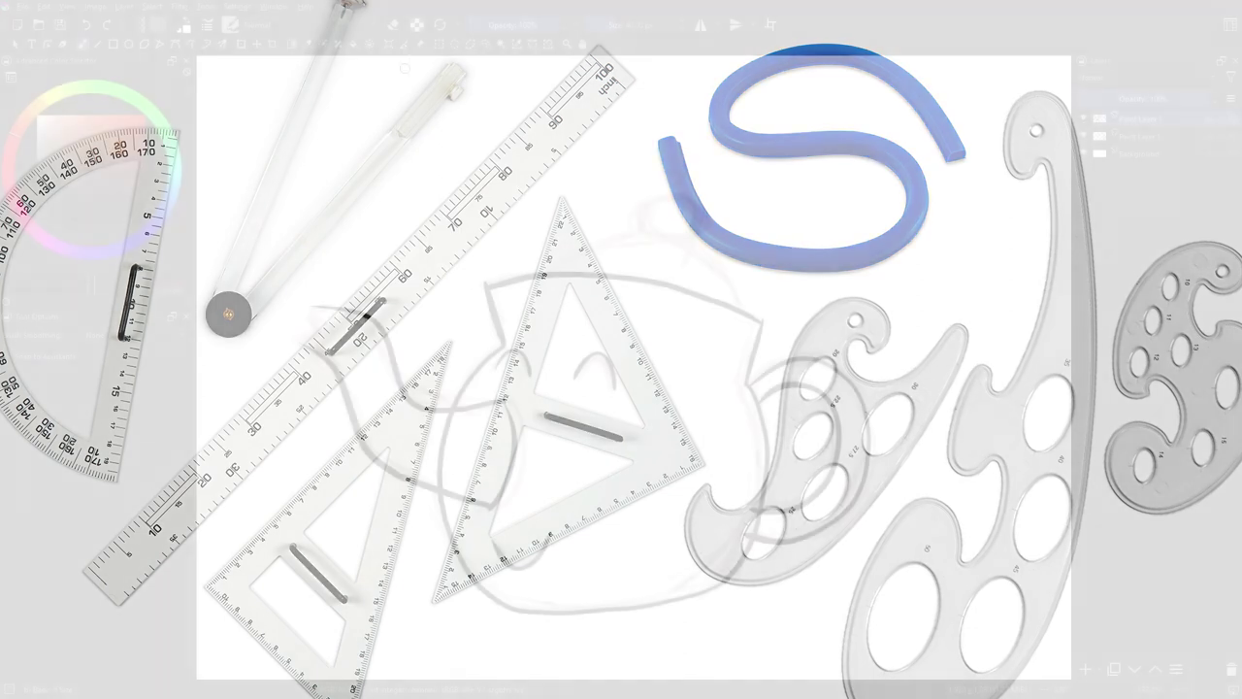
# Step: With the Assistant tool set to Ellipse, fit an ellipse guide around the lid's round knob
pyautogui.click(389, 44)
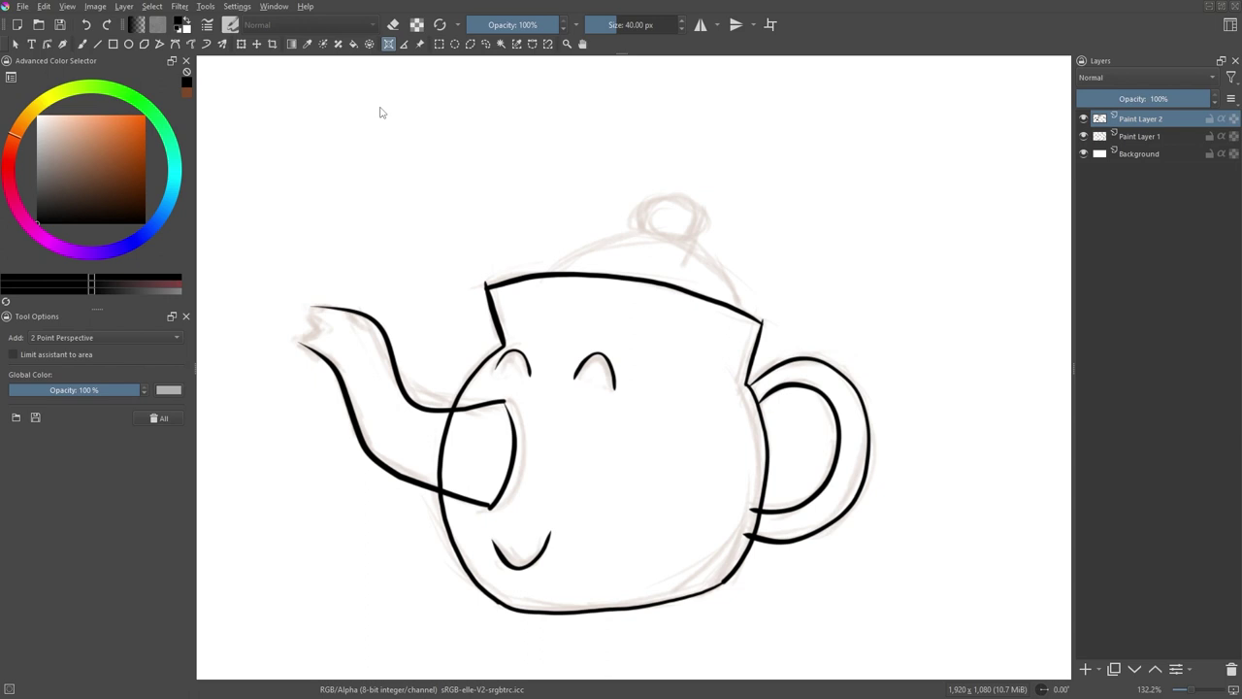
pyautogui.click(103, 337)
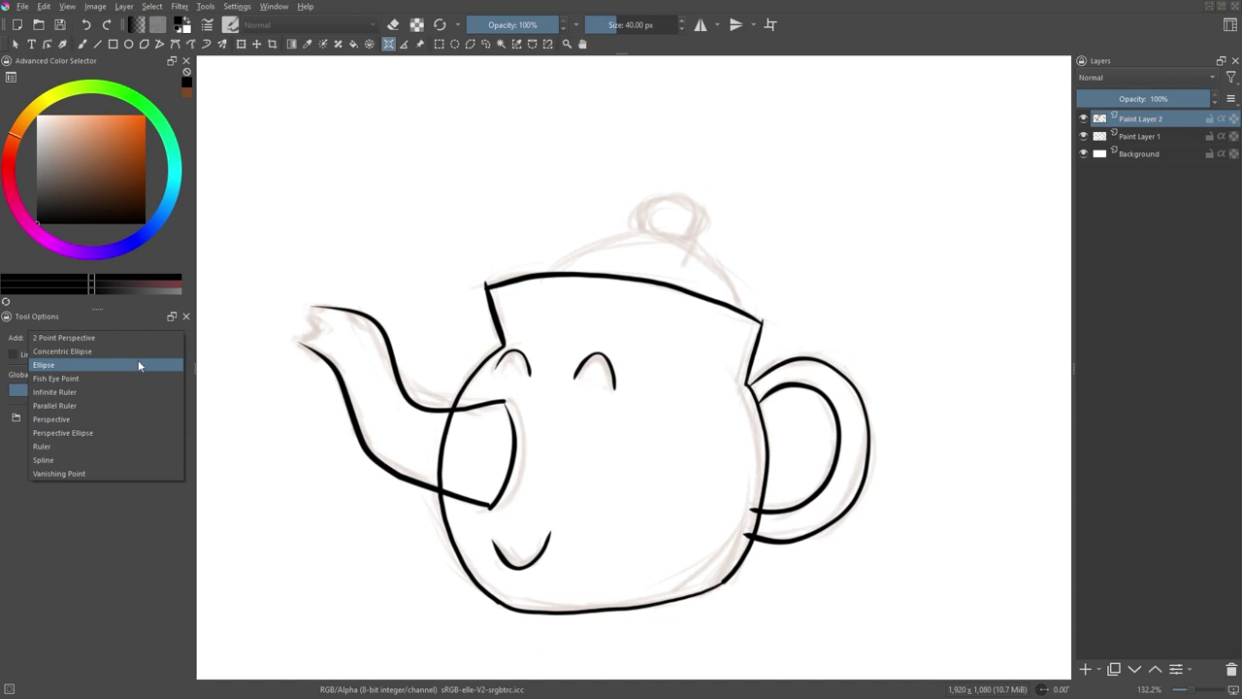
pyautogui.click(85, 364)
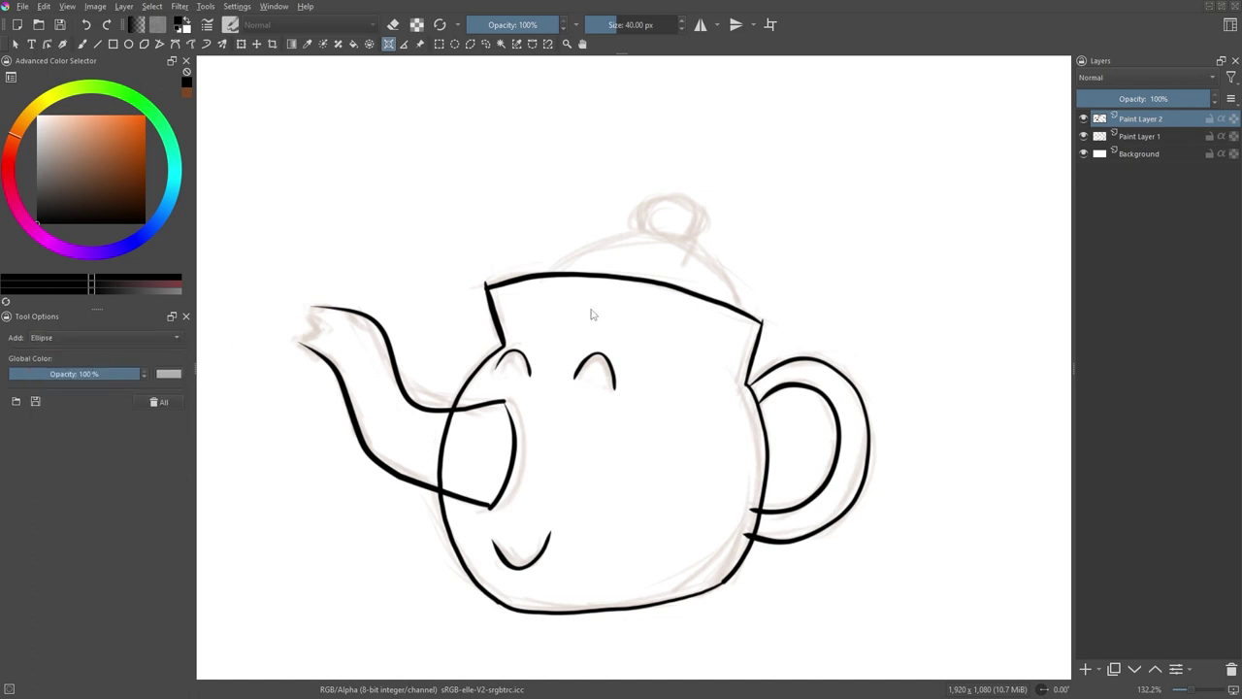
pyautogui.moveTo(675, 231); pyautogui.dragTo(662, 255)
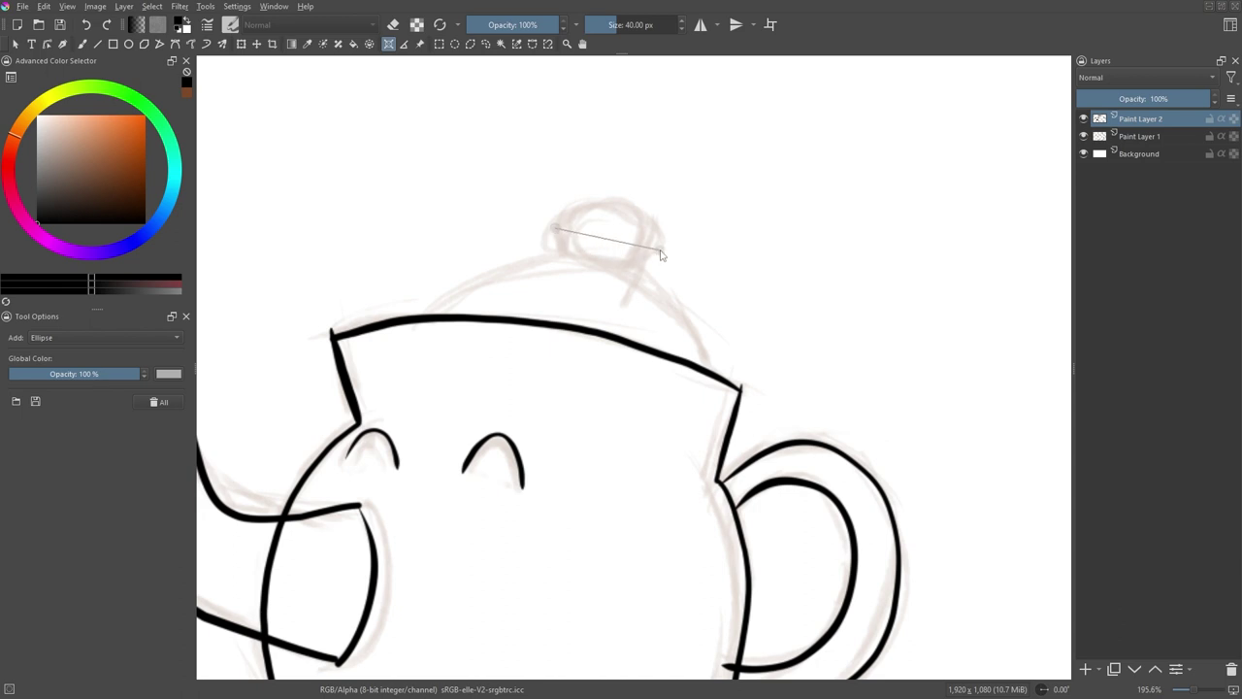
pyautogui.click(645, 218)
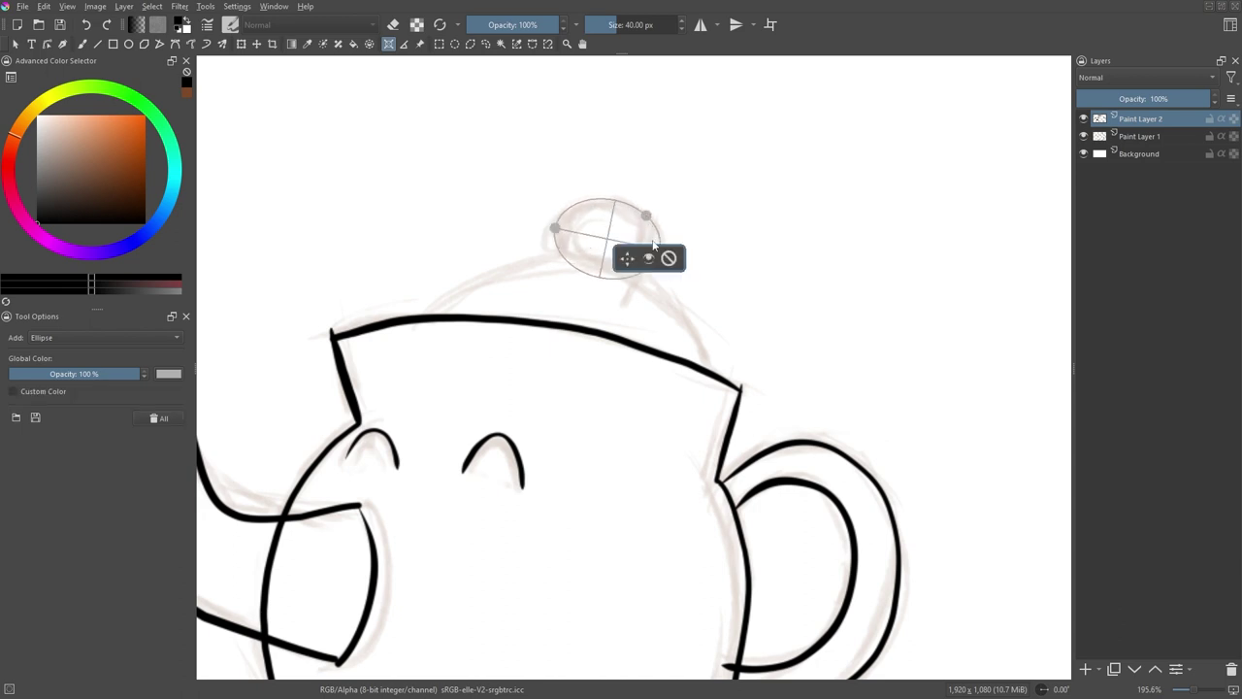
pyautogui.moveTo(556, 234); pyautogui.dragTo(559, 235)
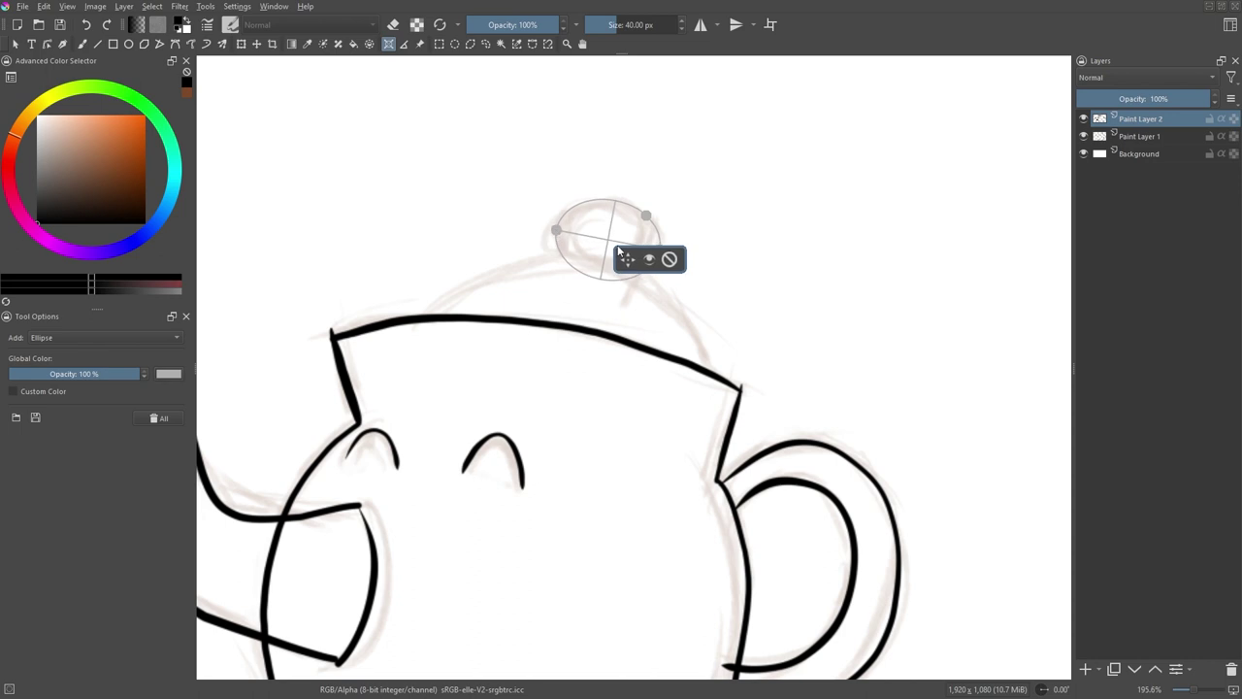
pyautogui.moveTo(650, 302); pyautogui.dragTo(663, 206)
pyautogui.moveTo(636, 140); pyautogui.dragTo(636, 151)
pyautogui.scroll(-5, 519, 337)
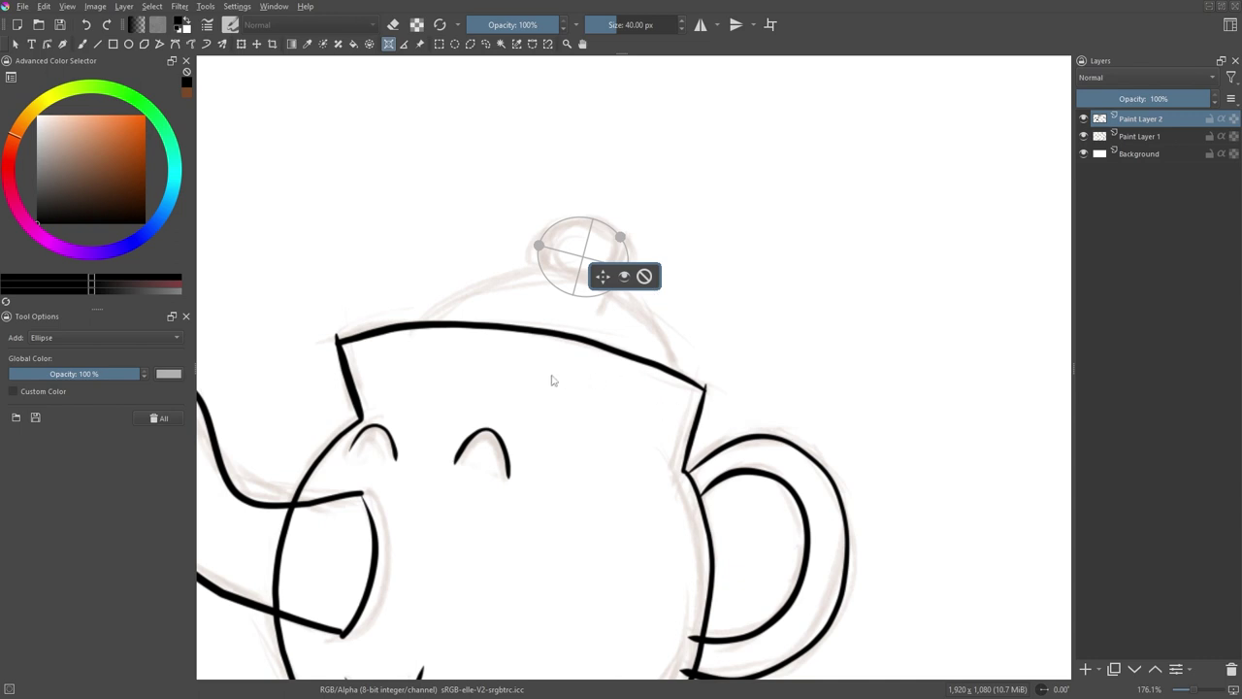
# Step: Set the Assistant type to Spline, stretch it across the lid base, and place both control handles above the dome
pyautogui.scroll(-1, 541, 350)
pyautogui.click(109, 336)
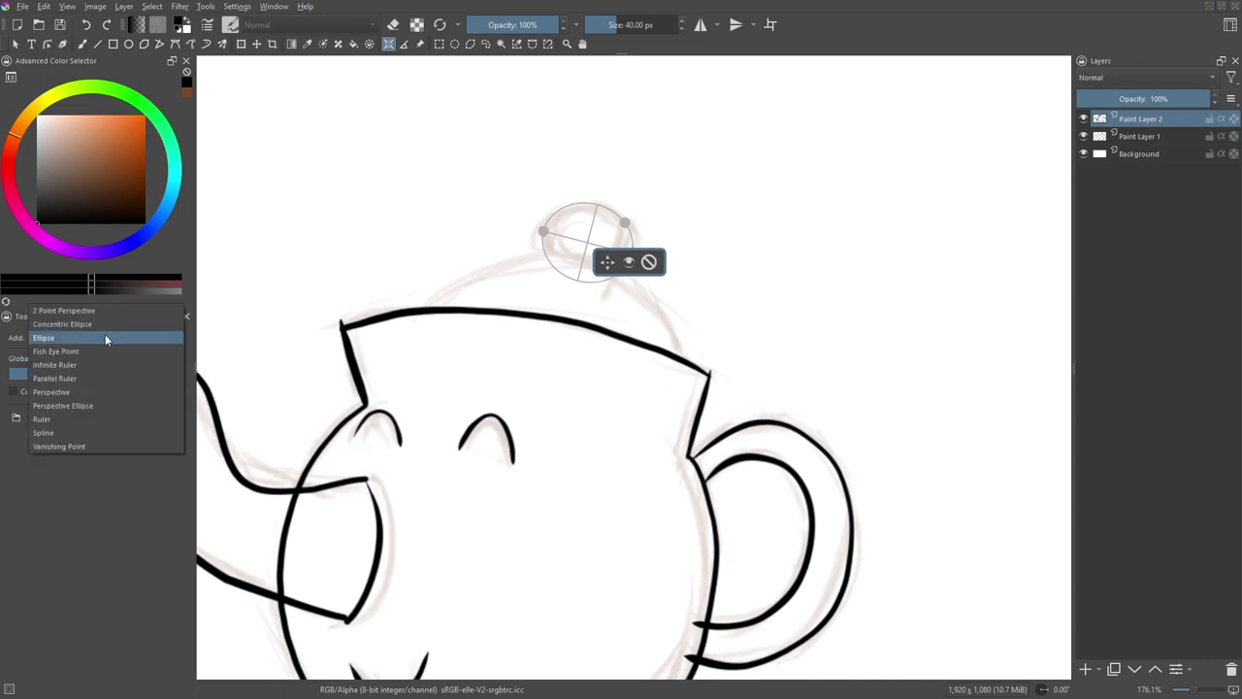
pyautogui.click(52, 429)
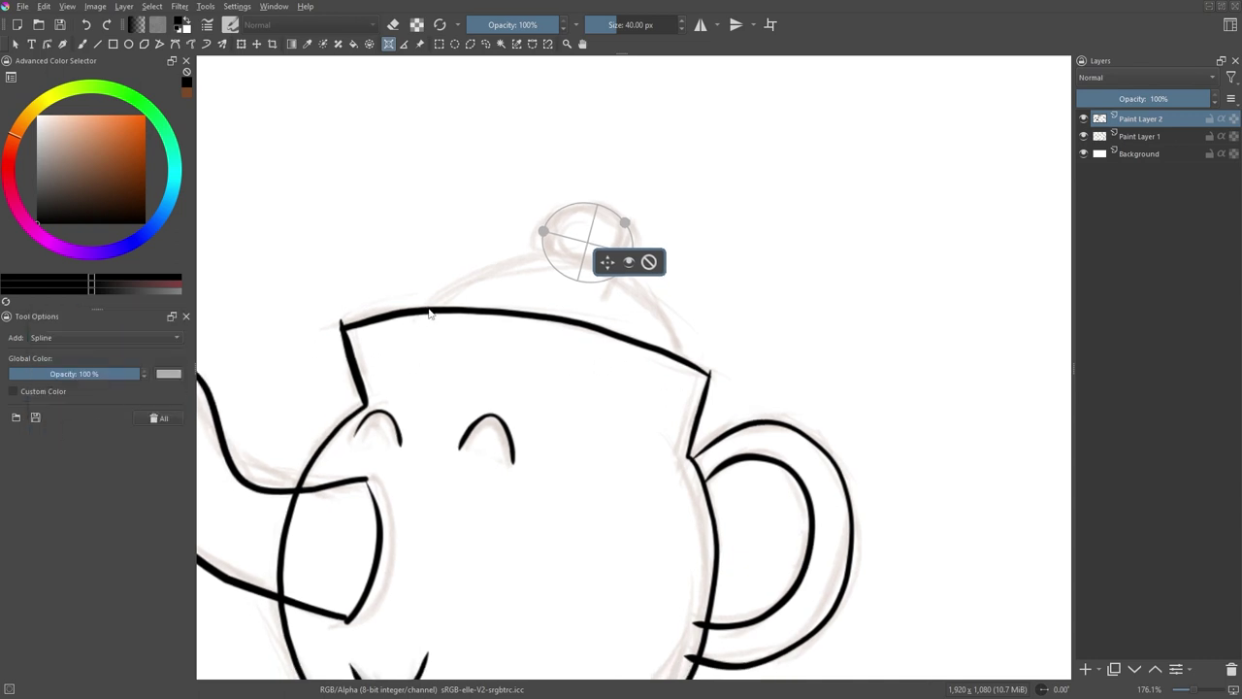
pyautogui.moveTo(426, 310); pyautogui.dragTo(681, 359)
pyautogui.click(502, 238)
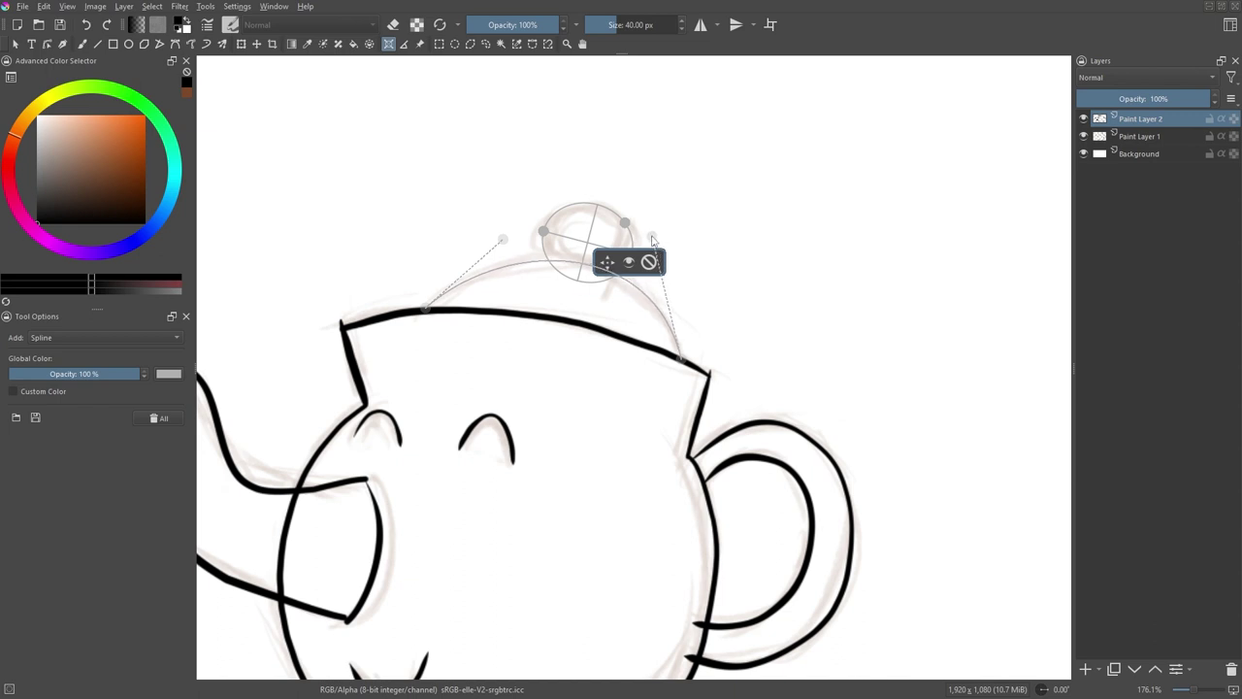
pyautogui.click(652, 236)
pyautogui.moveTo(503, 239); pyautogui.dragTo(503, 234)
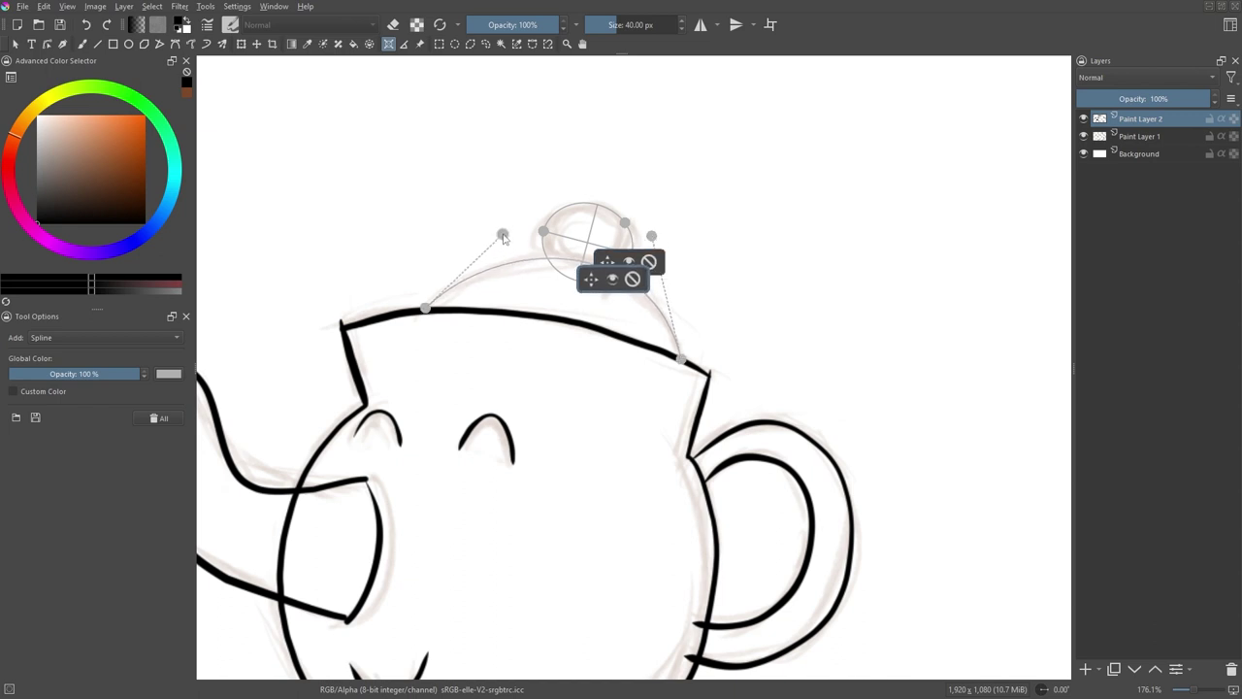
pyautogui.moveTo(651, 236); pyautogui.dragTo(653, 235)
# Step: With the freehand brush snapping to assistants, ink the lid's knob and dome along the ellipse and spline guides
pyautogui.press('b')
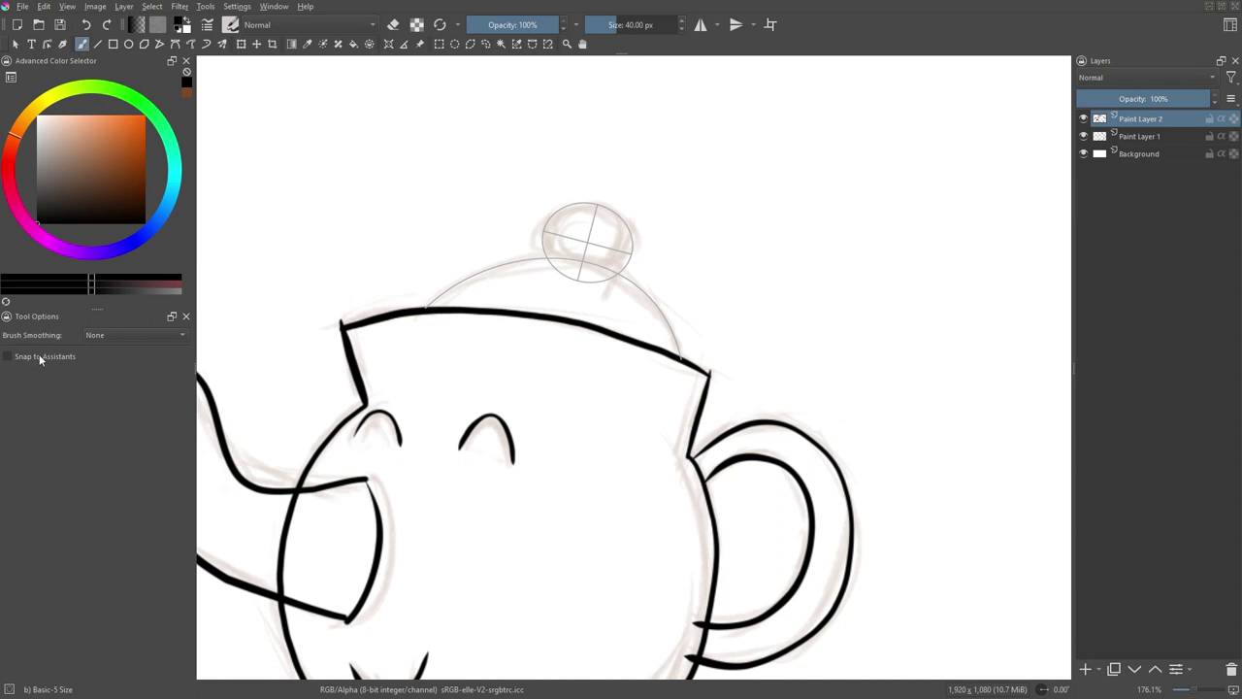
pyautogui.click(7, 357)
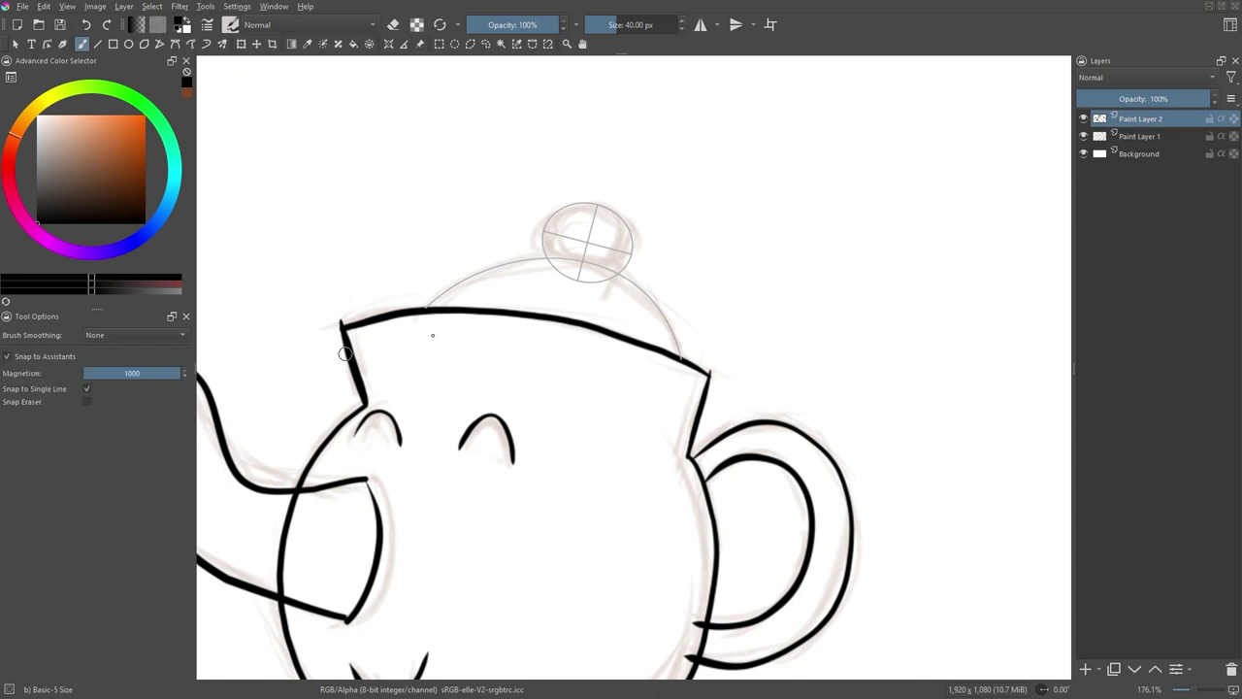
pyautogui.hotkey('ctrl', 'space')
pyautogui.moveTo(539, 313)
pyautogui.mouseDown()
pyautogui.moveTo(528, 359)
pyautogui.moveTo(517, 313)
pyautogui.moveTo(531, 222)
pyautogui.moveTo(562, 187)
pyautogui.moveTo(595, 176)
pyautogui.moveTo(640, 181)
pyautogui.moveTo(692, 228)
pyautogui.moveTo(667, 311)
pyautogui.mouseUp()
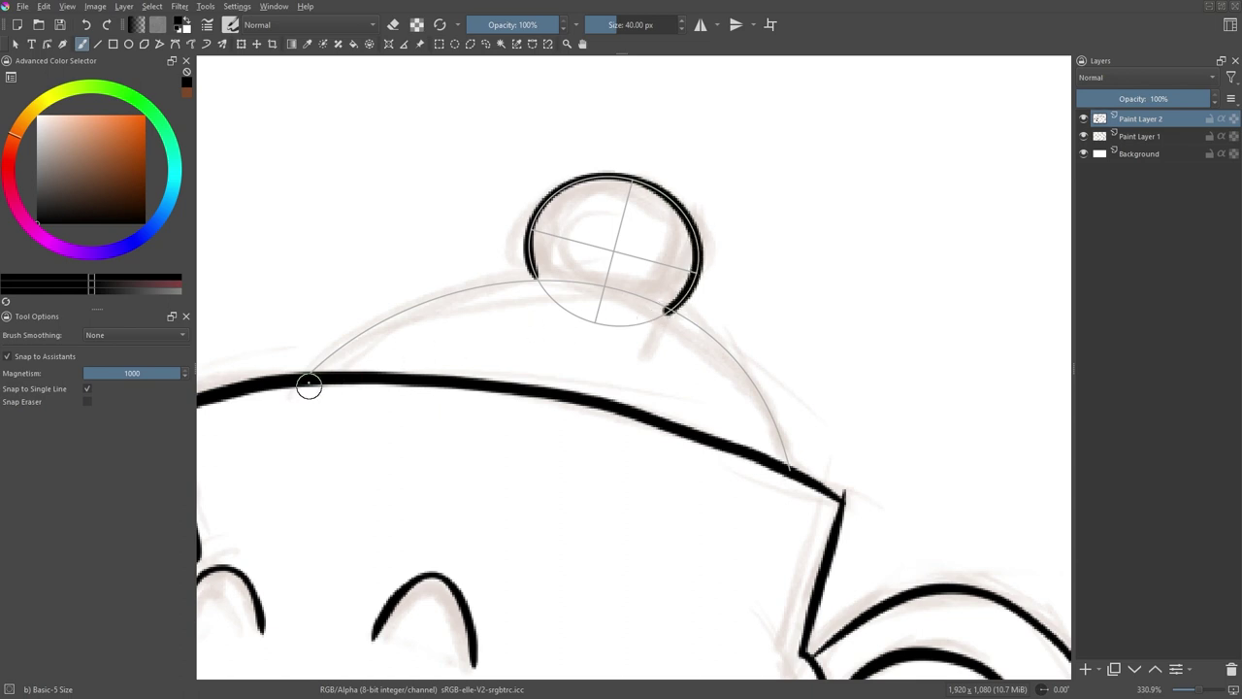
pyautogui.moveTo(309, 379)
pyautogui.mouseDown()
pyautogui.moveTo(381, 323)
pyautogui.moveTo(475, 284)
pyautogui.moveTo(580, 281)
pyautogui.mouseUp()
pyautogui.moveTo(665, 309)
pyautogui.mouseDown()
pyautogui.moveTo(749, 377)
pyautogui.moveTo(790, 468)
pyautogui.mouseUp()
# Step: Turn off Show Painting Assistants in the View menu so only the inked teapot lines remain
pyautogui.scroll(-3, 561, 296)
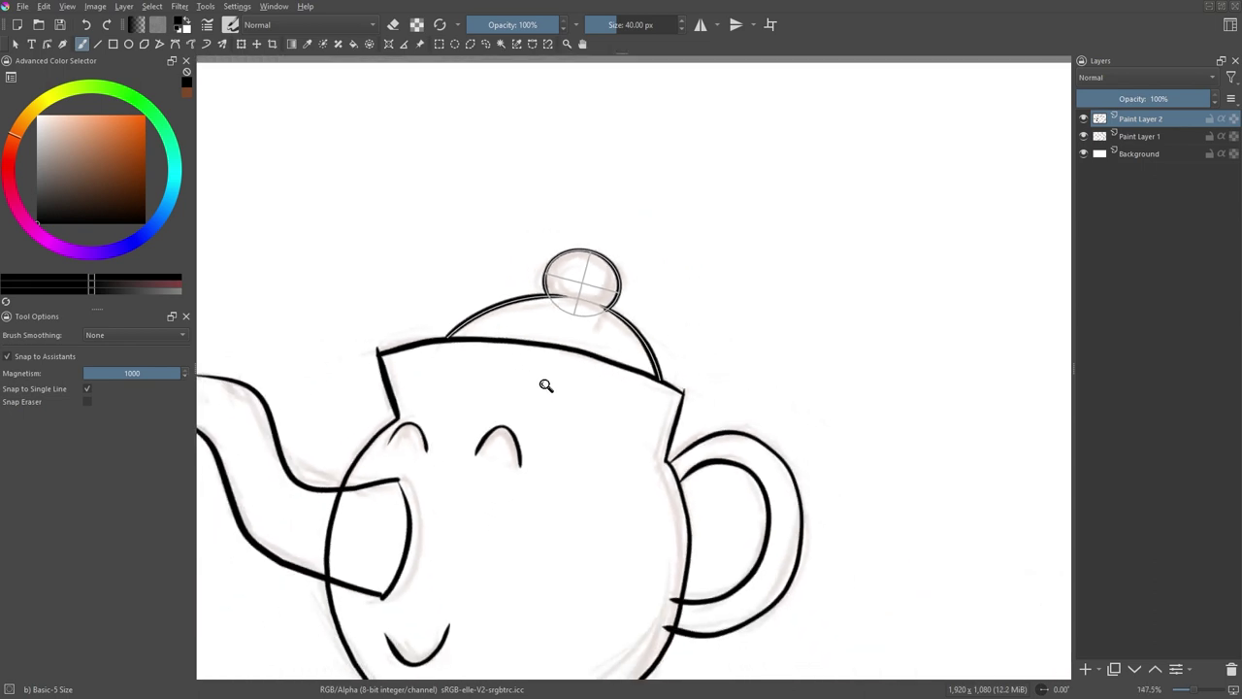
pyautogui.scroll(2, 547, 341)
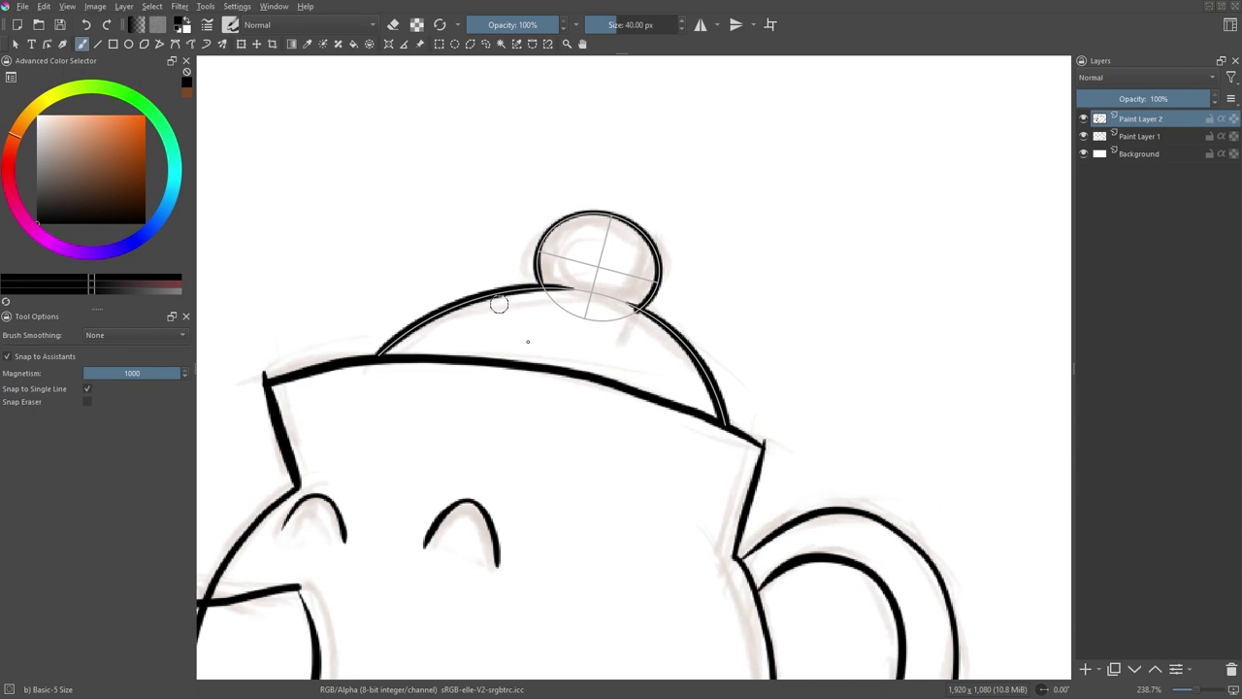
pyautogui.click(71, 8)
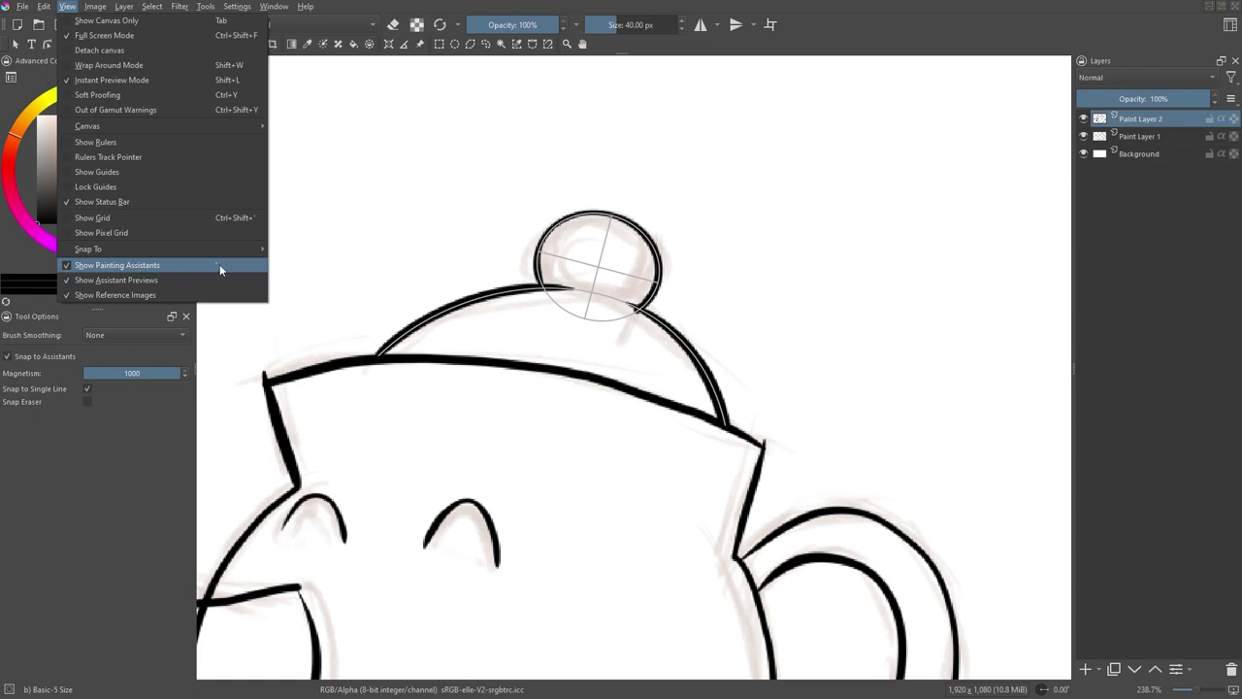
pyautogui.click(66, 265)
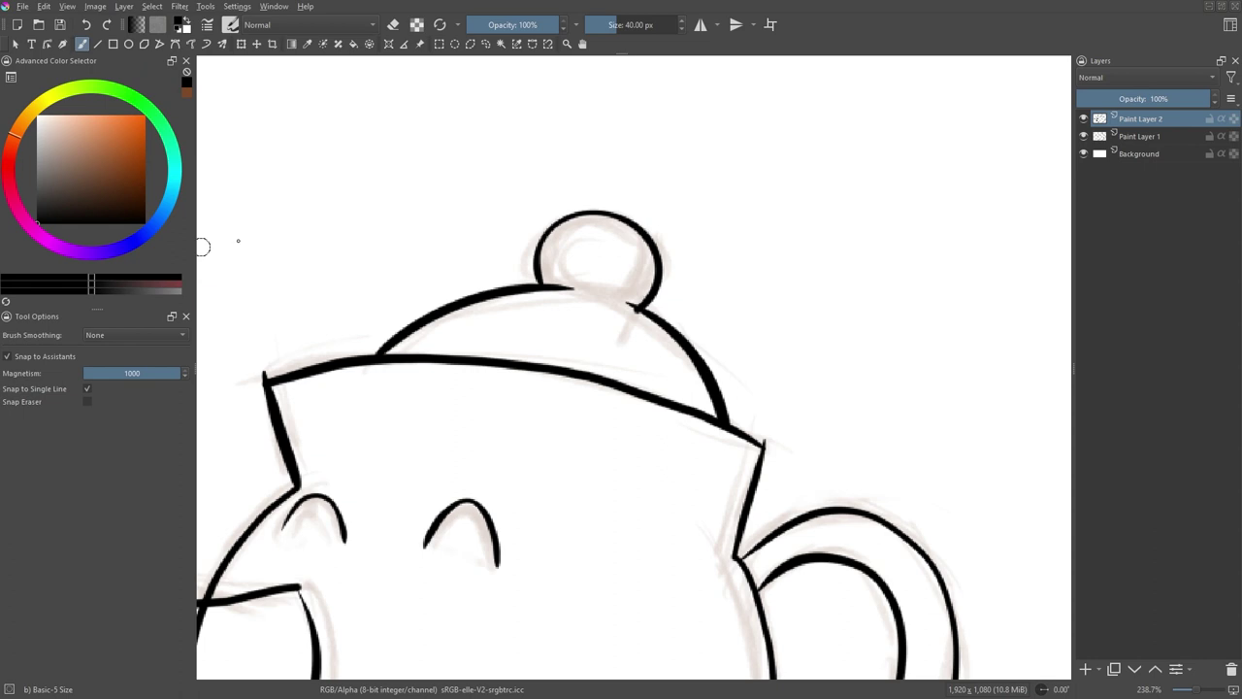
pyautogui.scroll(-4, 424, 241)
pyautogui.scroll(2, 393, 309)
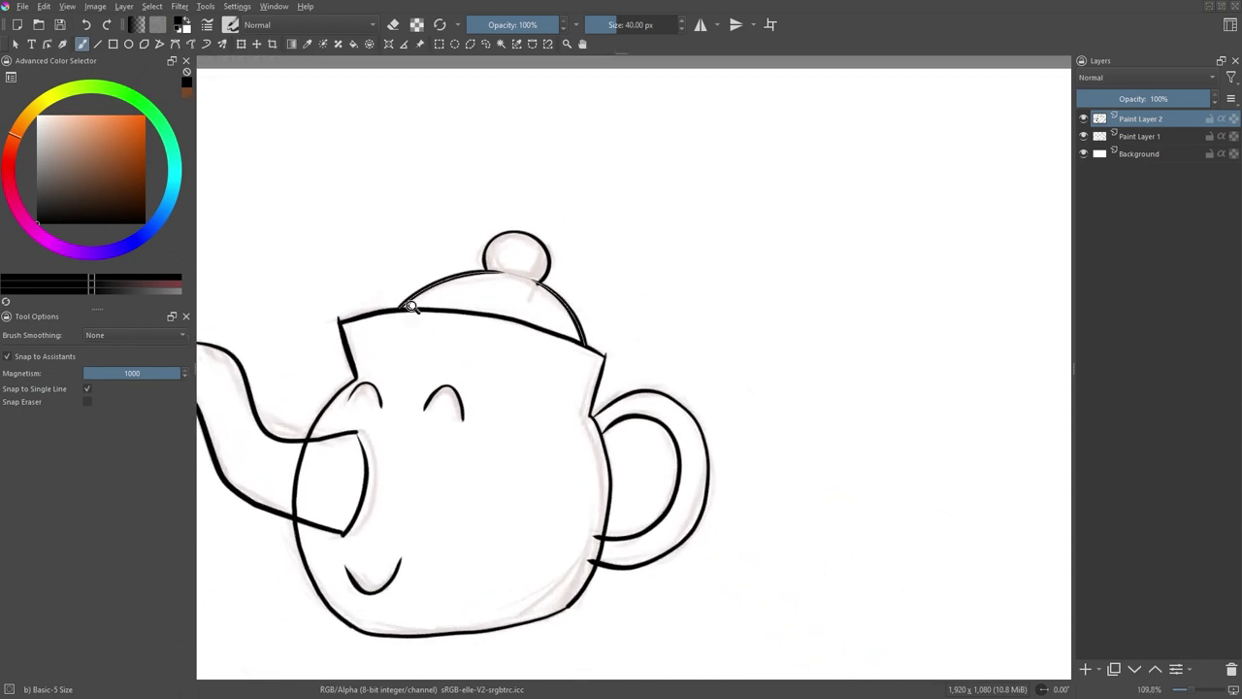
pyautogui.hscroll(-2, 422, 310)
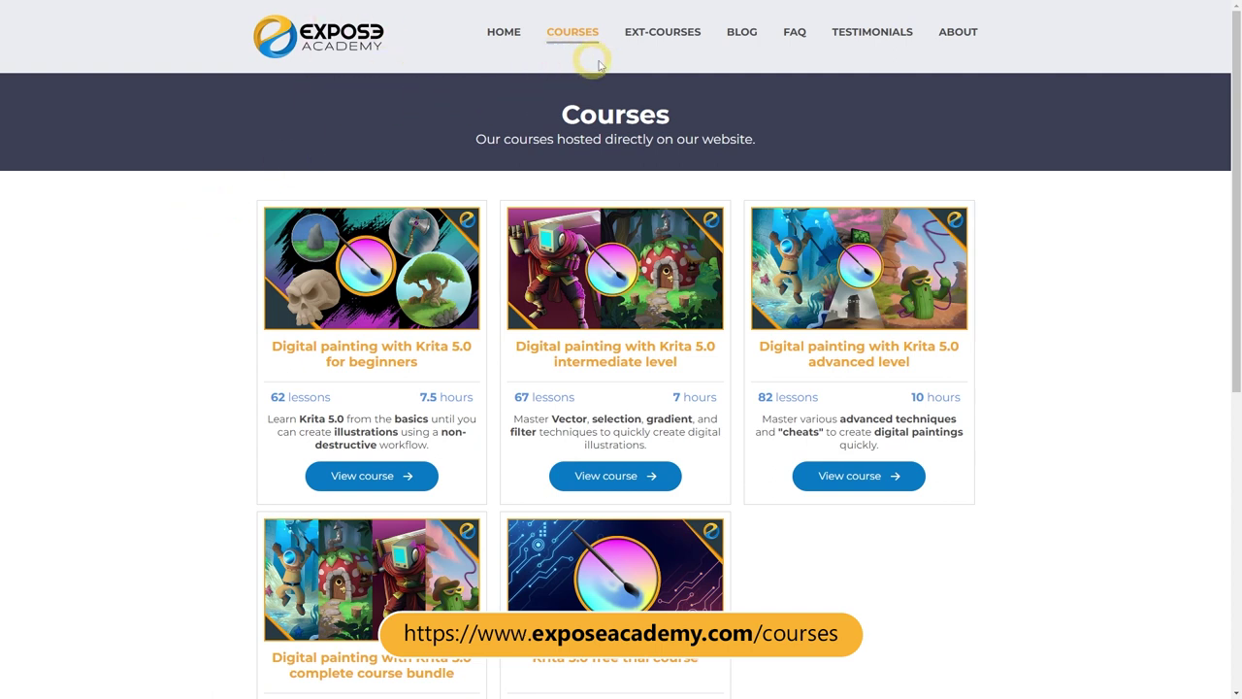
pyautogui.scroll(-1, 1113, 385)
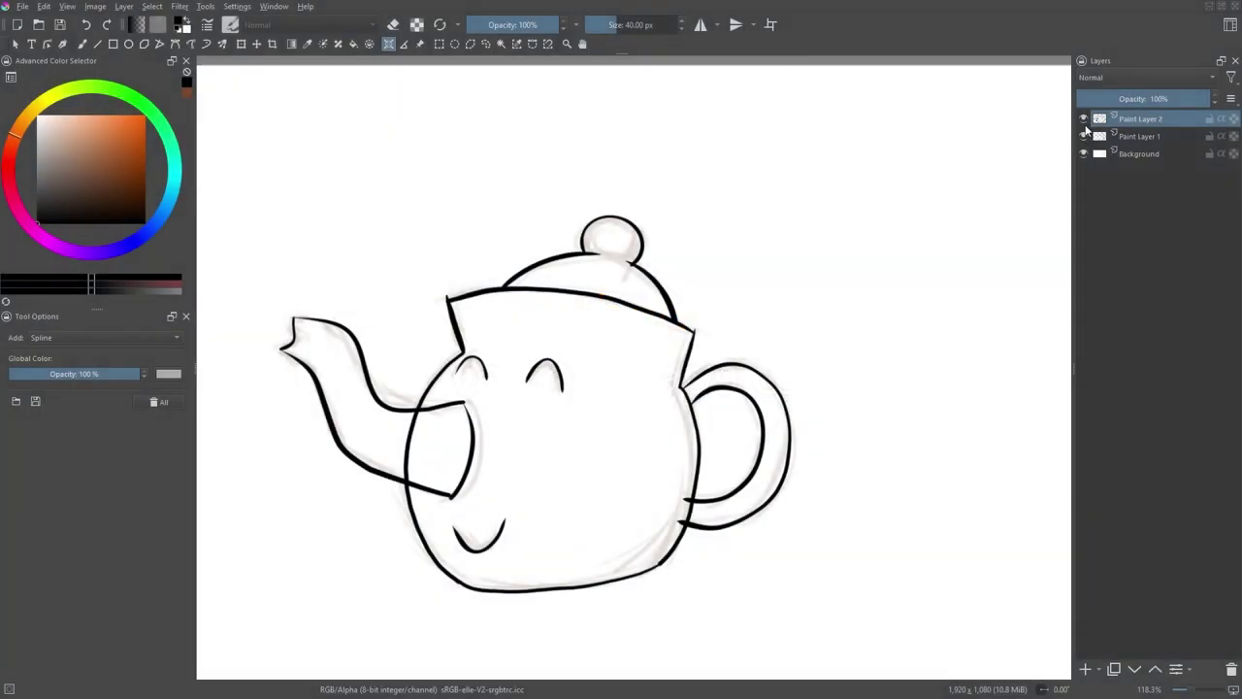
# Step: Hide Paint Layer 2 and add a new Vector Layer 3 on top
pyautogui.click(1084, 118)
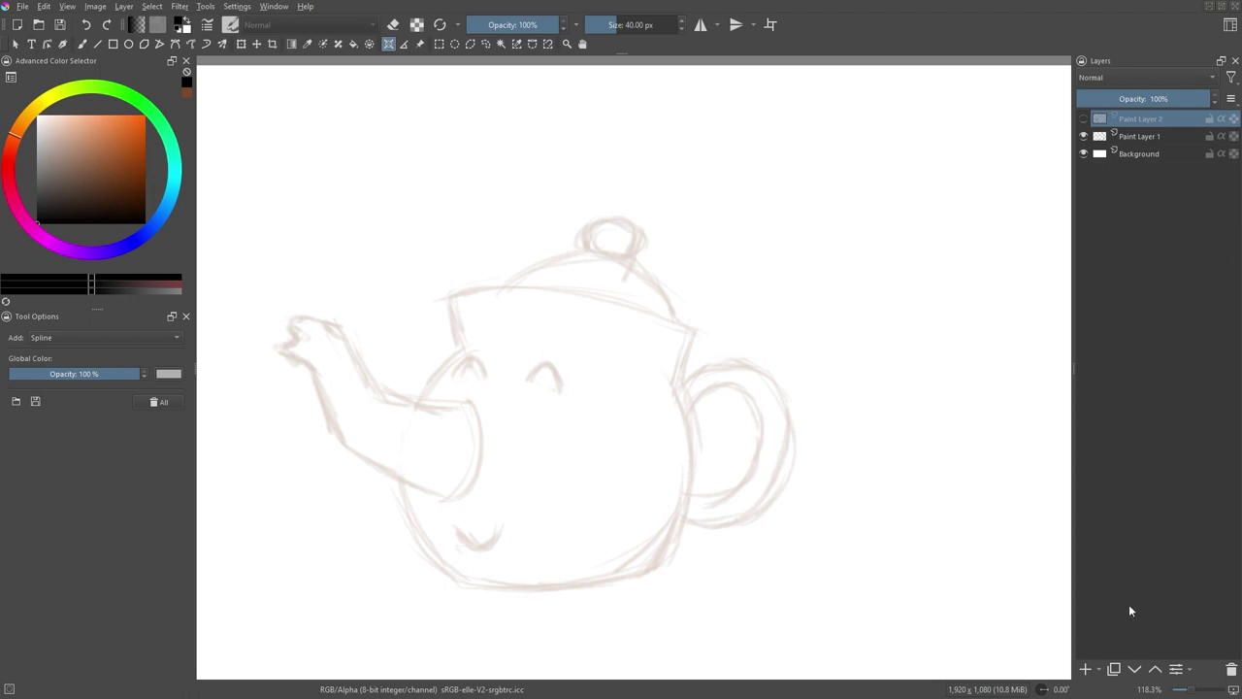
pyautogui.click(1100, 671)
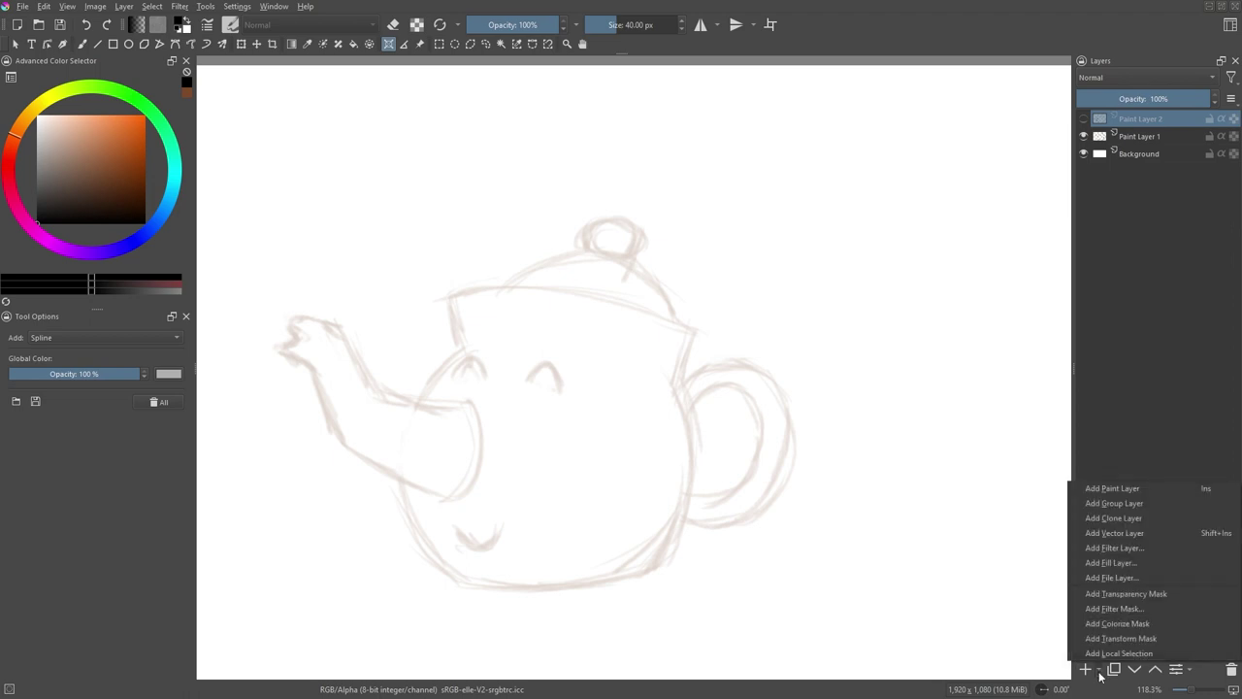
pyautogui.click(1111, 534)
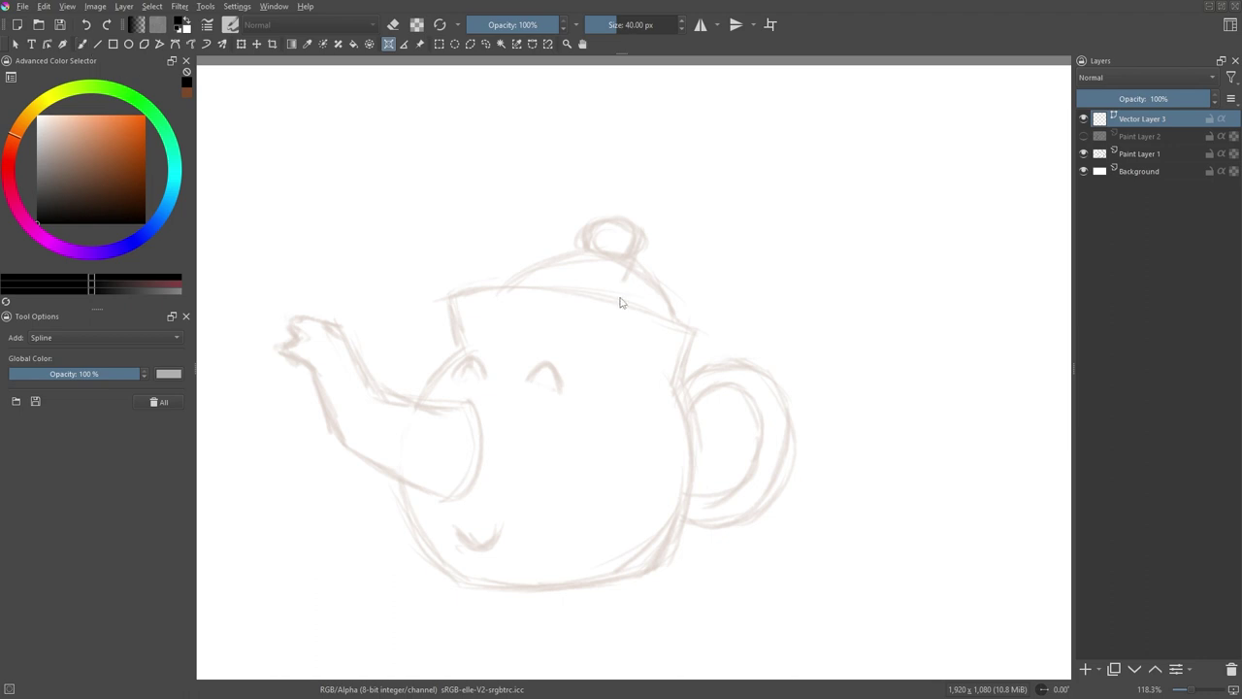
# Step: Choose the Ellipse tool with Fill set to Not Filled and Outline set to Brush
pyautogui.scroll(1, 621, 303)
pyautogui.scroll(2, 622, 303)
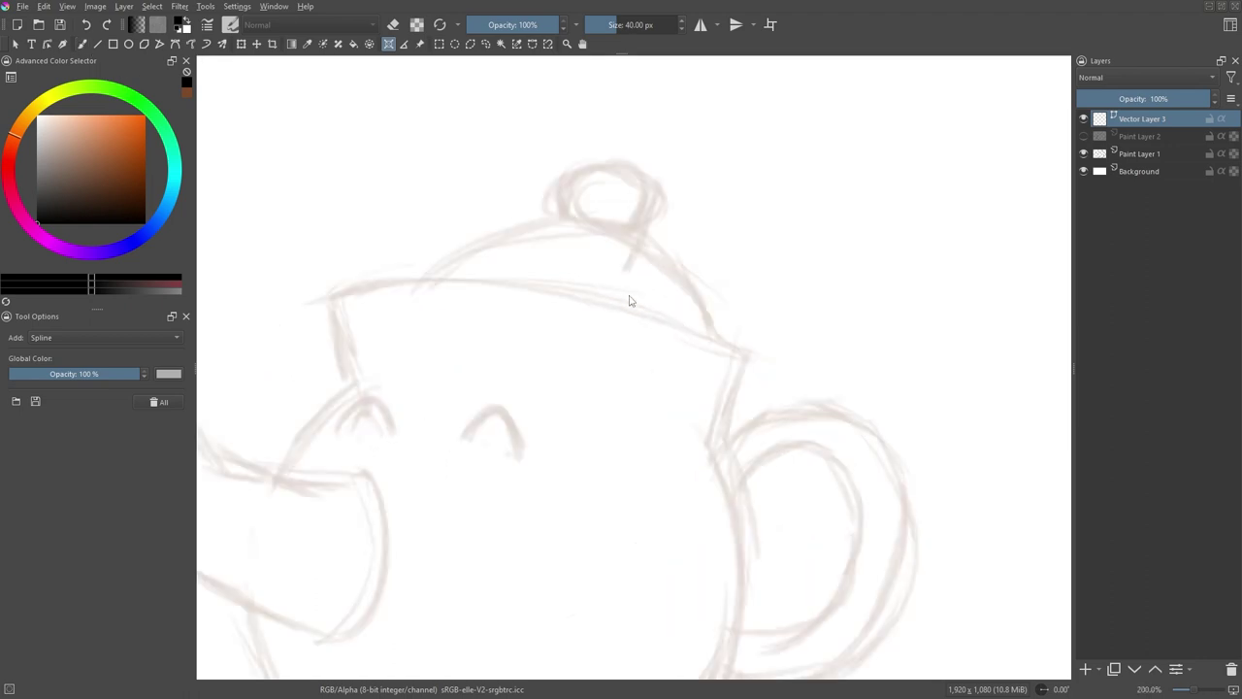
pyautogui.click(129, 45)
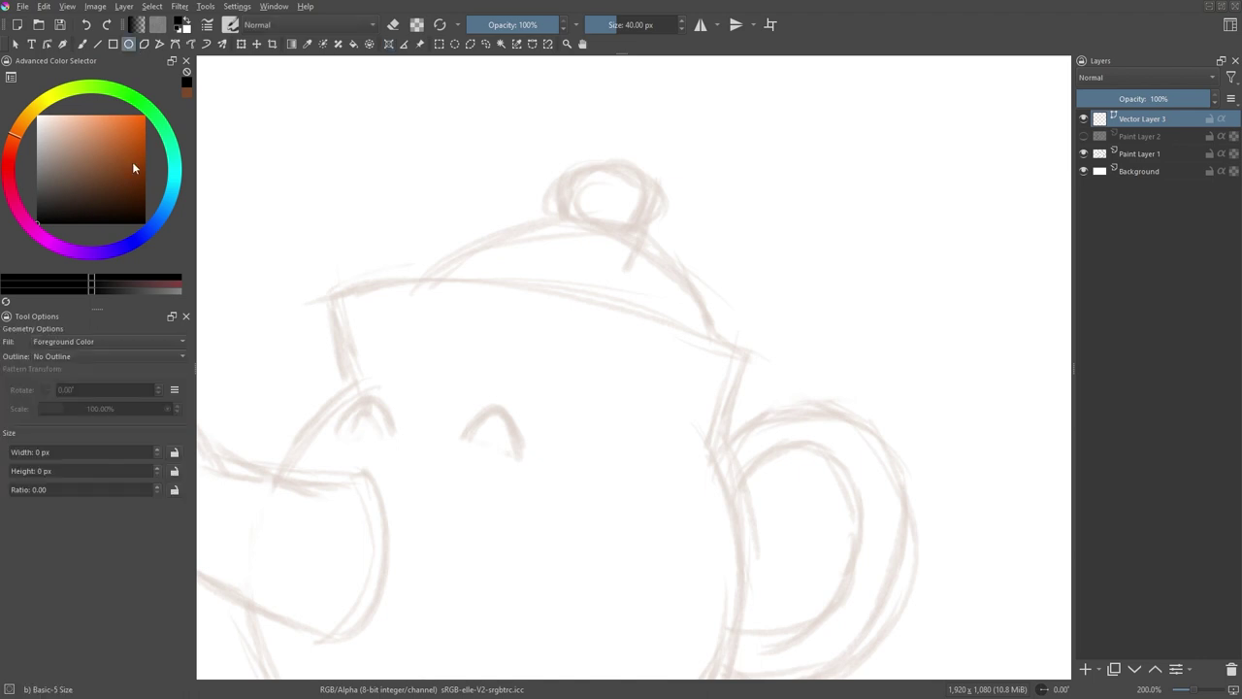
pyautogui.click(69, 341)
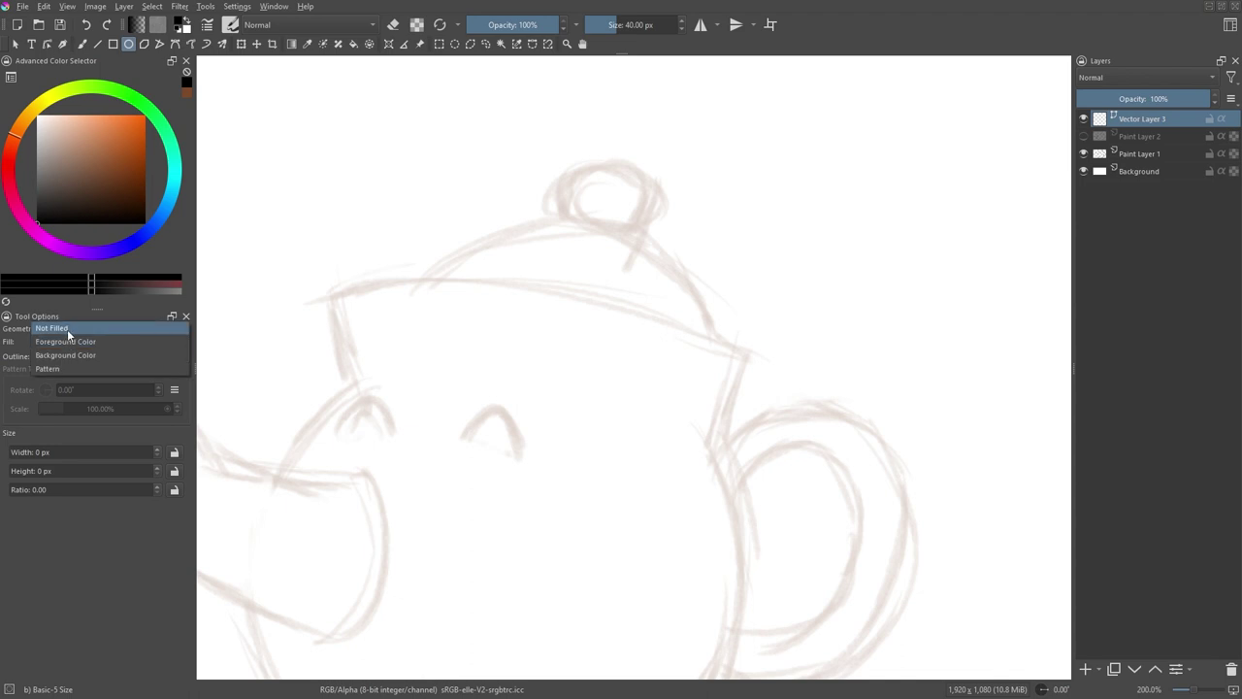
pyautogui.click(66, 329)
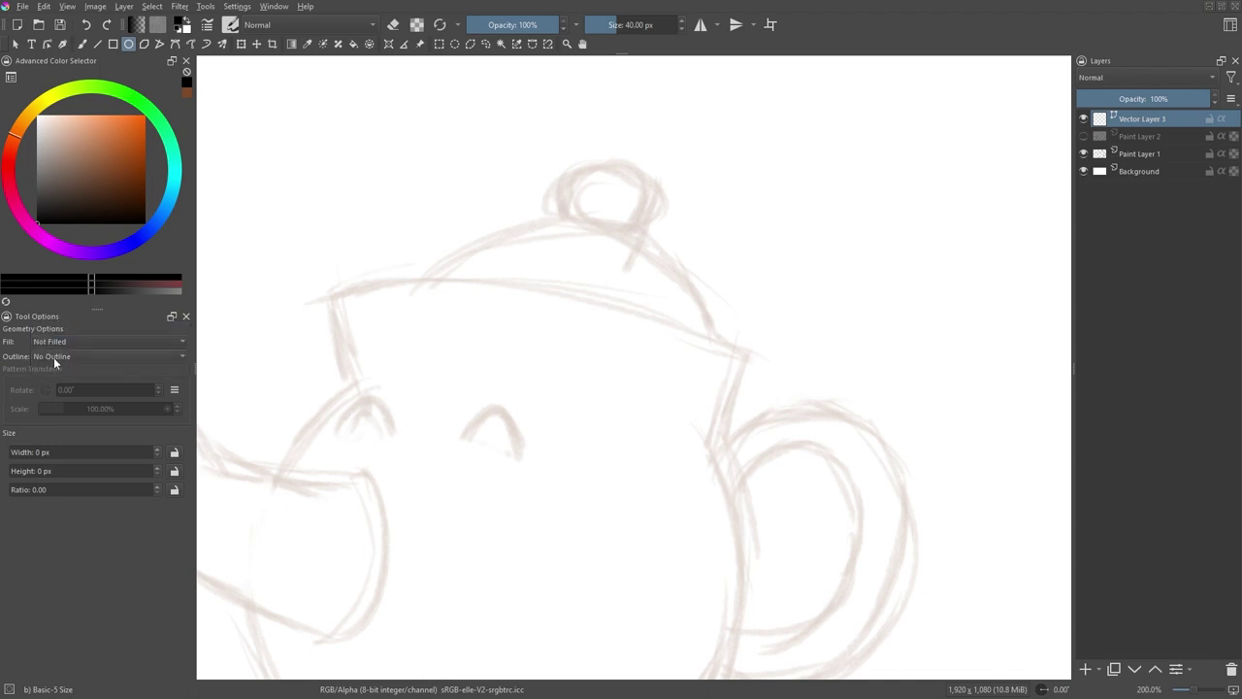
pyautogui.click(53, 357)
pyautogui.click(53, 370)
# Step: Draw an ellipse over the lid knob and set its stroke thickness to 6 px
pyautogui.moveTo(544, 157); pyautogui.dragTo(662, 244)
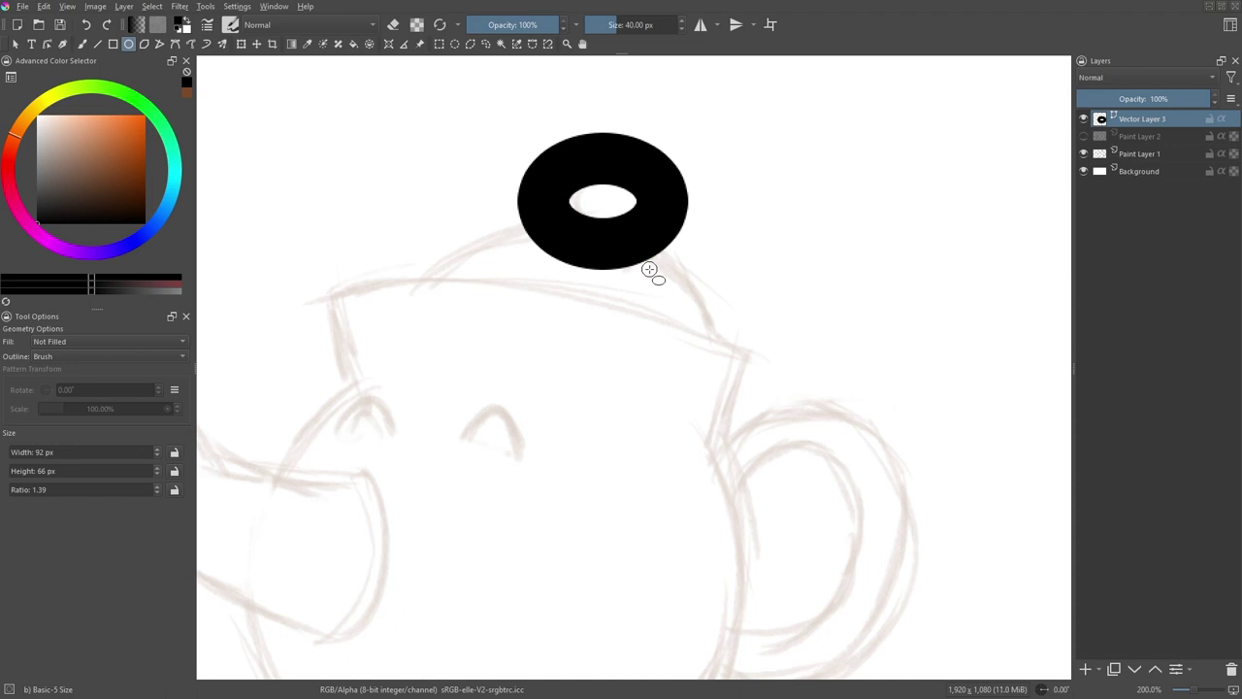
pyautogui.press('Escape')
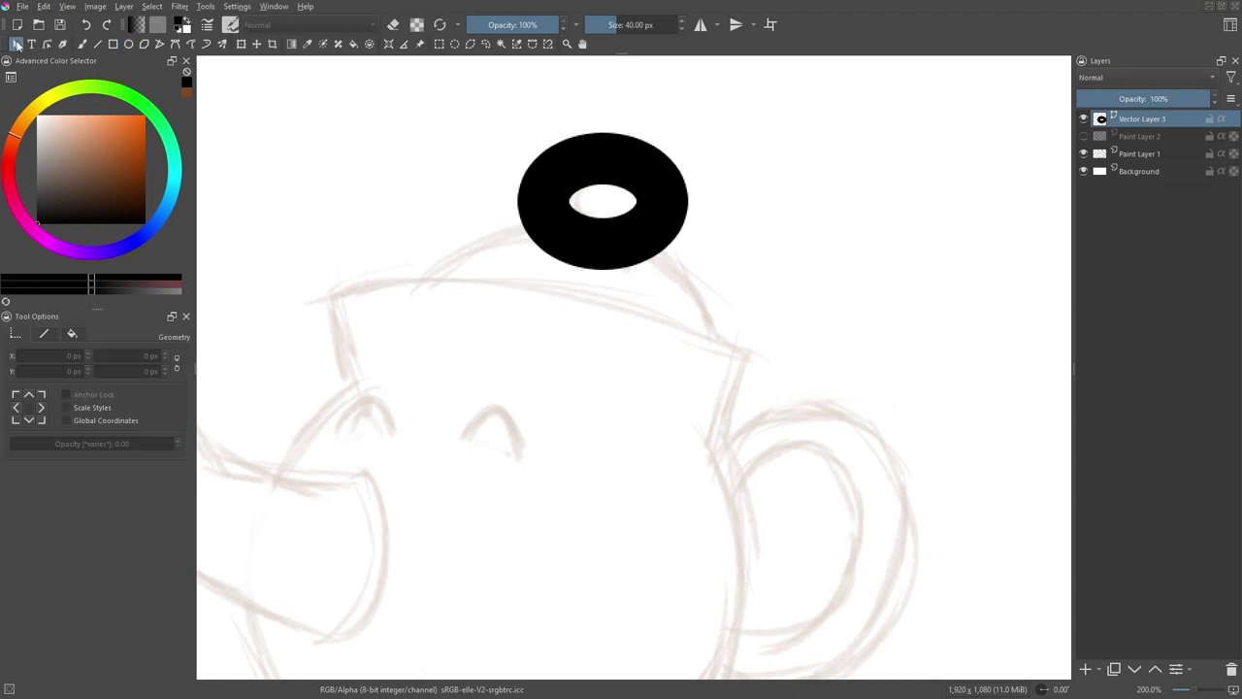
pyautogui.click(568, 232)
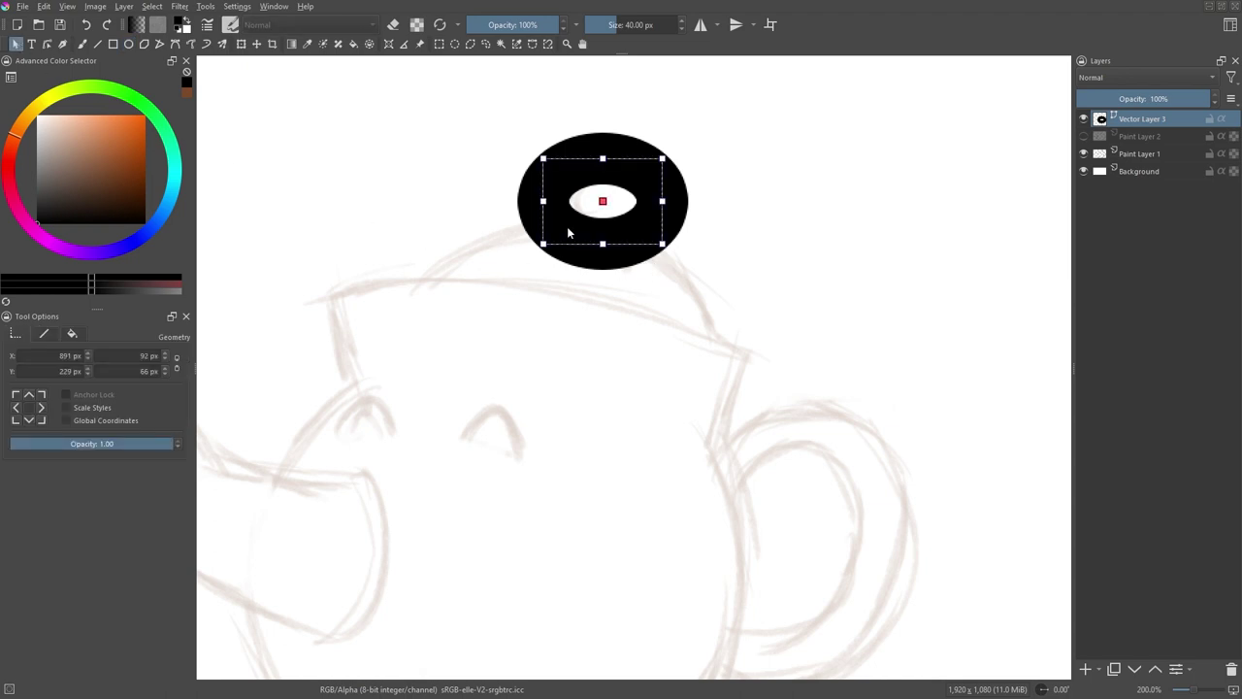
pyautogui.click(42, 334)
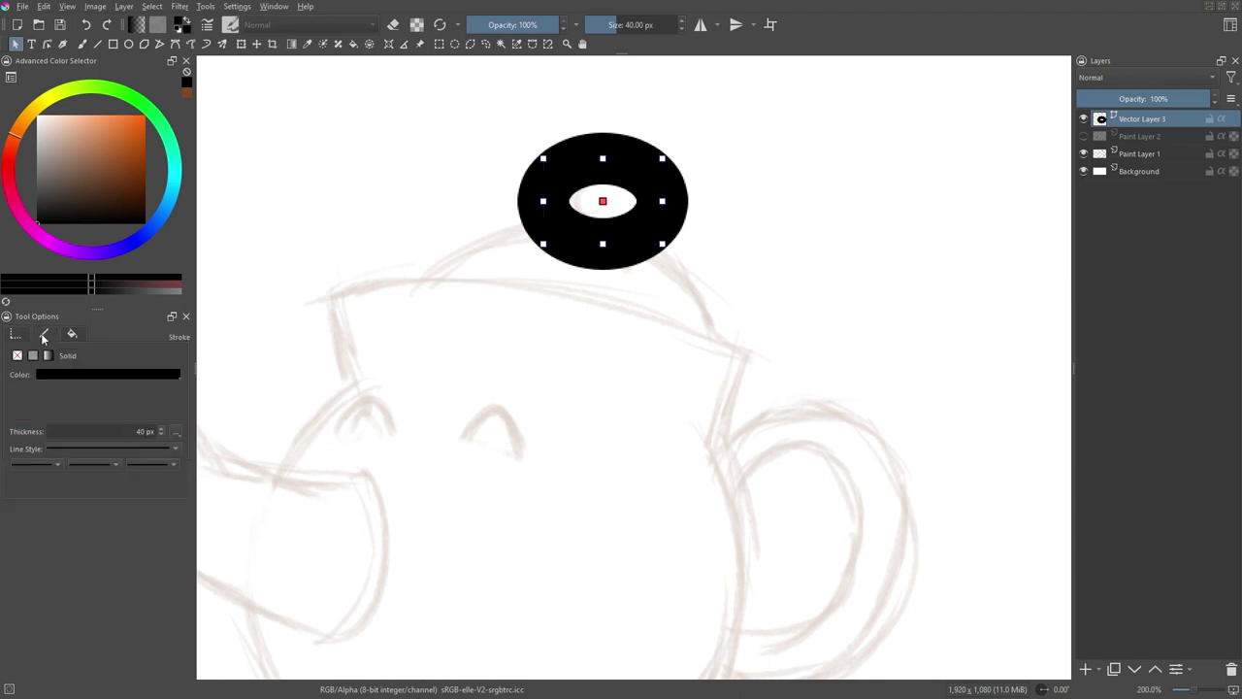
pyautogui.click(109, 433)
pyautogui.scroll(-20, 109, 433)
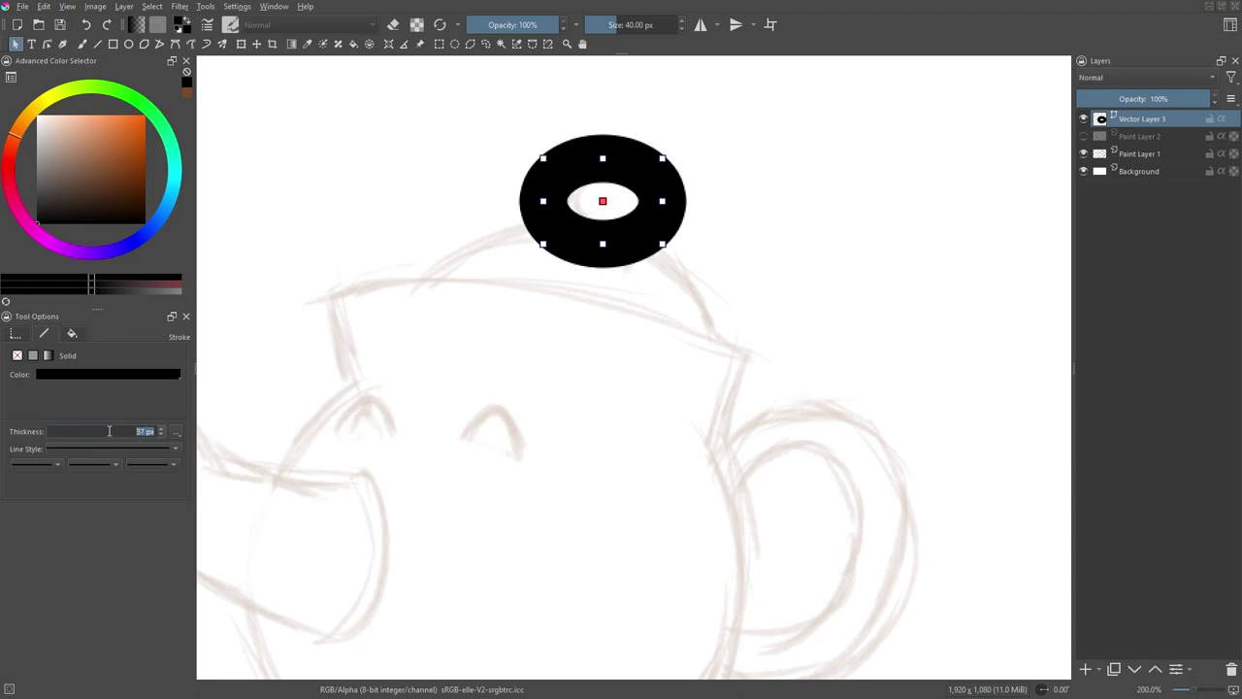
pyautogui.scroll(-15, 109, 428)
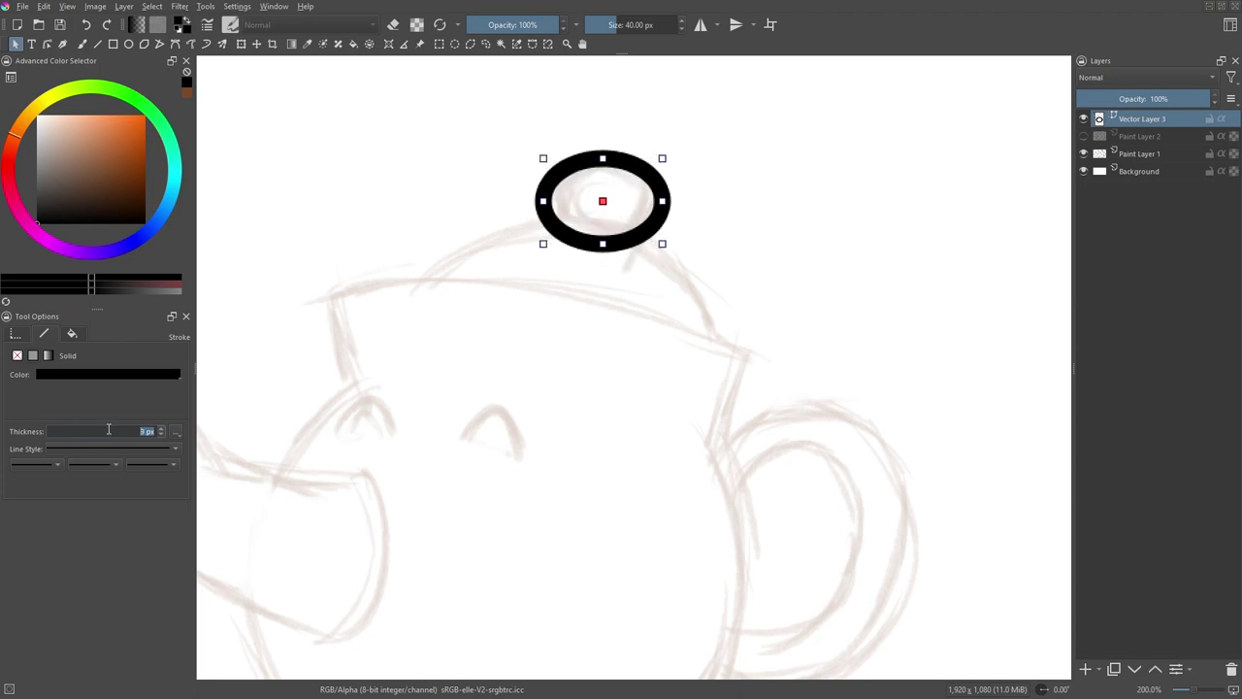
pyautogui.scroll(6, 109, 428)
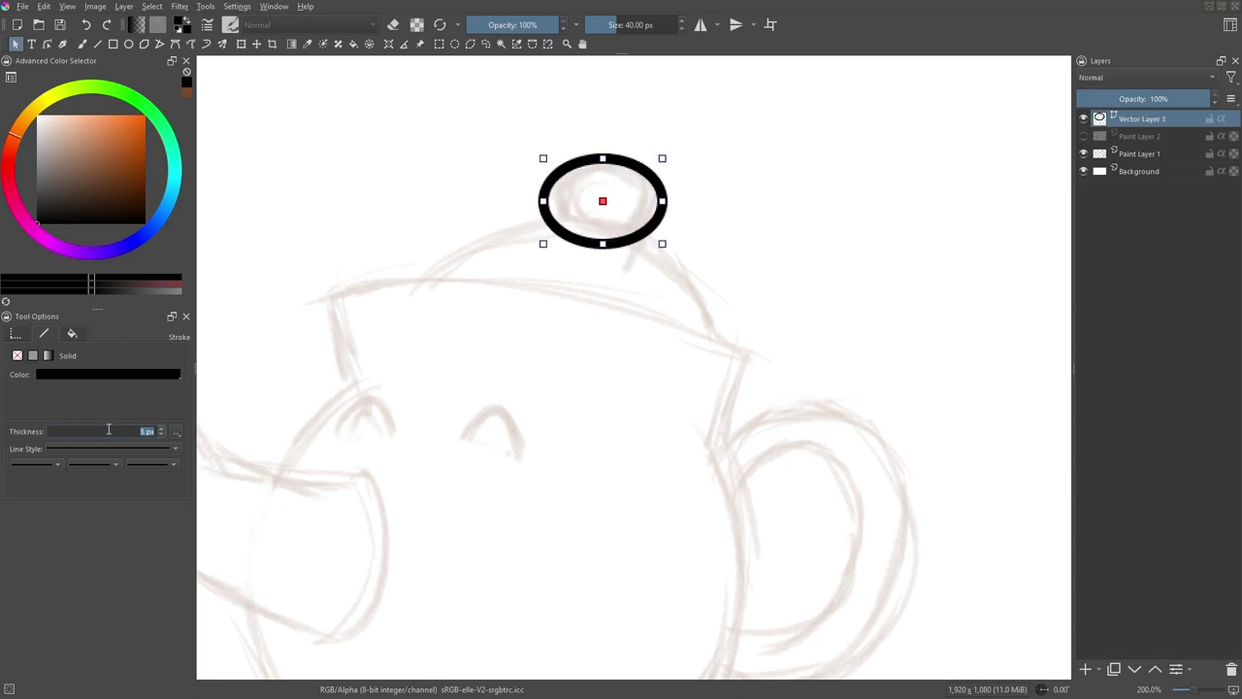
# Step: Adjust the ellipse's side and corner handles so it fits the knob sketch
pyautogui.moveTo(543, 201)
pyautogui.mouseDown()
pyautogui.moveTo(599, 201)
pyautogui.moveTo(550, 202)
pyautogui.mouseUp()
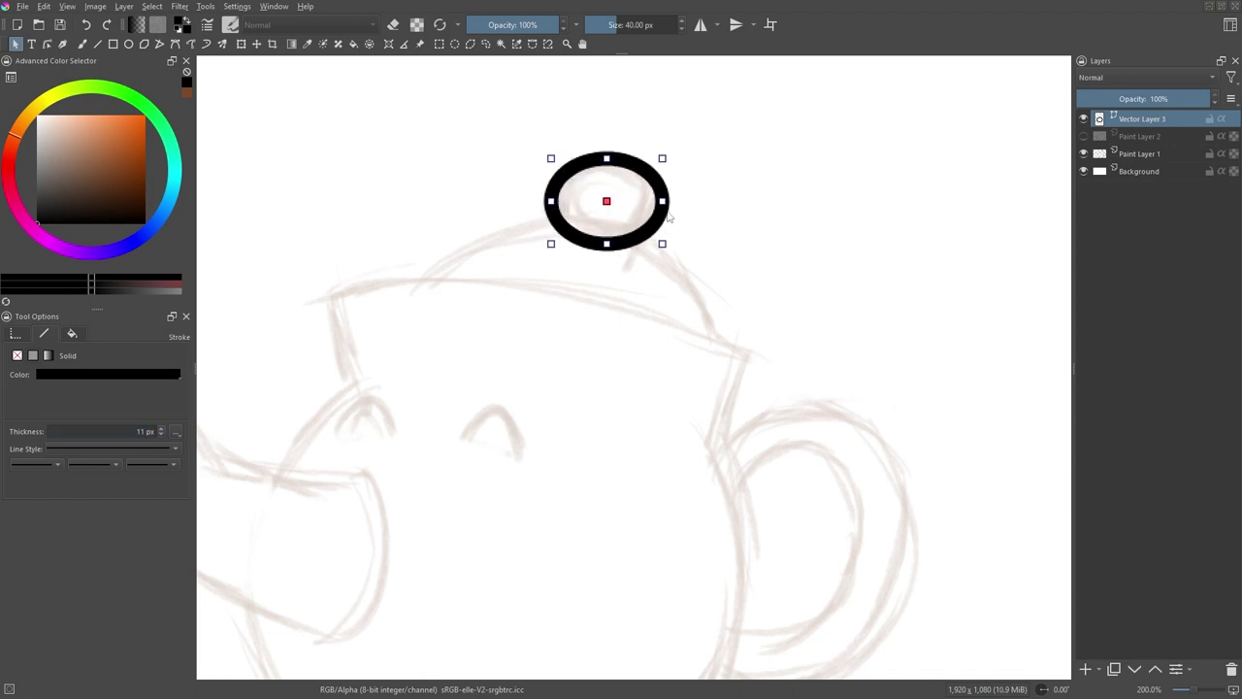
pyautogui.moveTo(662, 201)
pyautogui.mouseDown()
pyautogui.moveTo(592, 201)
pyautogui.moveTo(659, 201)
pyautogui.mouseUp()
pyautogui.moveTo(659, 244)
pyautogui.mouseDown()
pyautogui.moveTo(647, 222)
pyautogui.moveTo(660, 249)
pyautogui.mouseUp()
pyautogui.scroll(-3, 128, 430)
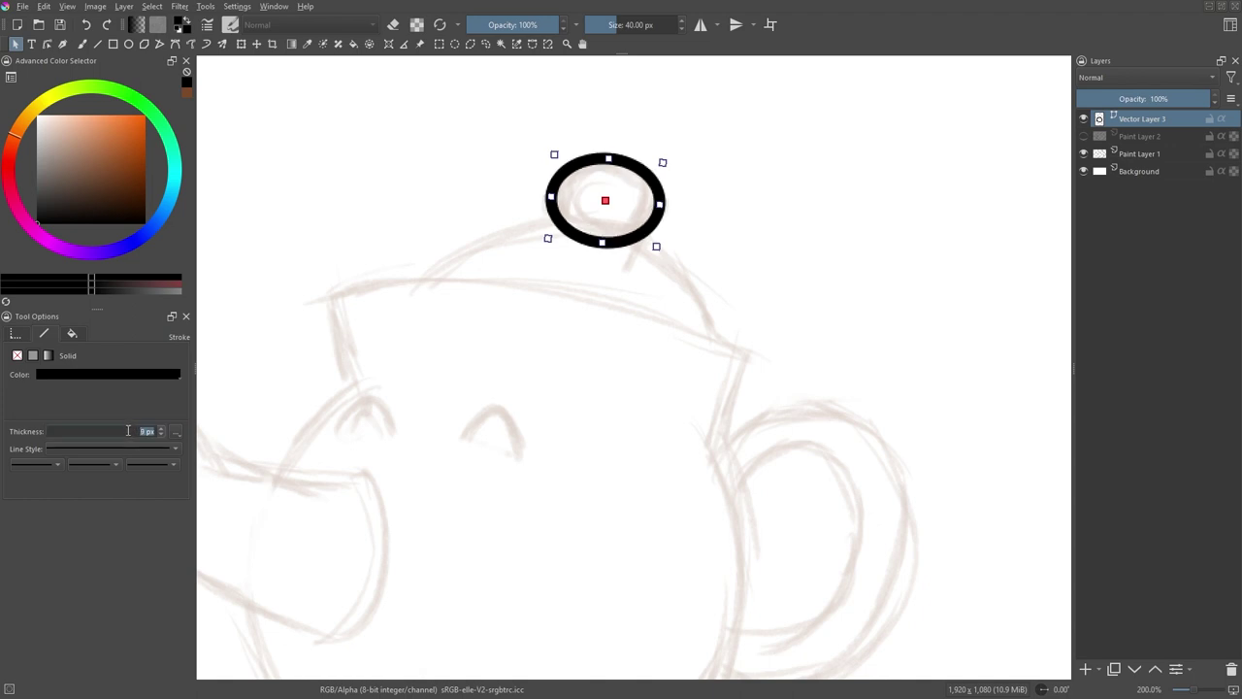
pyautogui.scroll(-1, 127, 430)
pyautogui.scroll(-1, 127, 430)
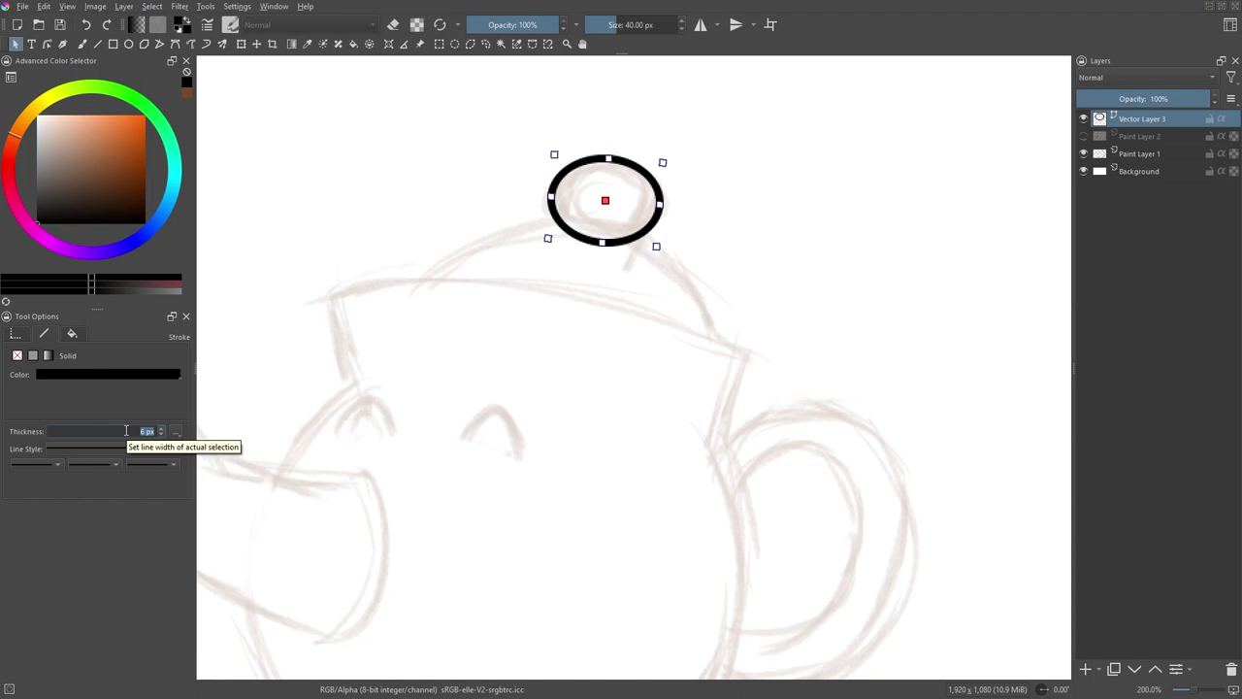
# Step: Set the brush size to 6 px in the toolbar
pyautogui.click(649, 24)
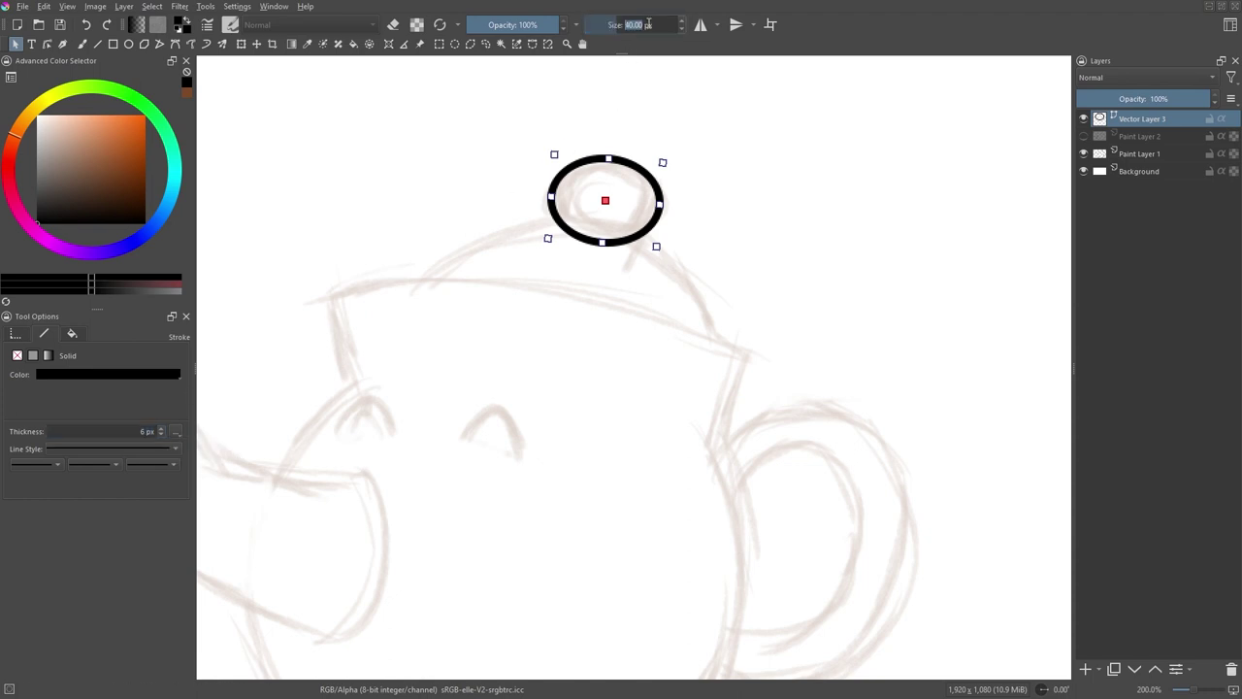
pyautogui.write('6')
pyautogui.press('Return')
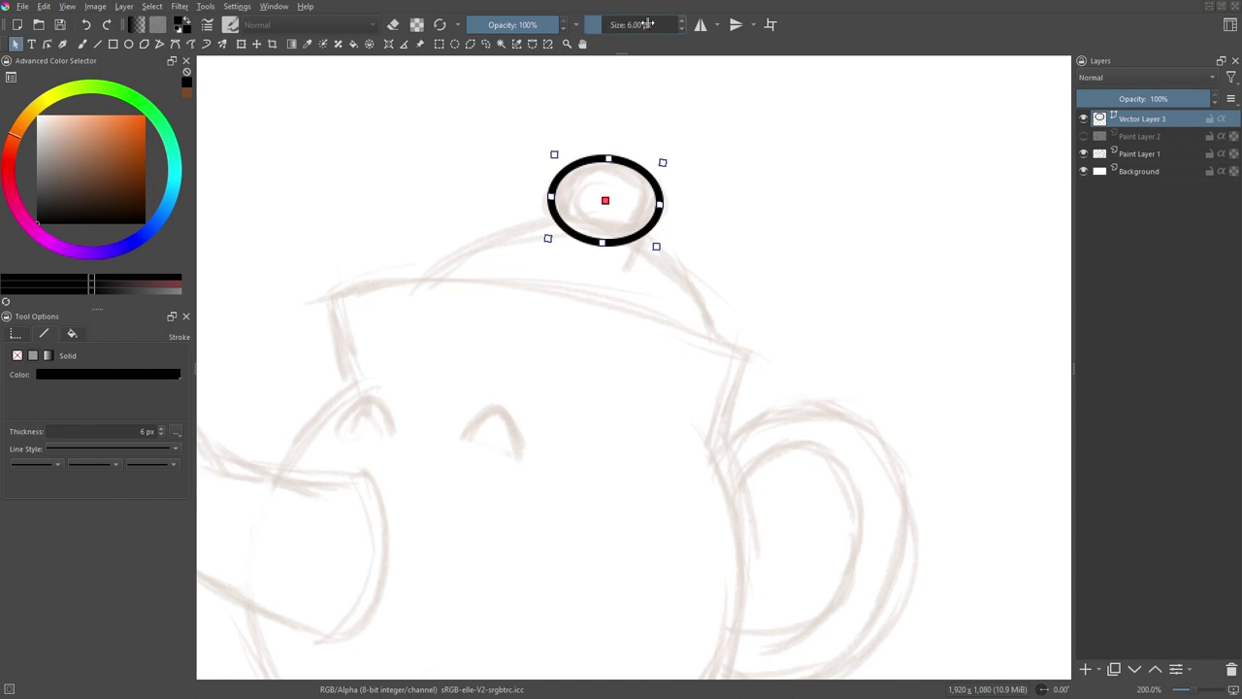
# Step: Deselect the ellipse and trace the lid arch over the knob as a Bezier stroke
pyautogui.click(485, 197)
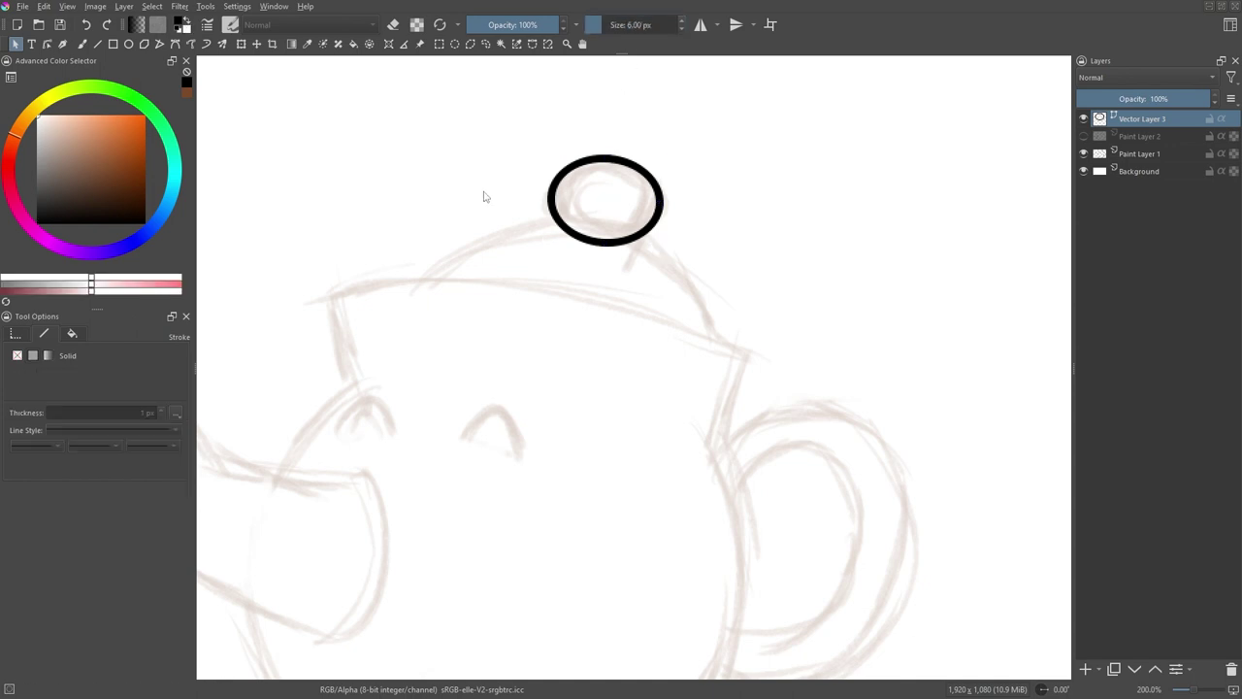
pyautogui.click(176, 45)
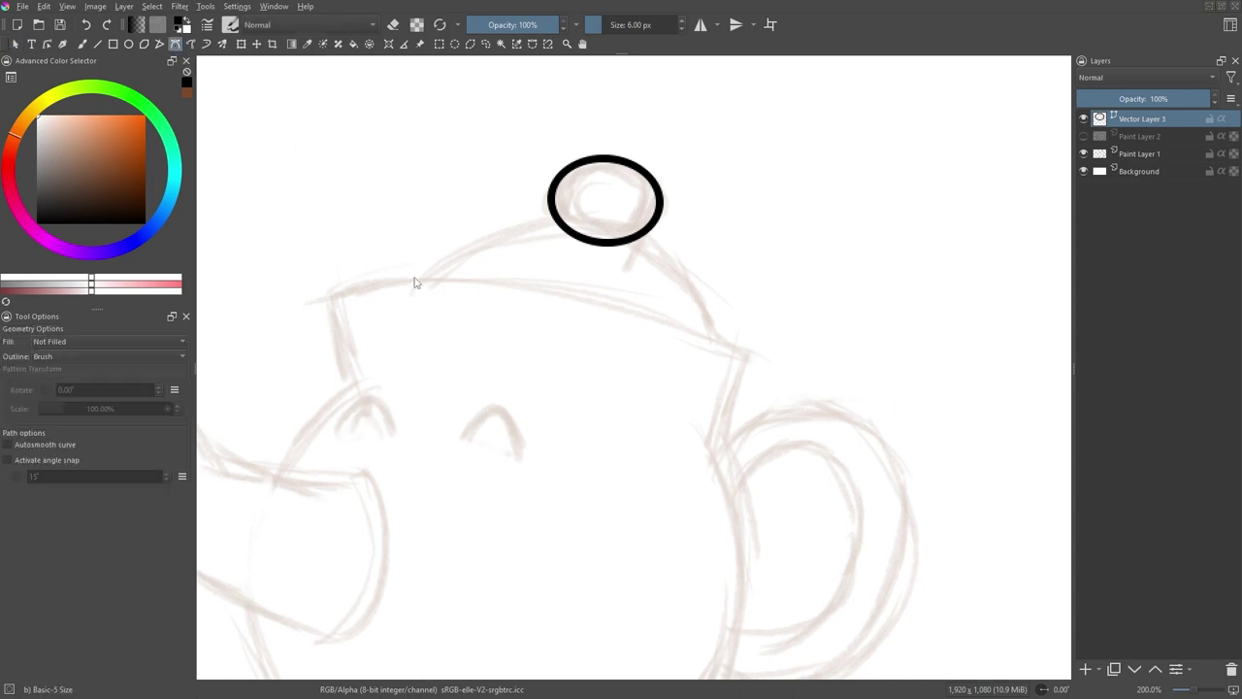
pyautogui.moveTo(606, 229); pyautogui.dragTo(710, 258)
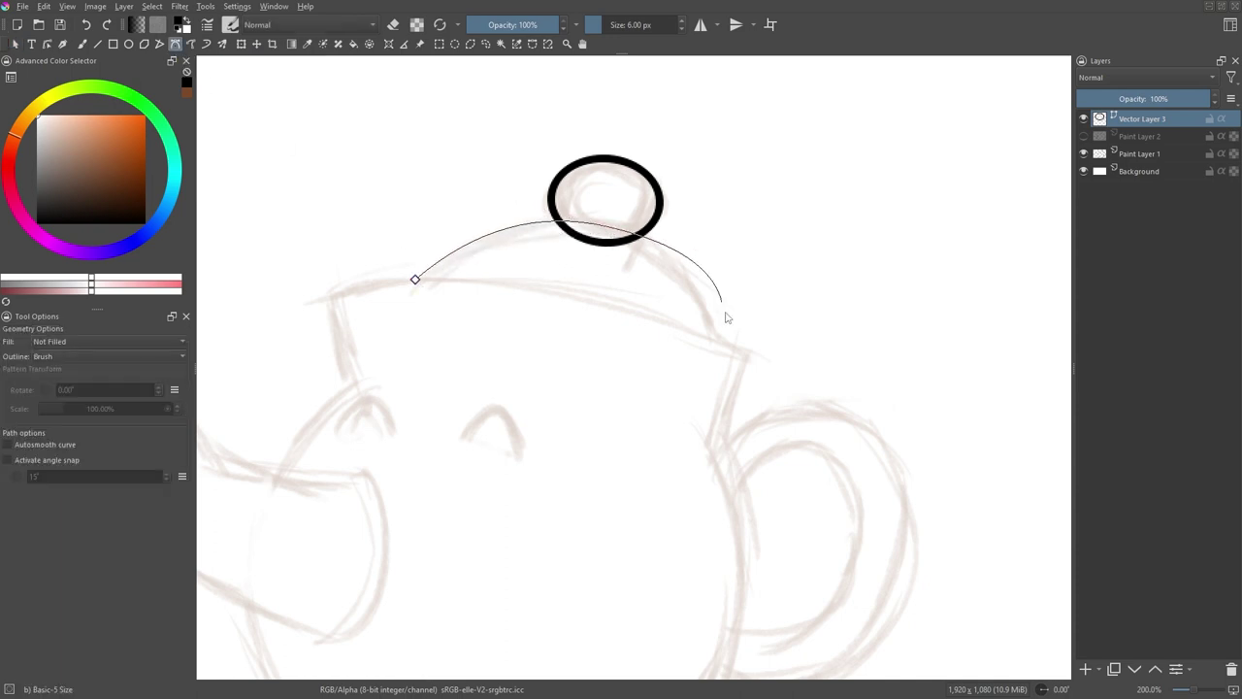
pyautogui.click(720, 371)
pyautogui.press('Return')
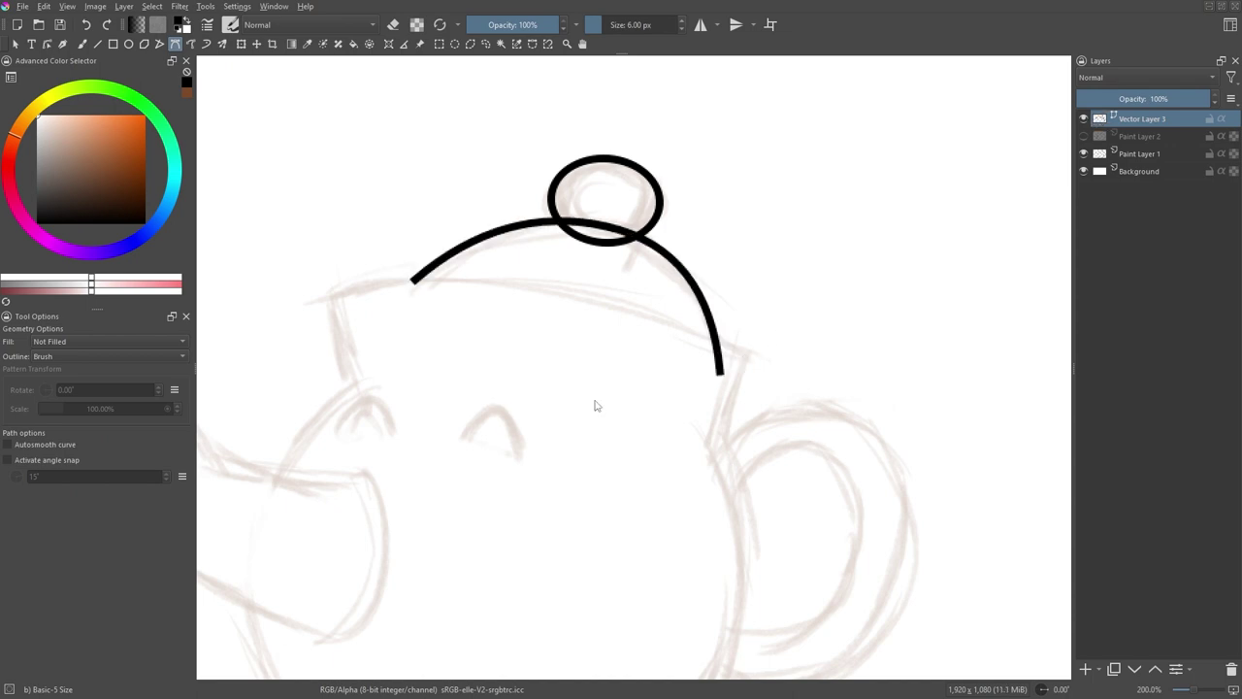
# Step: Trace the body's left side, upper rim and right side as one Bezier stroke
pyautogui.click(352, 387)
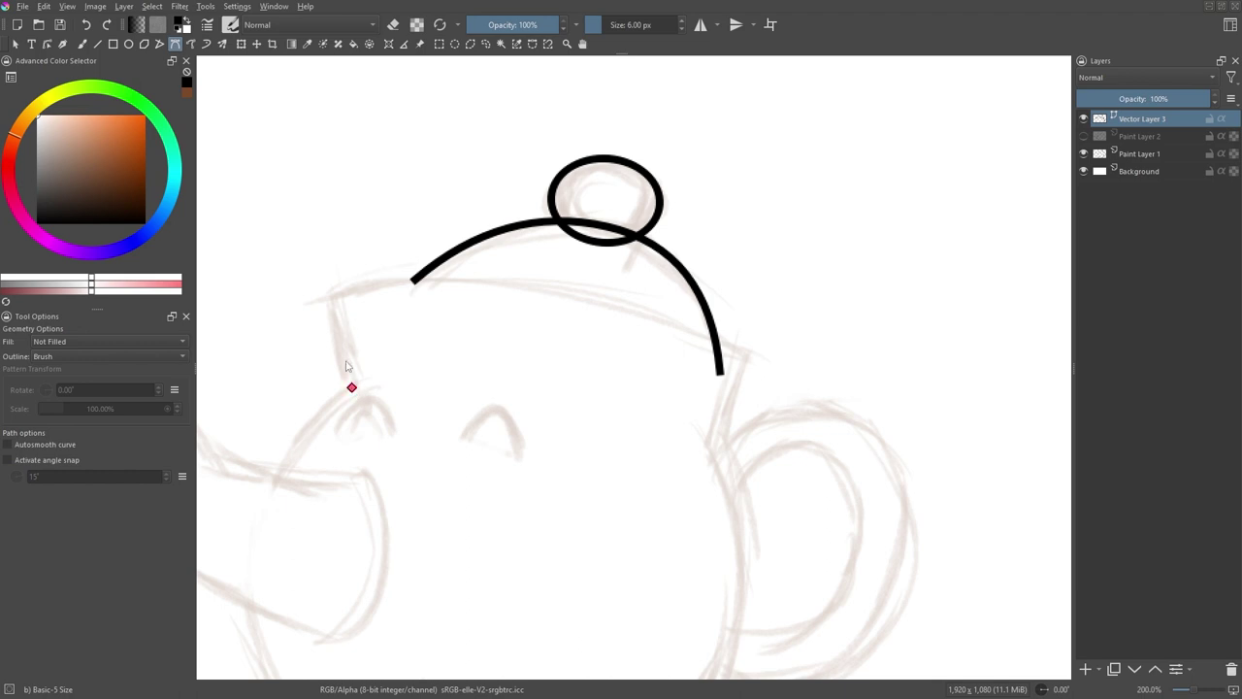
pyautogui.click(330, 294)
pyautogui.moveTo(566, 292); pyautogui.dragTo(702, 326)
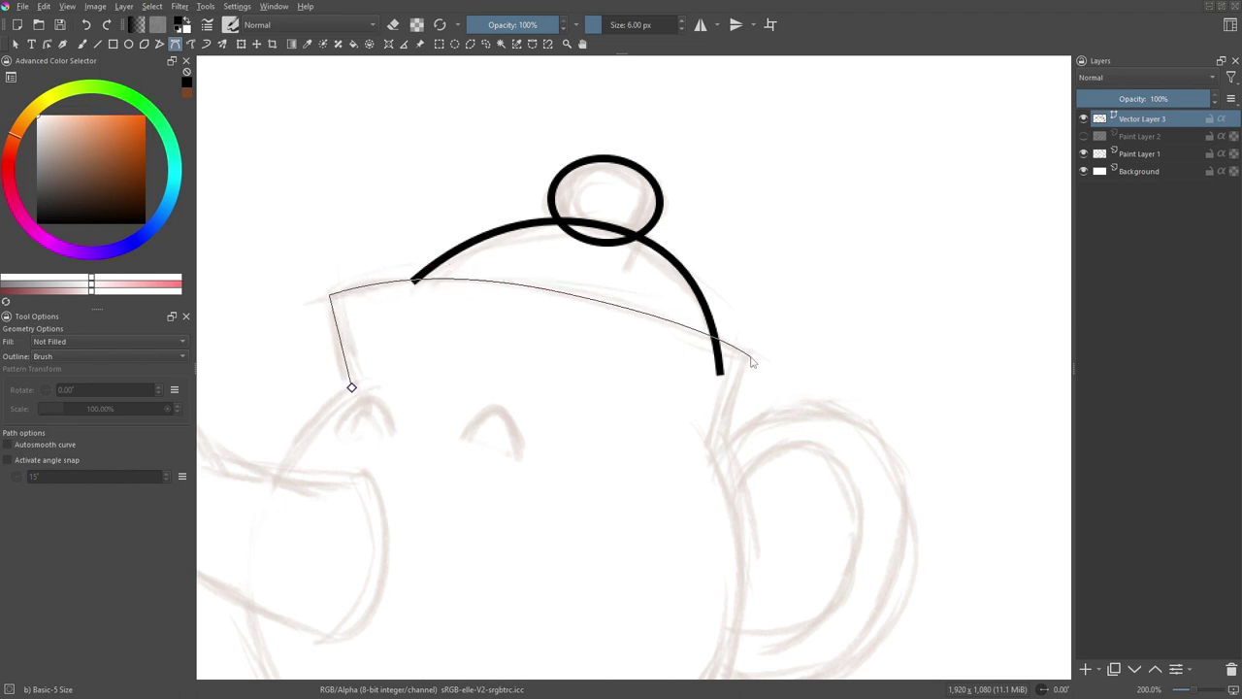
pyautogui.click(721, 441)
pyautogui.moveTo(743, 602); pyautogui.dragTo(733, 655)
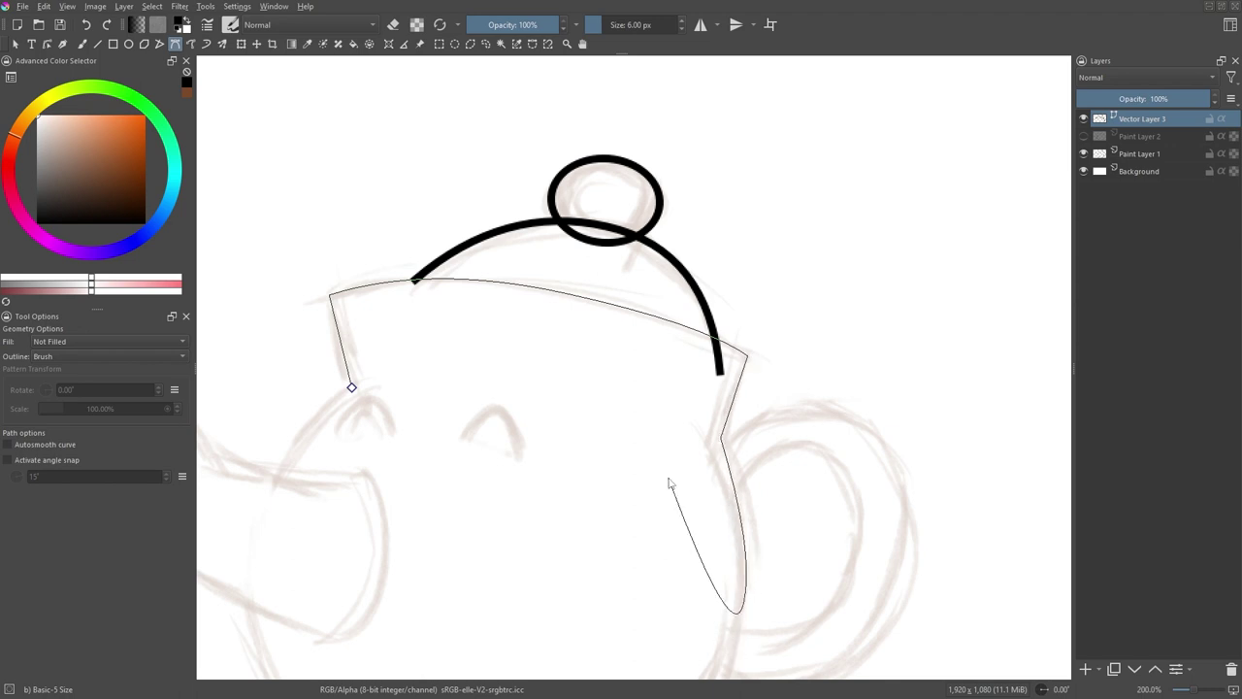
pyautogui.press('Return')
# Step: Draw the teapot's two arched eyes as separate Bezier strokes
pyautogui.click(348, 431)
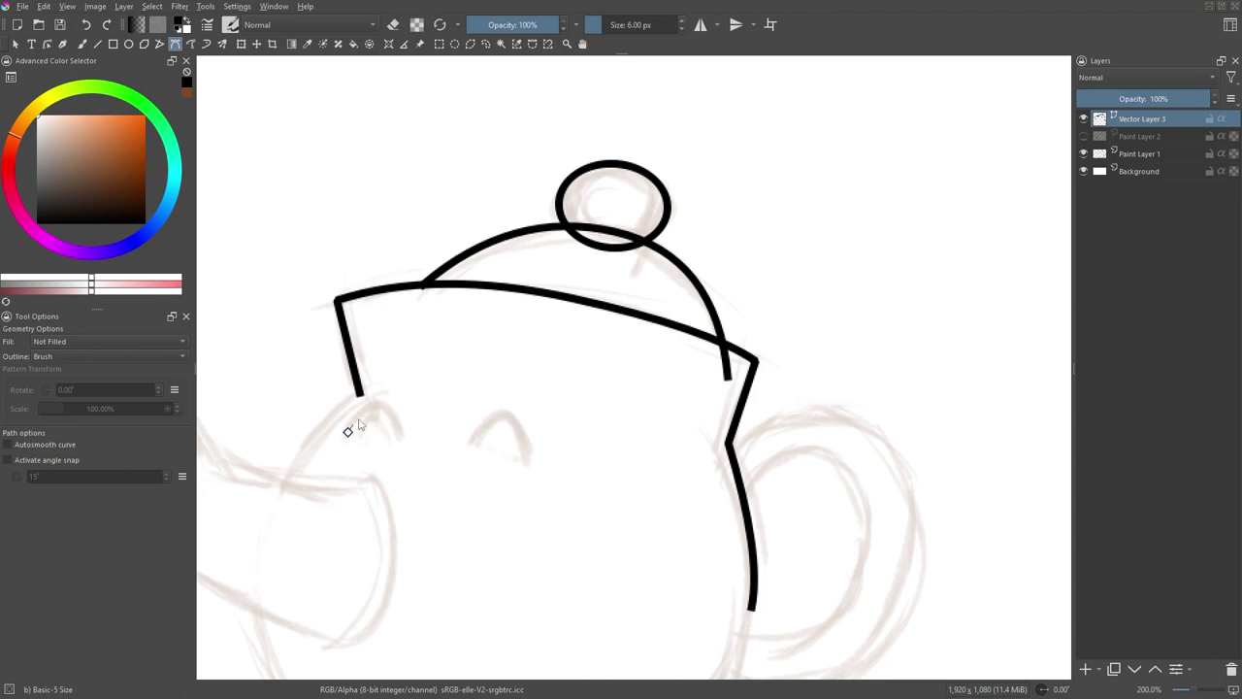
pyautogui.moveTo(357, 403); pyautogui.dragTo(398, 410)
pyautogui.click(397, 437)
pyautogui.press('Return')
pyautogui.click(471, 444)
pyautogui.click(530, 424)
pyautogui.click(525, 466)
pyautogui.press('Return')
# Step: Select the second eye arch, then zoom and pan to where the knob overlaps the lid line
pyautogui.press('e')
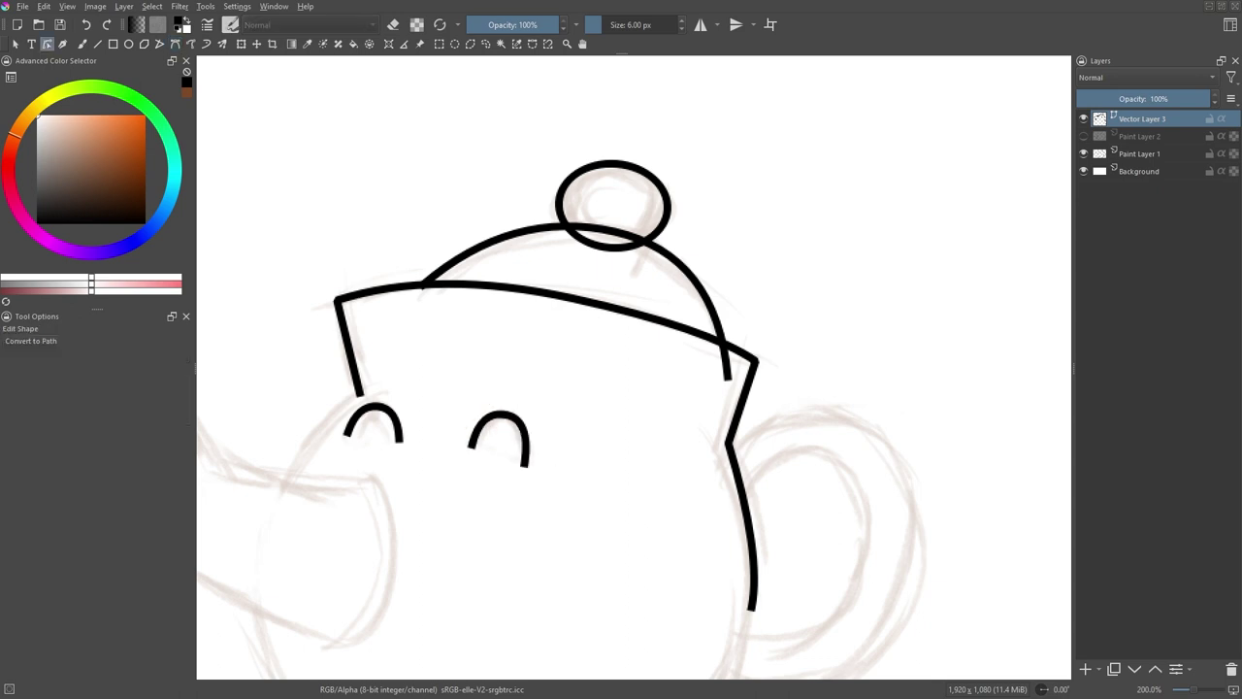
pyautogui.click(527, 420)
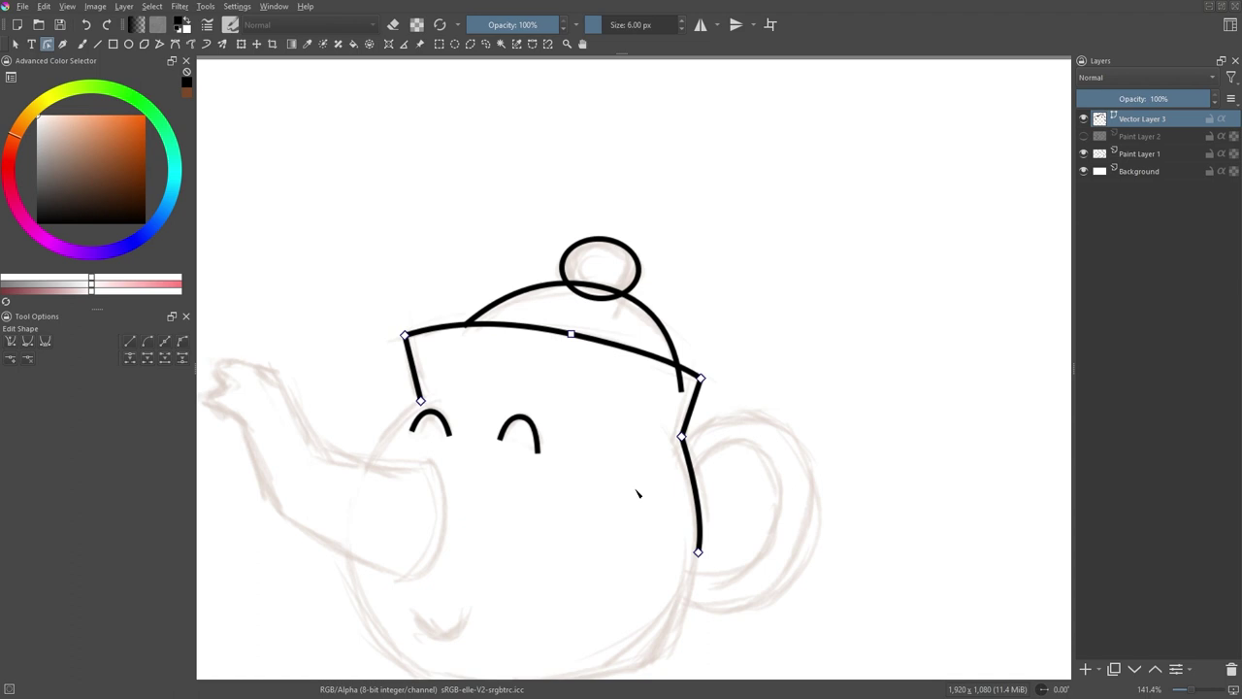
pyautogui.scroll(4, 600, 313)
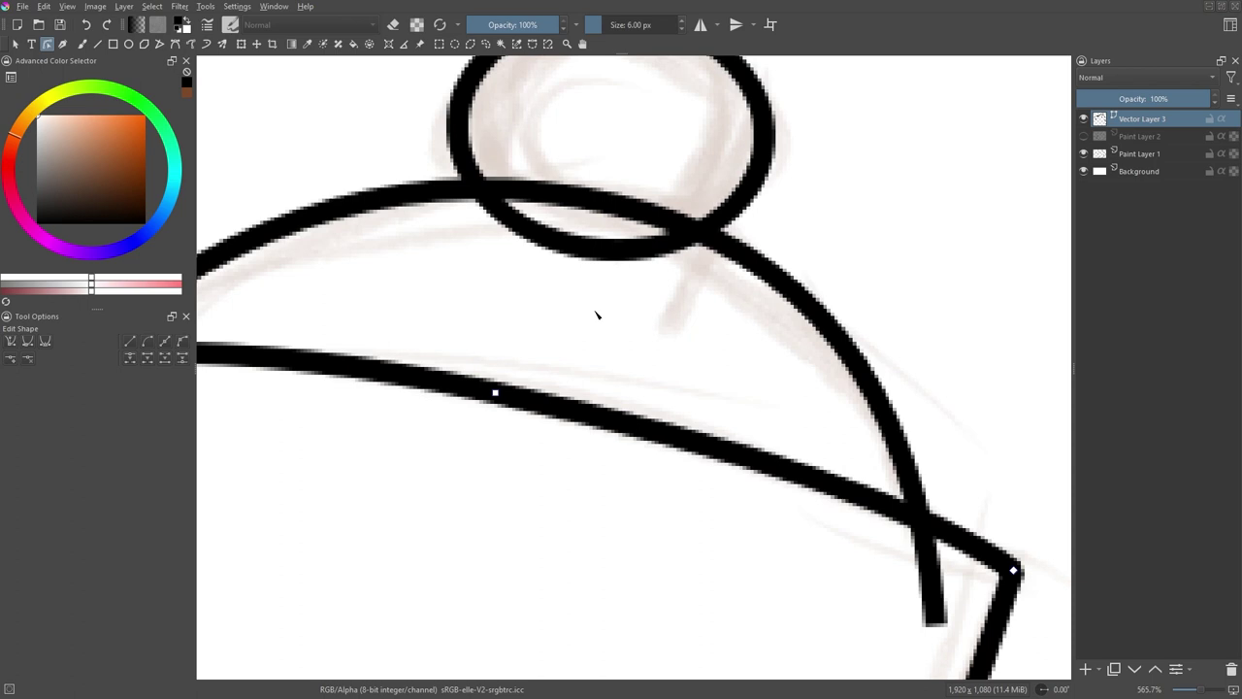
pyautogui.moveTo(577, 307); pyautogui.dragTo(571, 432)
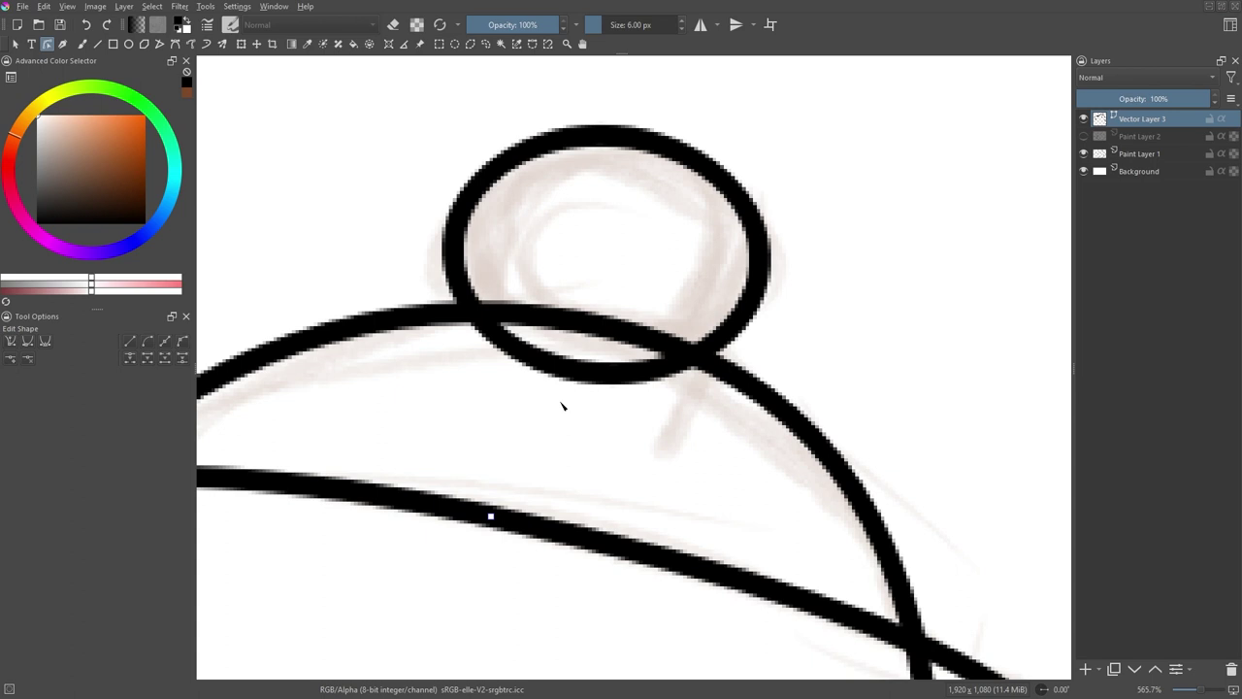
# Step: Set the Bezier Curve tool to Background Color fill with No Outline
pyautogui.click(175, 44)
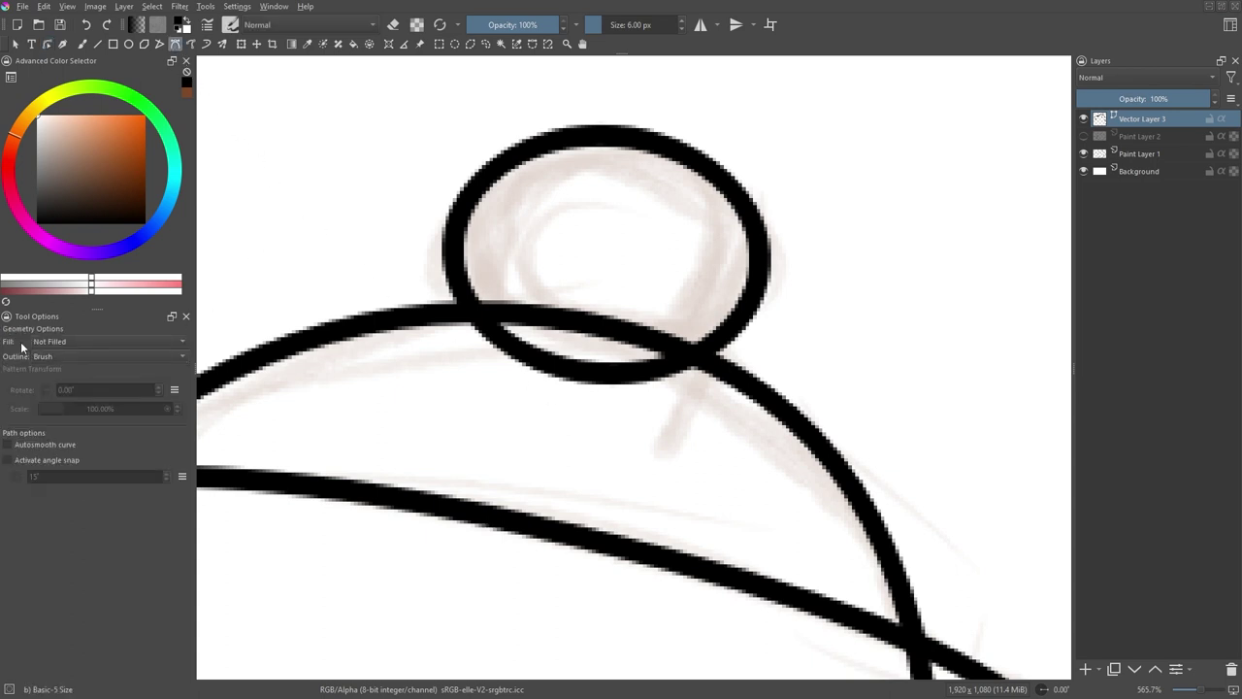
pyautogui.click(55, 340)
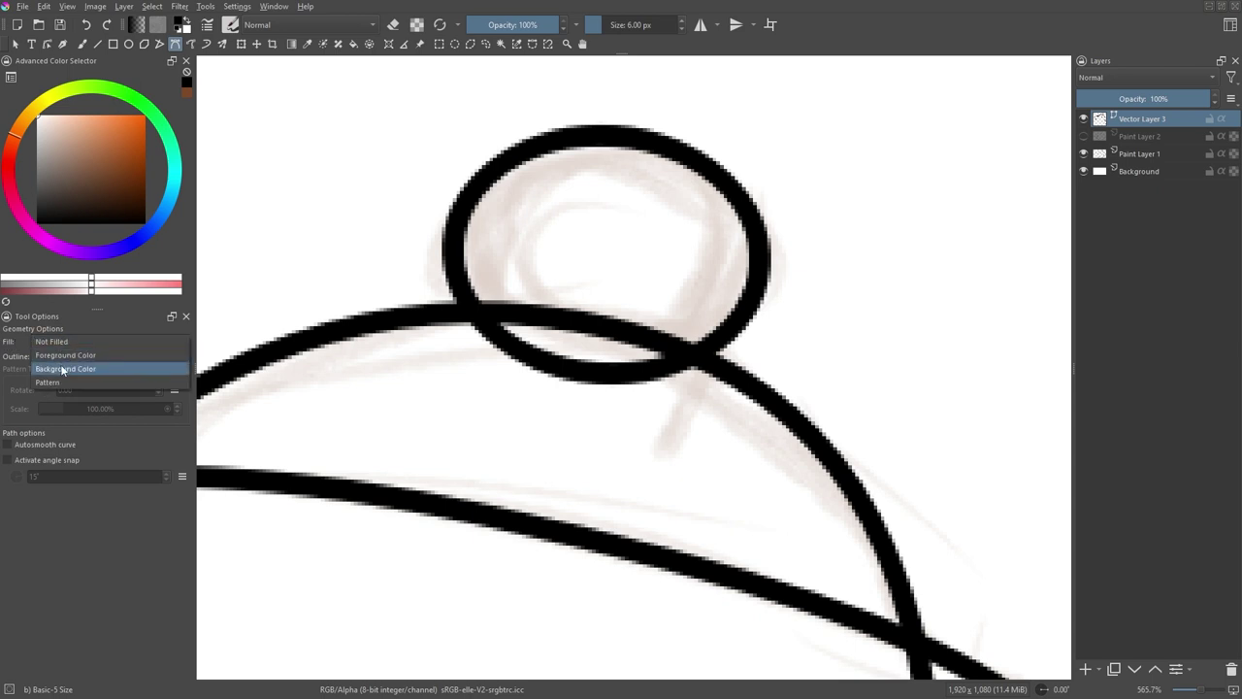
pyautogui.click(60, 364)
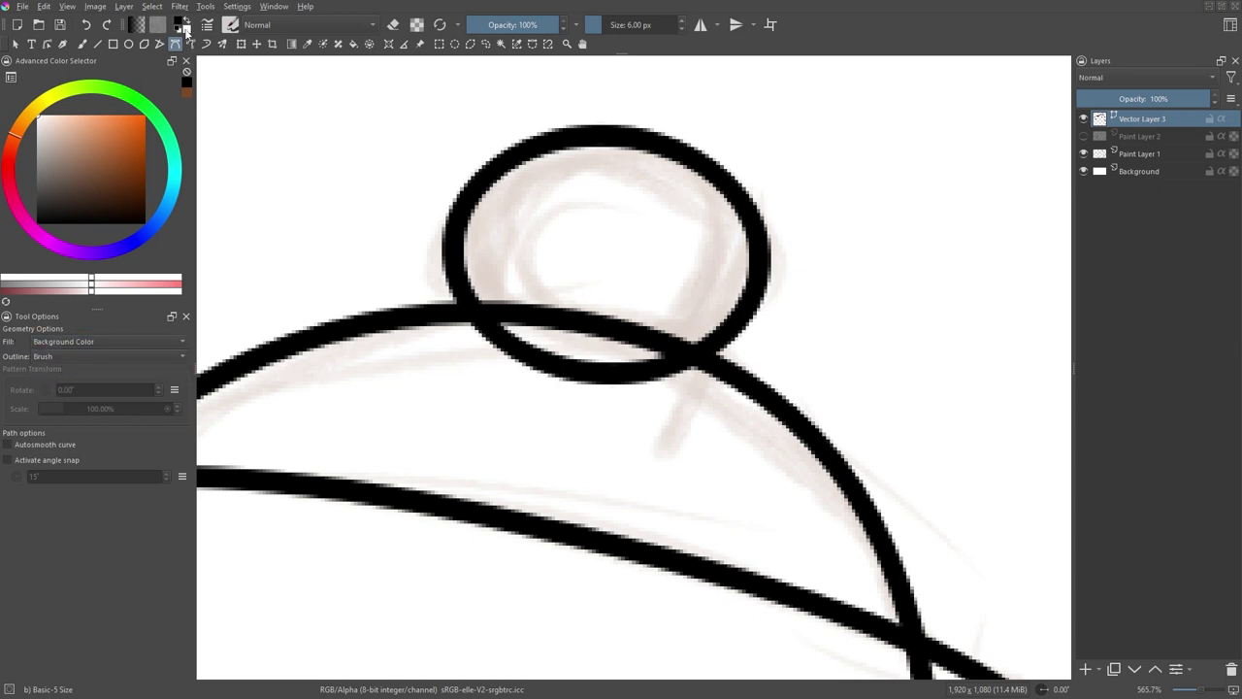
pyautogui.click(38, 356)
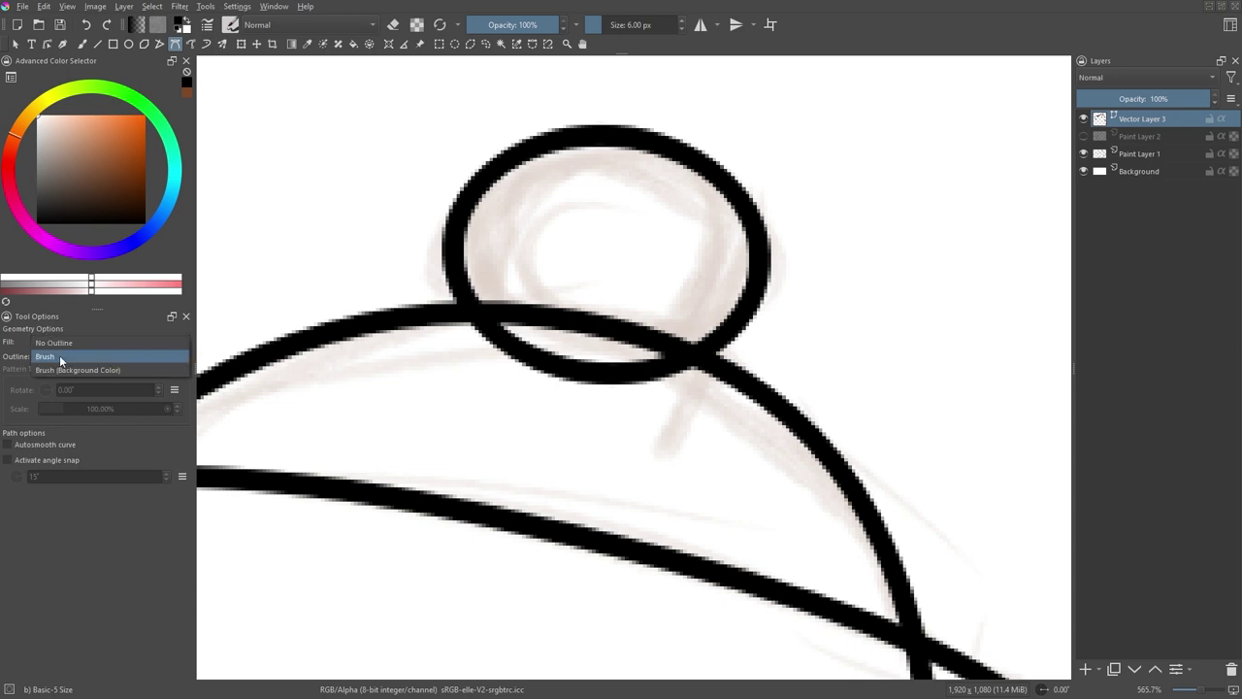
pyautogui.click(63, 346)
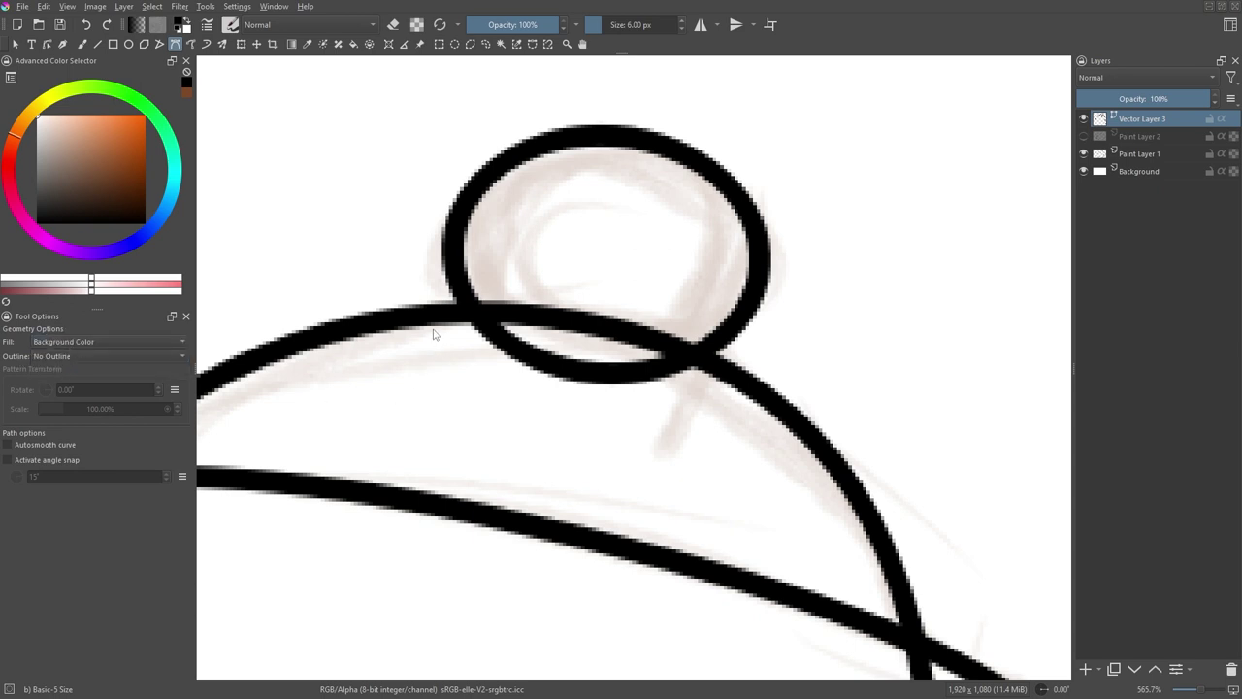
# Step: Draw a closed white shape covering the lid line inside the knob
pyautogui.moveTo(431, 327); pyautogui.dragTo(602, 333)
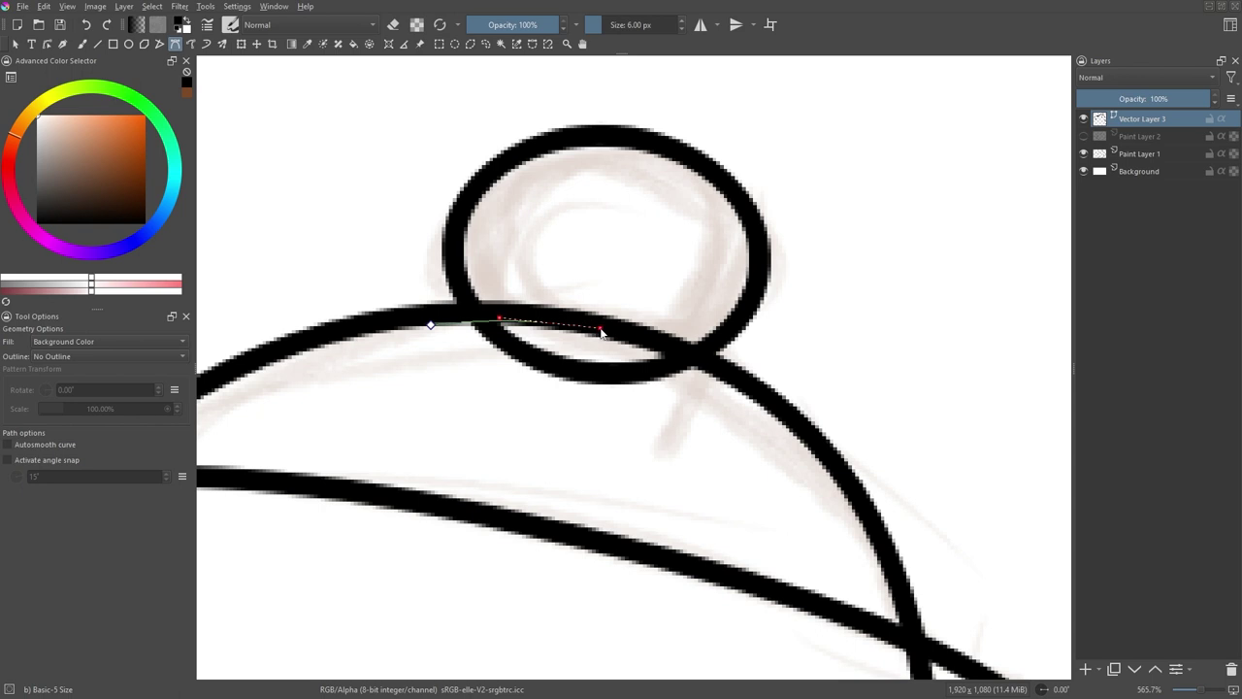
pyautogui.click(485, 304)
pyautogui.click(488, 273)
pyautogui.click(614, 274)
pyautogui.click(695, 303)
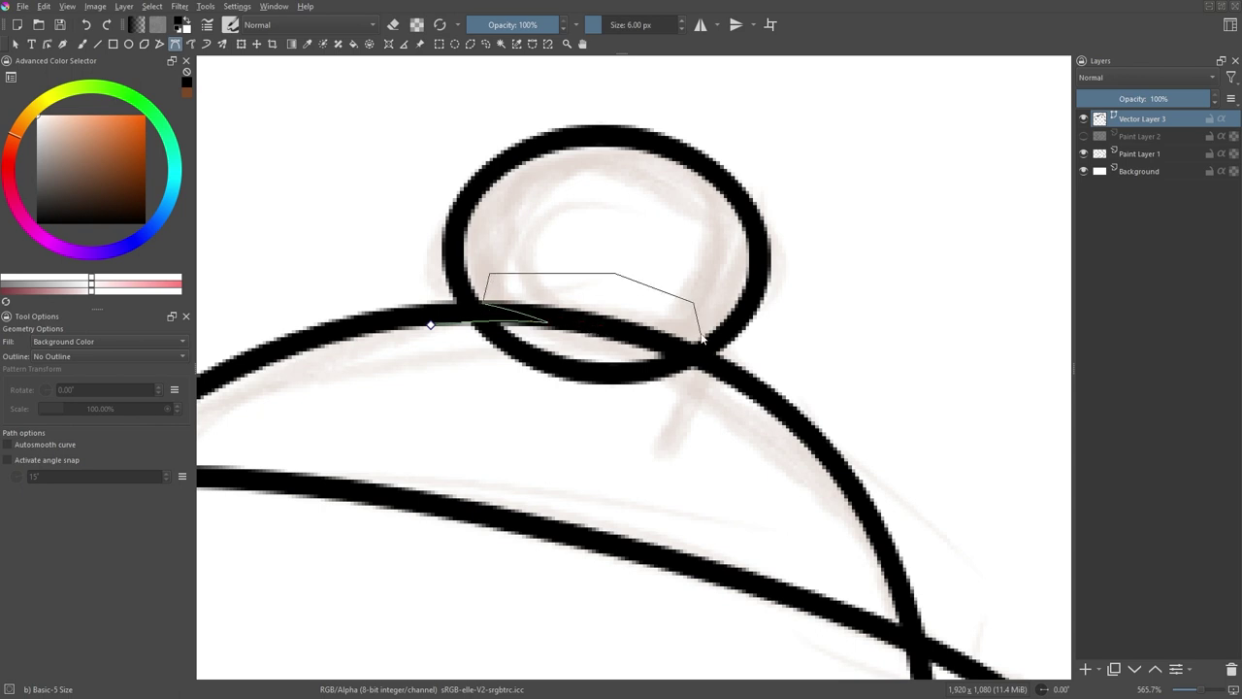
pyautogui.moveTo(669, 337)
pyautogui.mouseDown()
pyautogui.moveTo(596, 336)
pyautogui.moveTo(655, 352)
pyautogui.mouseUp()
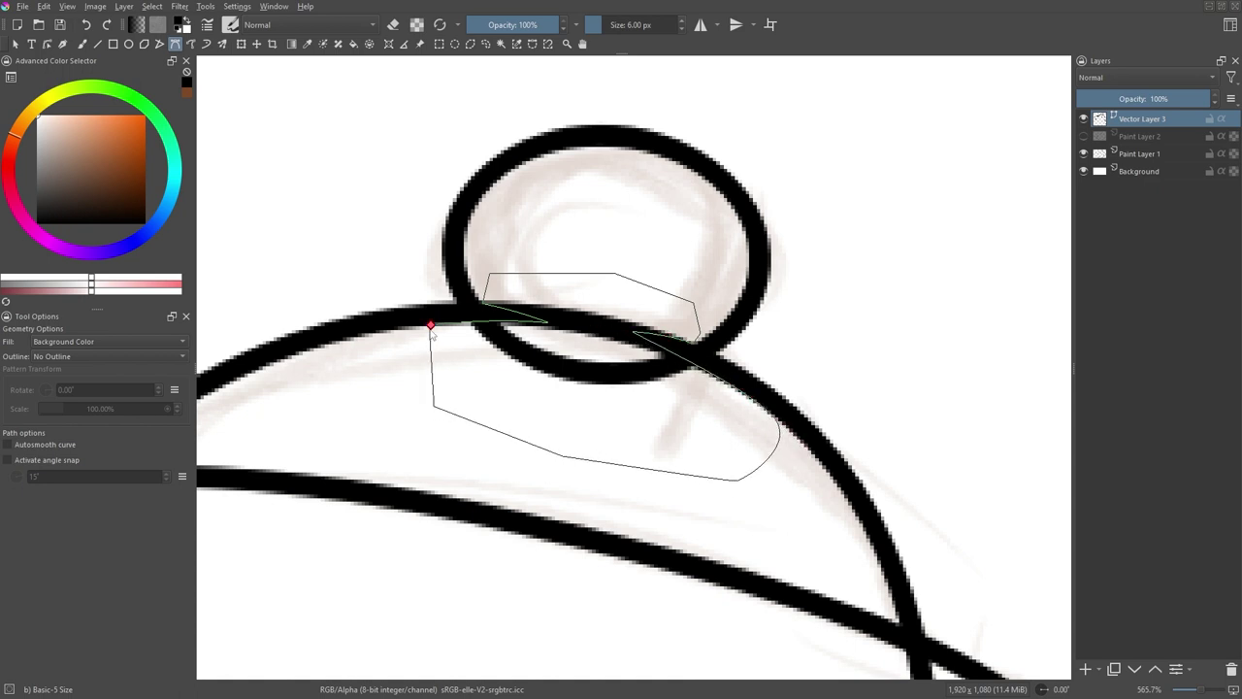
pyautogui.click(431, 326)
# Step: Cover the dome's overhanging end with a closed white borderless shape along the brim's underside
pyautogui.moveTo(499, 385)
pyautogui.scroll(-4, 499, 385)
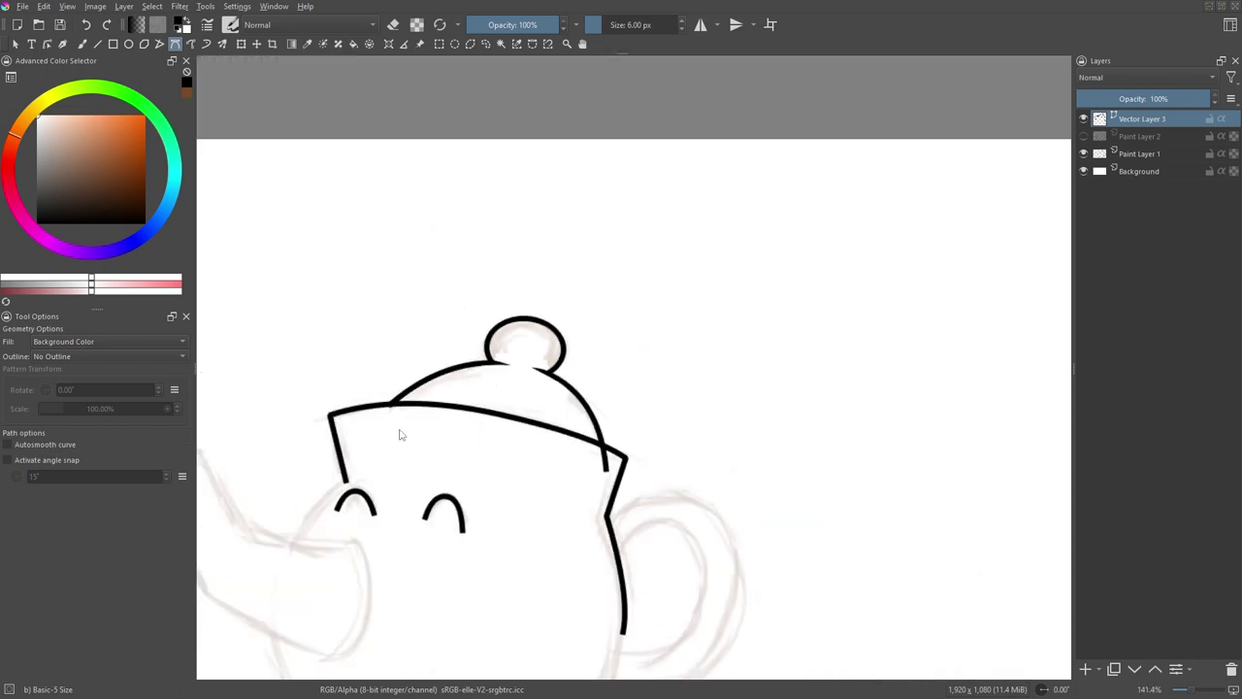
pyautogui.scroll(1, 396, 425)
pyautogui.scroll(2, 387, 419)
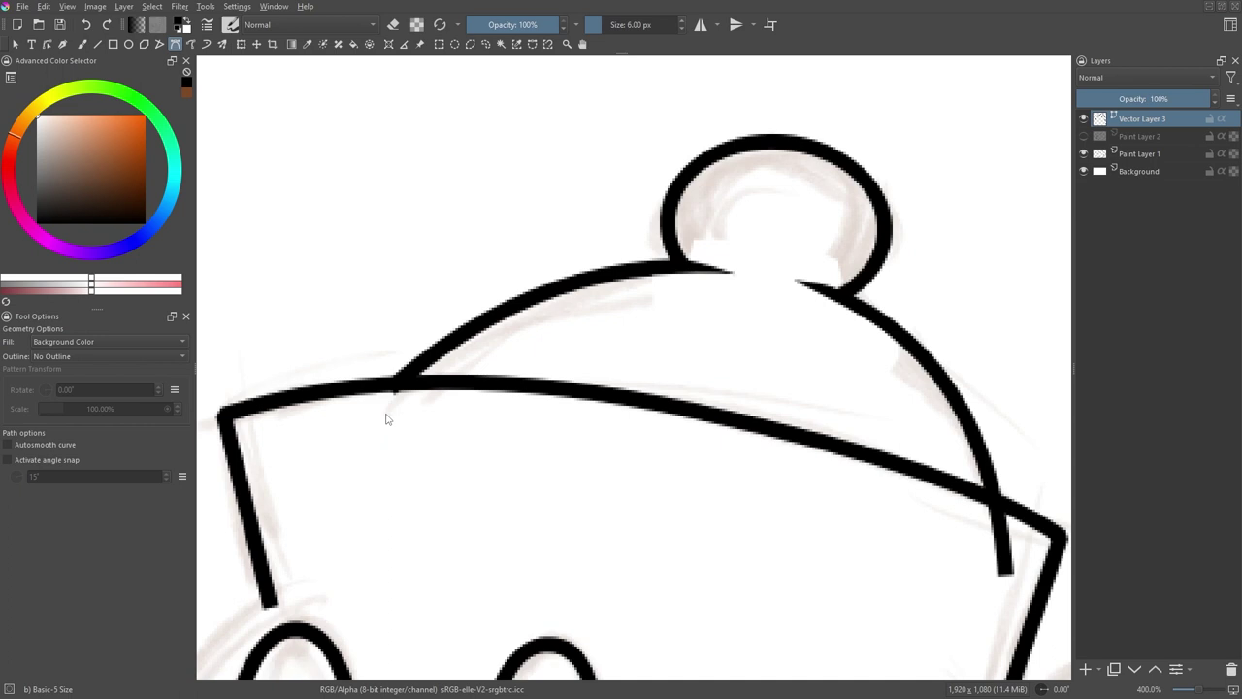
pyautogui.moveTo(317, 398); pyautogui.dragTo(762, 433)
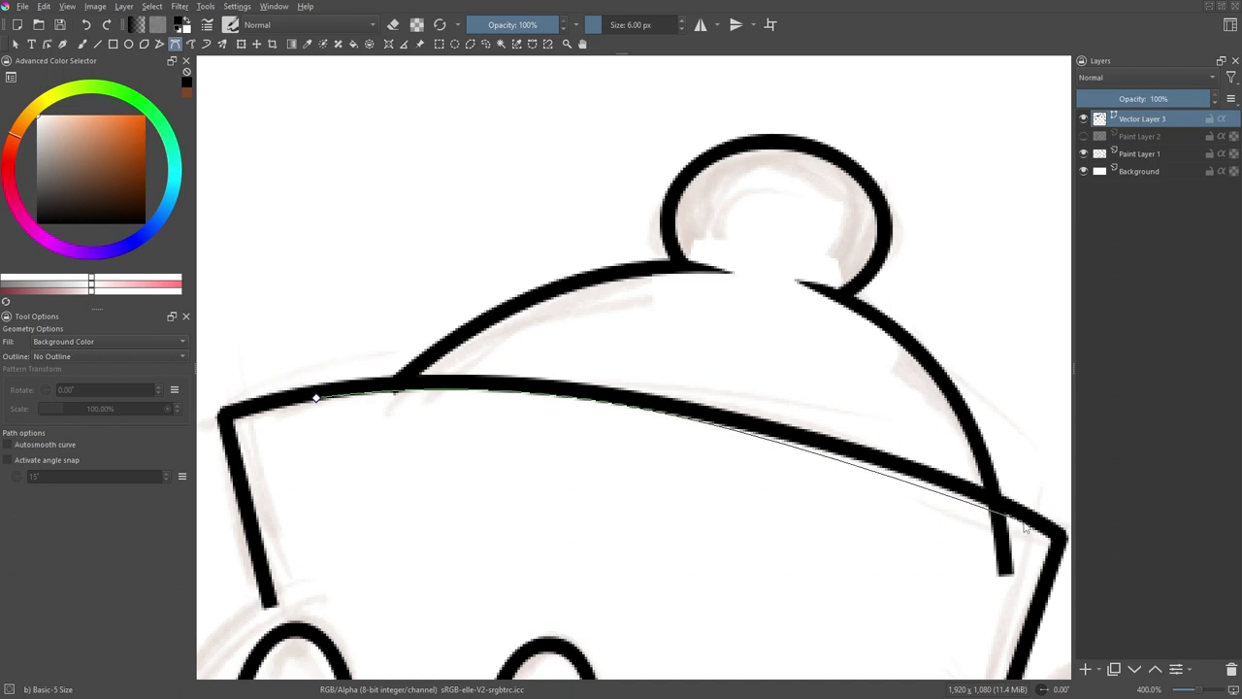
pyautogui.moveTo(1062, 534); pyautogui.dragTo(1042, 555)
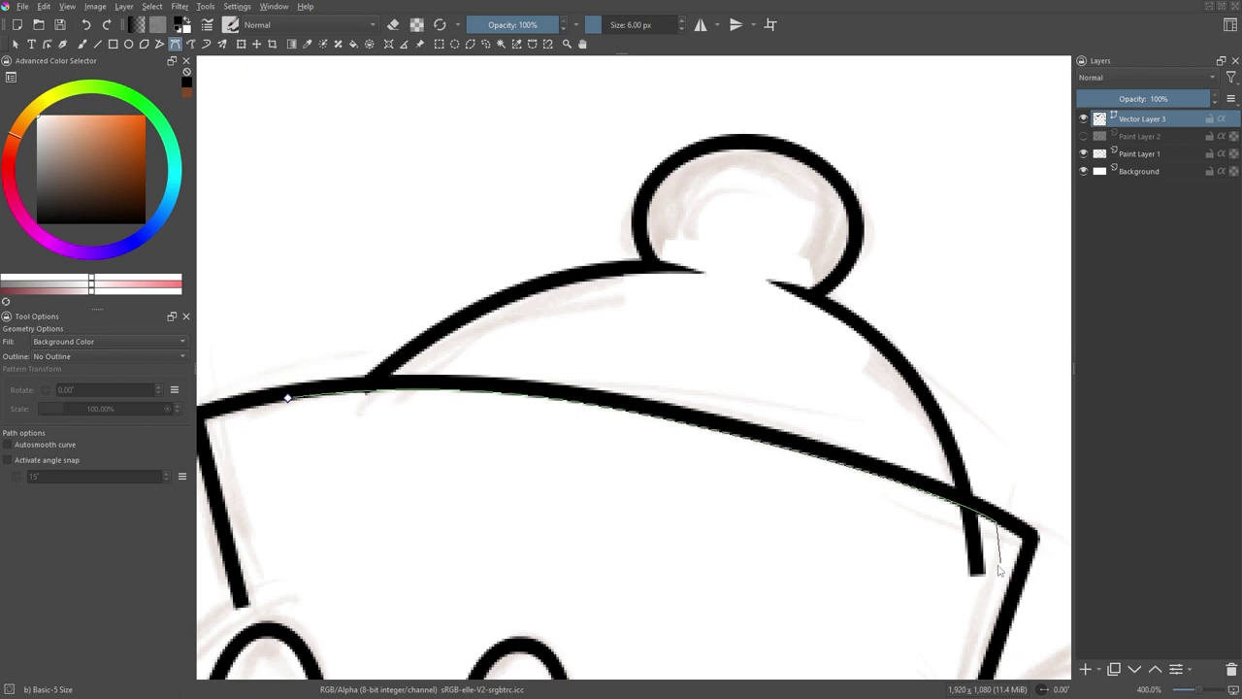
pyautogui.click(437, 525)
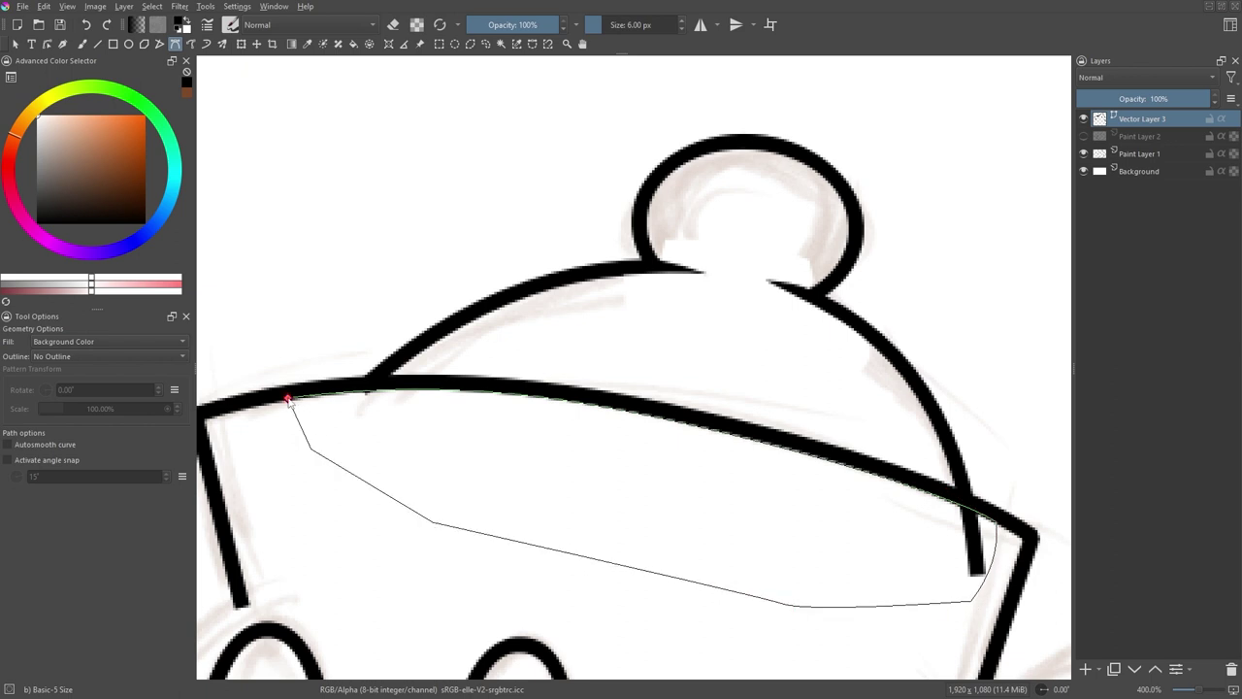
pyautogui.click(288, 398)
pyautogui.scroll(-1, 459, 486)
# Step: Trim both tips of the right eye arc with small white borderless shapes
pyautogui.scroll(-1, 459, 486)
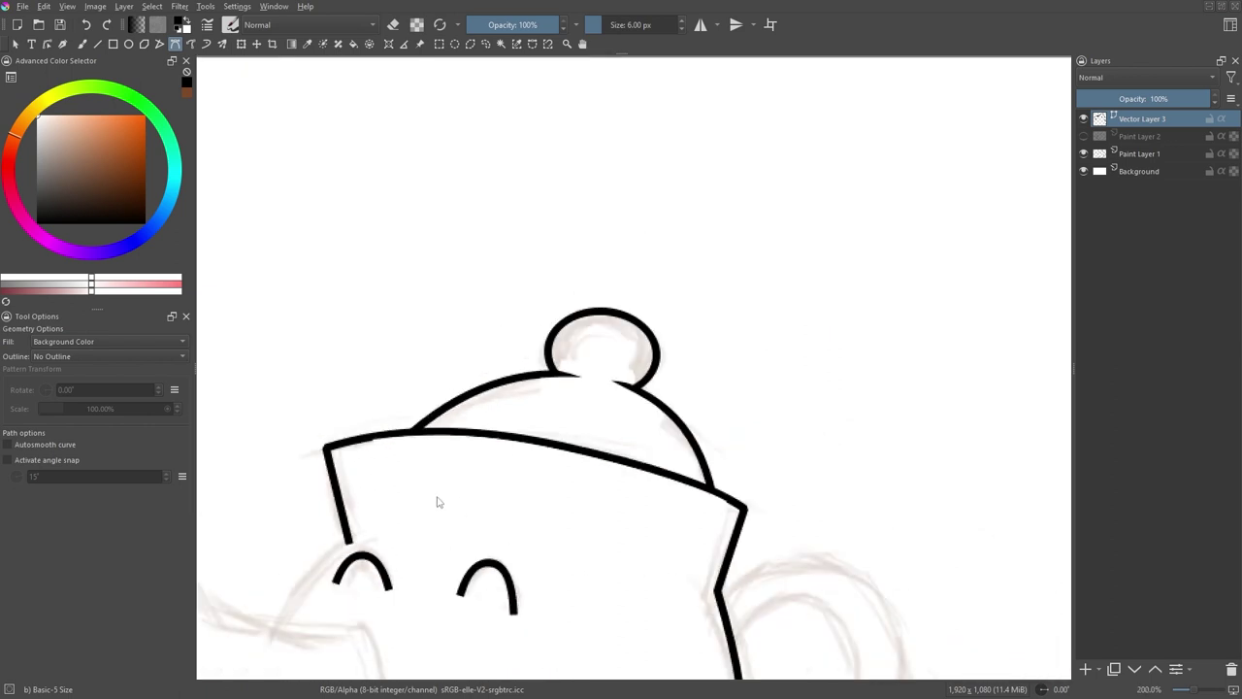
pyautogui.moveTo(413, 499)
pyautogui.mouseDown()
pyautogui.moveTo(418, 461)
pyautogui.moveTo(456, 393)
pyautogui.mouseUp()
pyautogui.scroll(3, 485, 452)
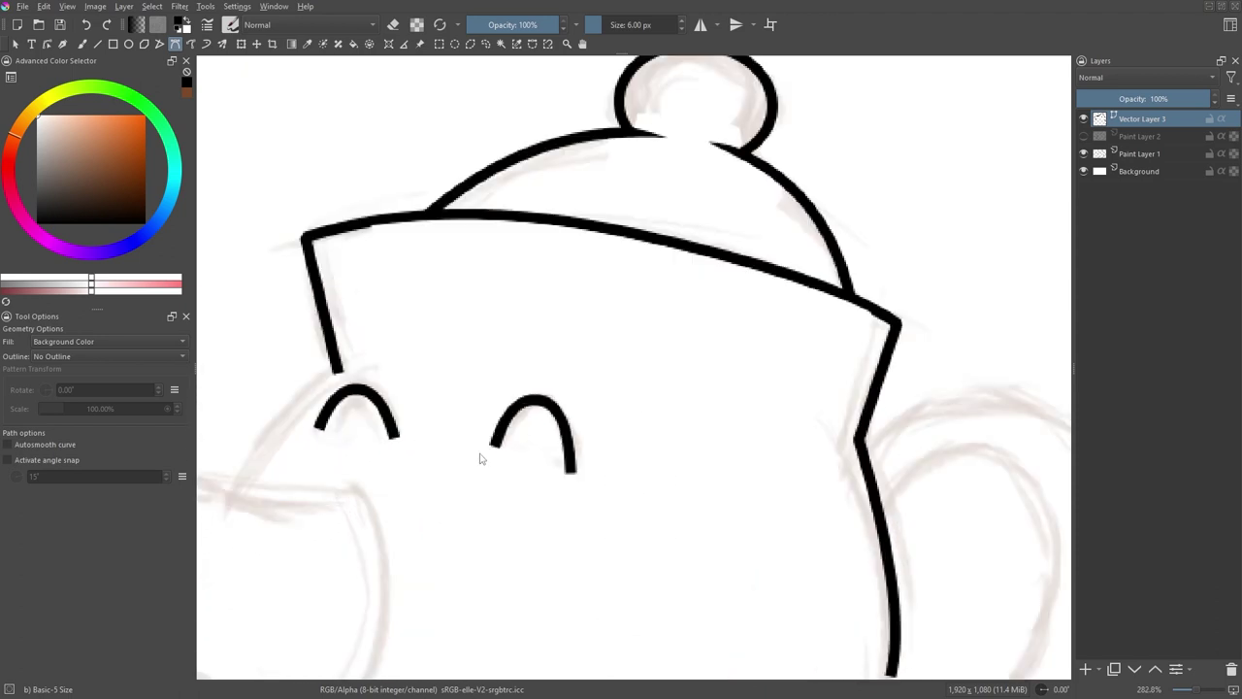
pyautogui.moveTo(496, 450); pyautogui.dragTo(529, 342)
pyautogui.click(498, 453)
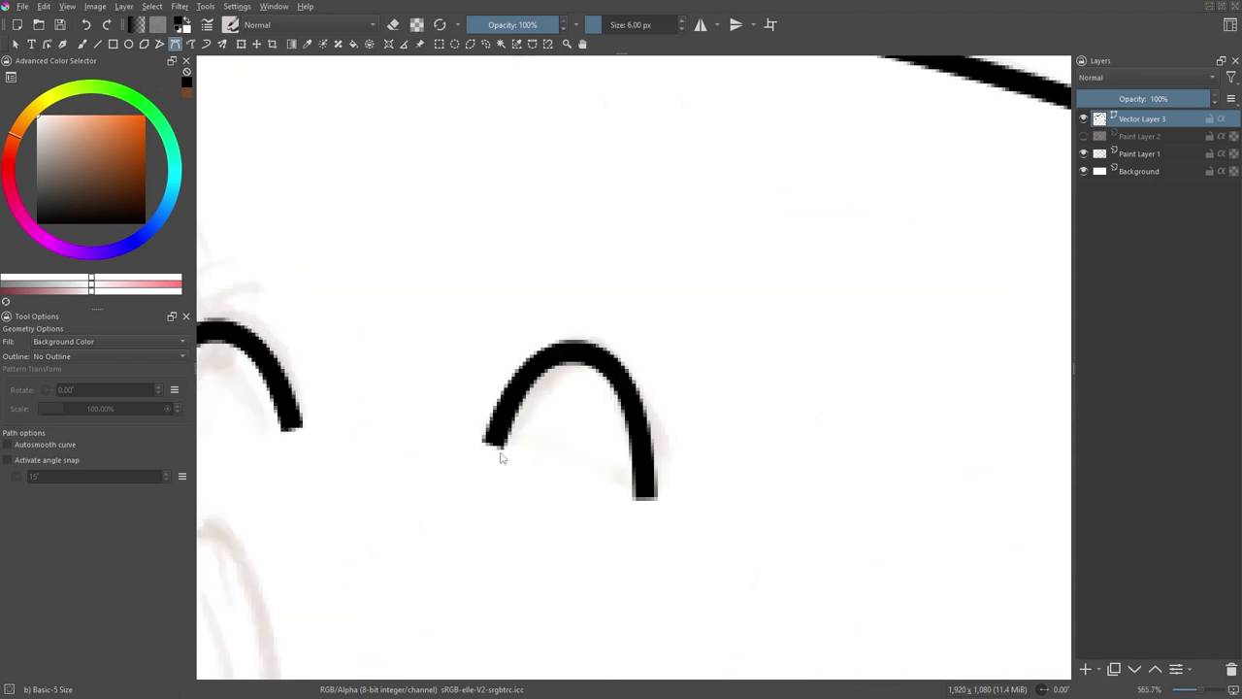
pyautogui.moveTo(634, 502); pyautogui.dragTo(636, 312)
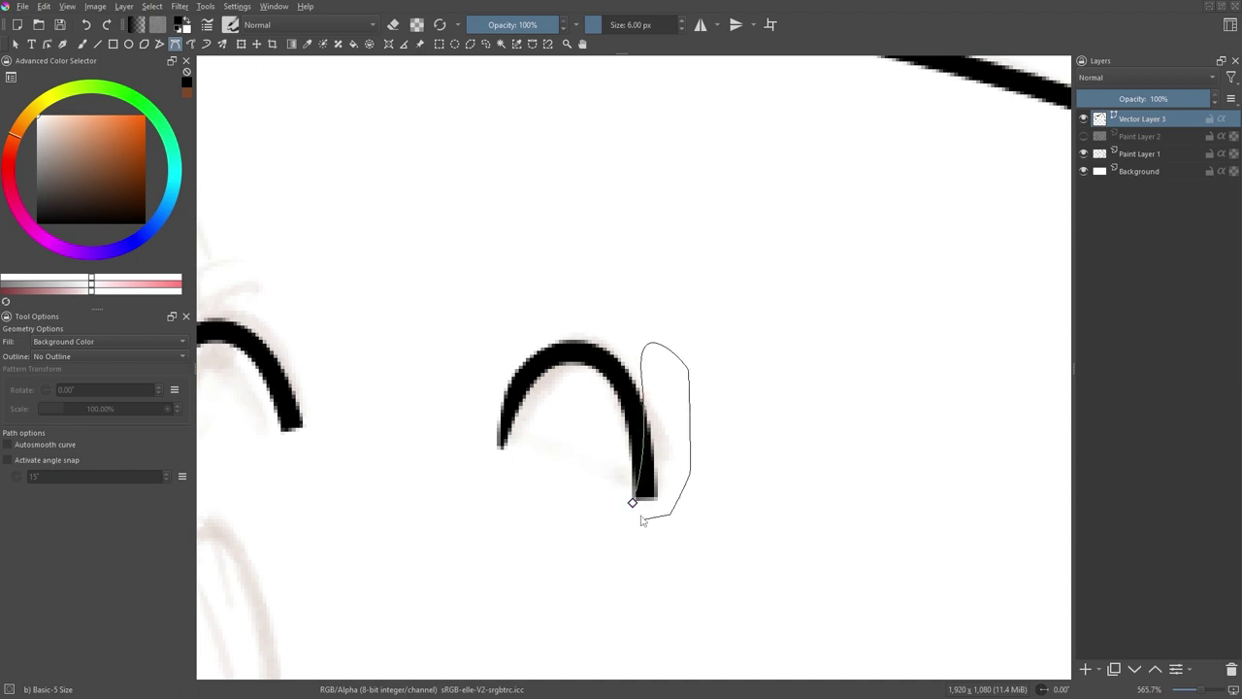
pyautogui.click(634, 503)
# Step: Trim both tips of the left eye arc with small white borderless shapes
pyautogui.scroll(-3, 393, 466)
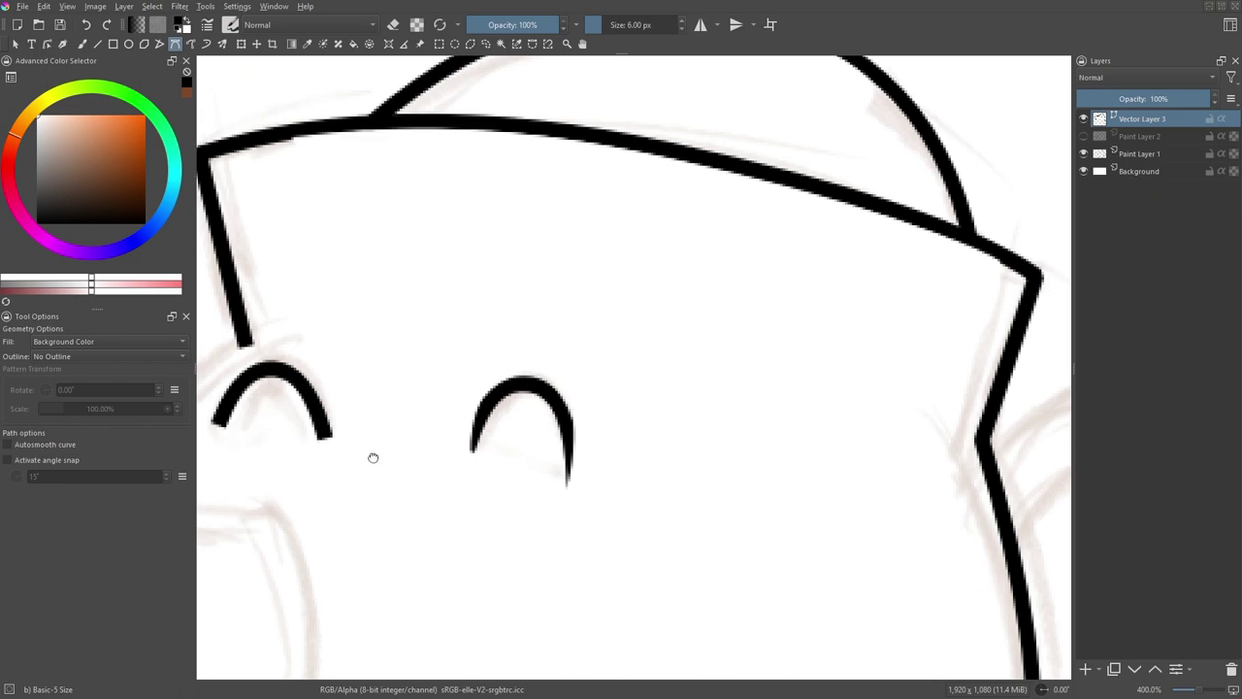
pyautogui.scroll(4, 389, 442)
pyautogui.moveTo(394, 414); pyautogui.dragTo(478, 264)
pyautogui.click(340, 439)
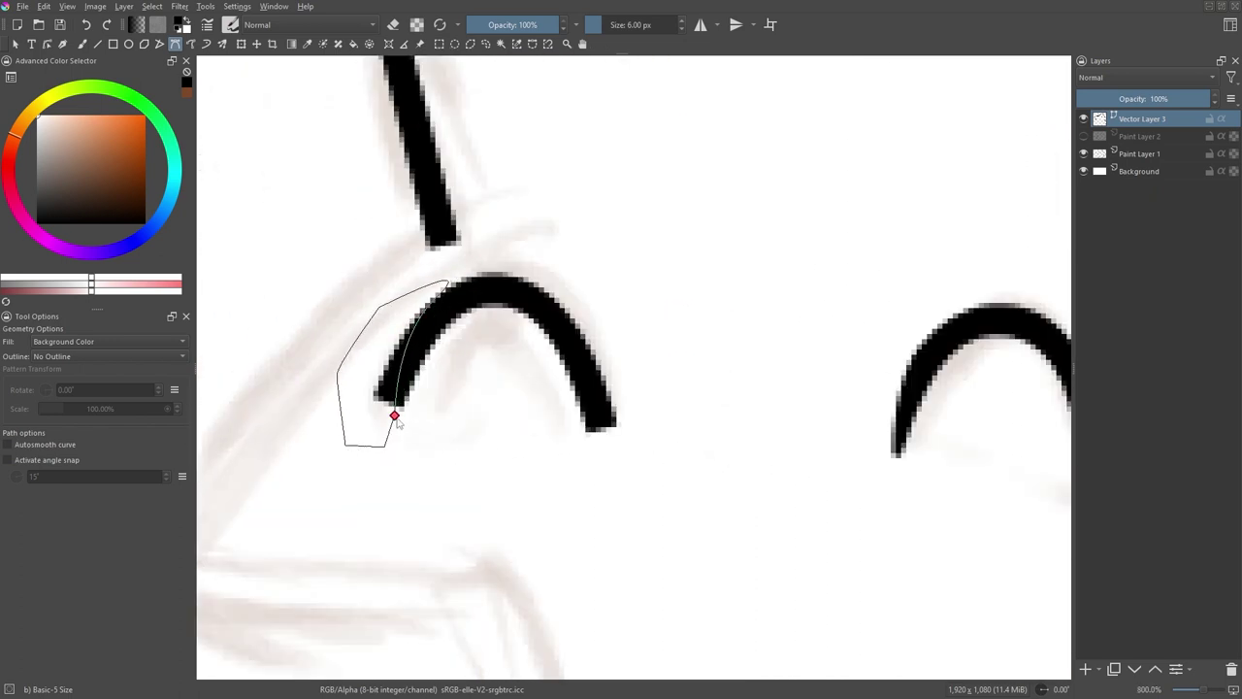
pyautogui.click(394, 415)
pyautogui.click(590, 438)
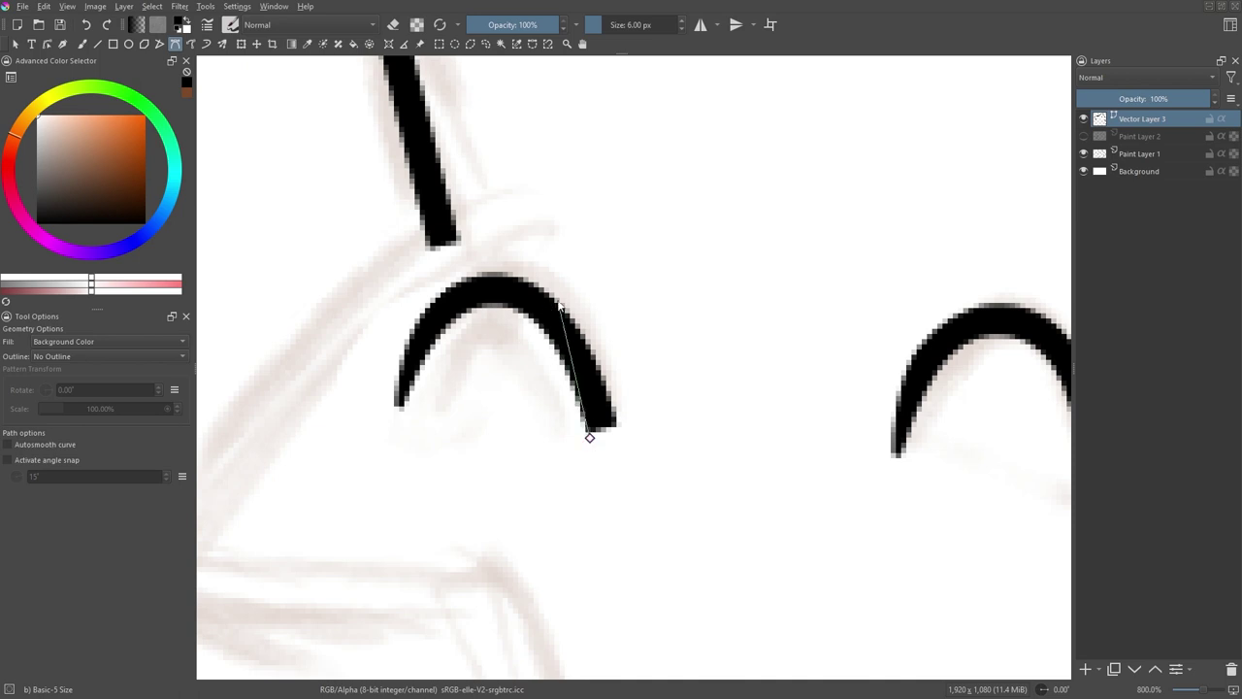
pyautogui.moveTo(558, 300); pyautogui.dragTo(522, 267)
pyautogui.click(685, 407)
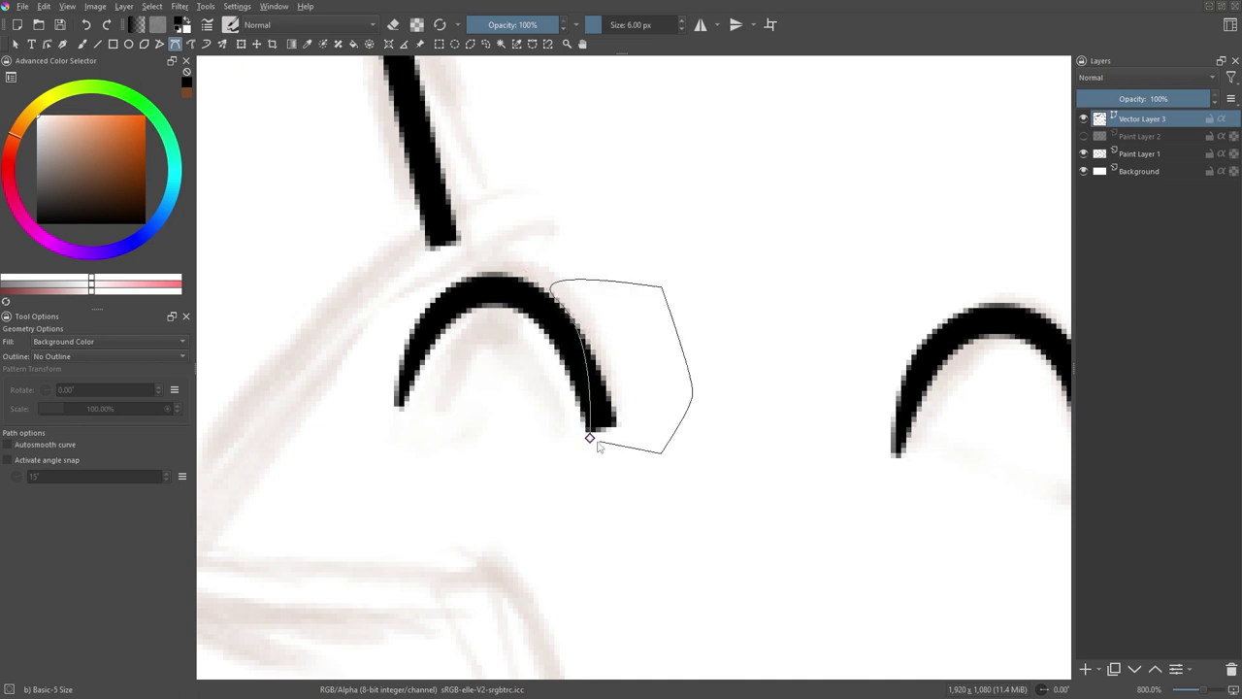
pyautogui.click(590, 437)
pyautogui.scroll(-1, 531, 444)
# Step: Set new vector shapes to fill with the foreground colour
pyautogui.scroll(-4, 531, 444)
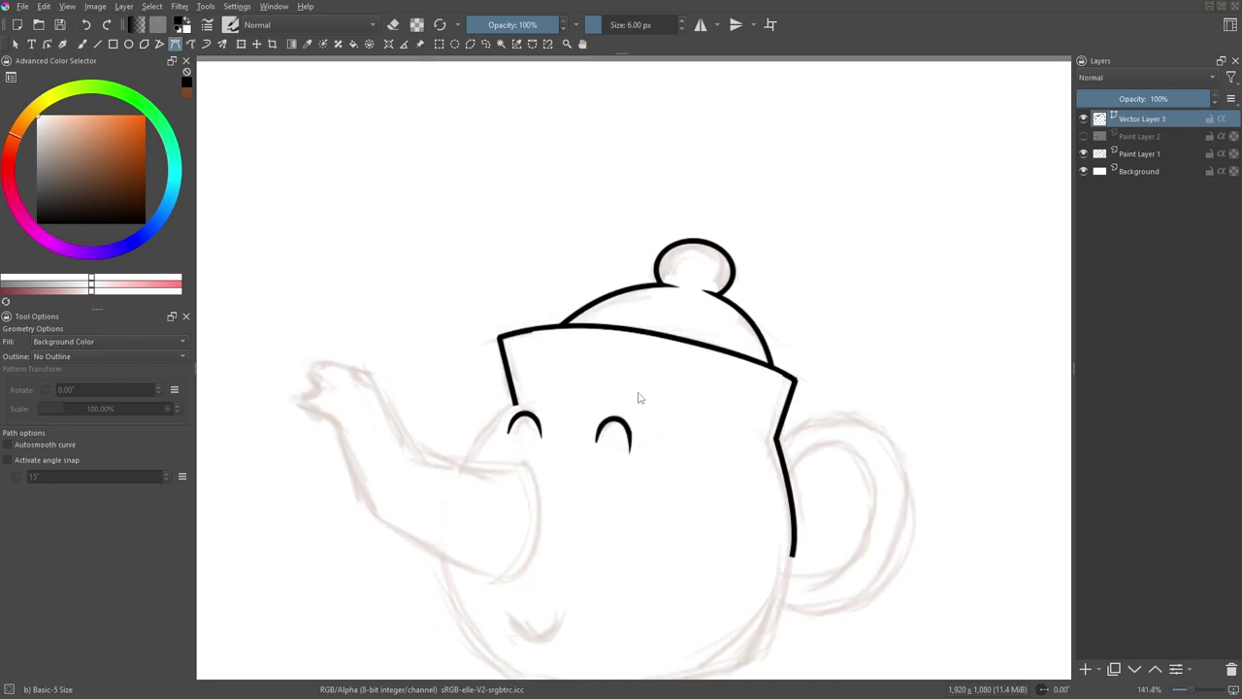
pyautogui.scroll(4, 456, 355)
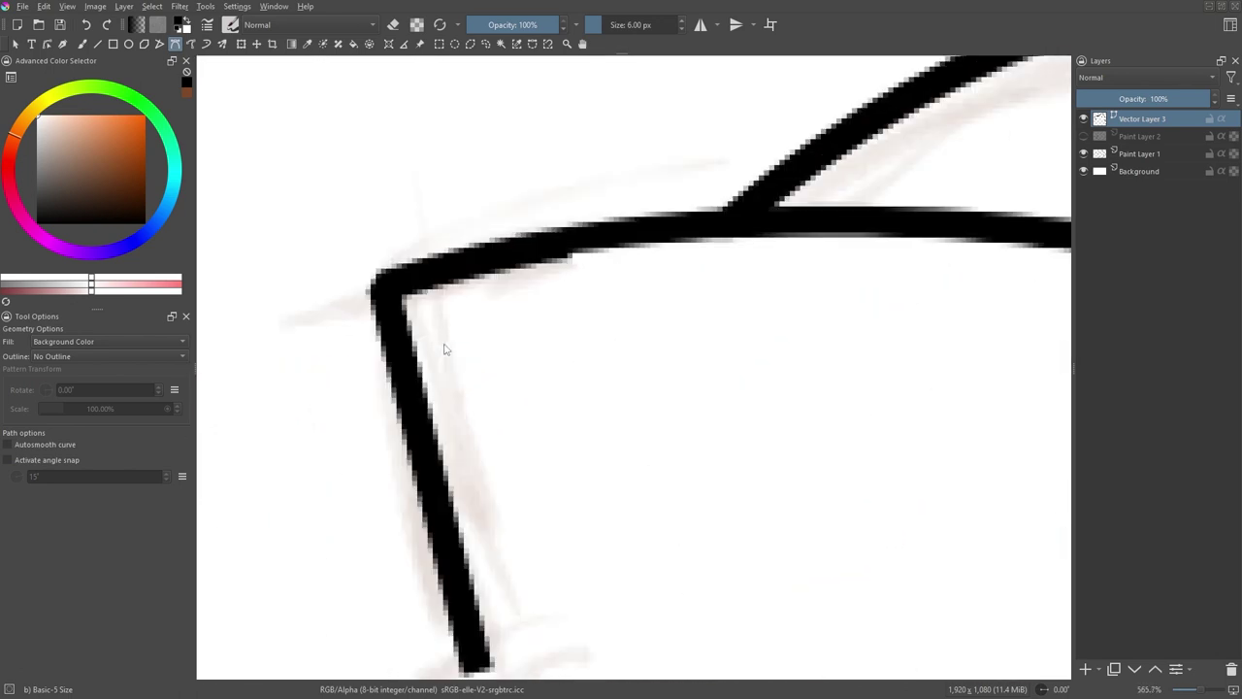
pyautogui.scroll(-1, 456, 357)
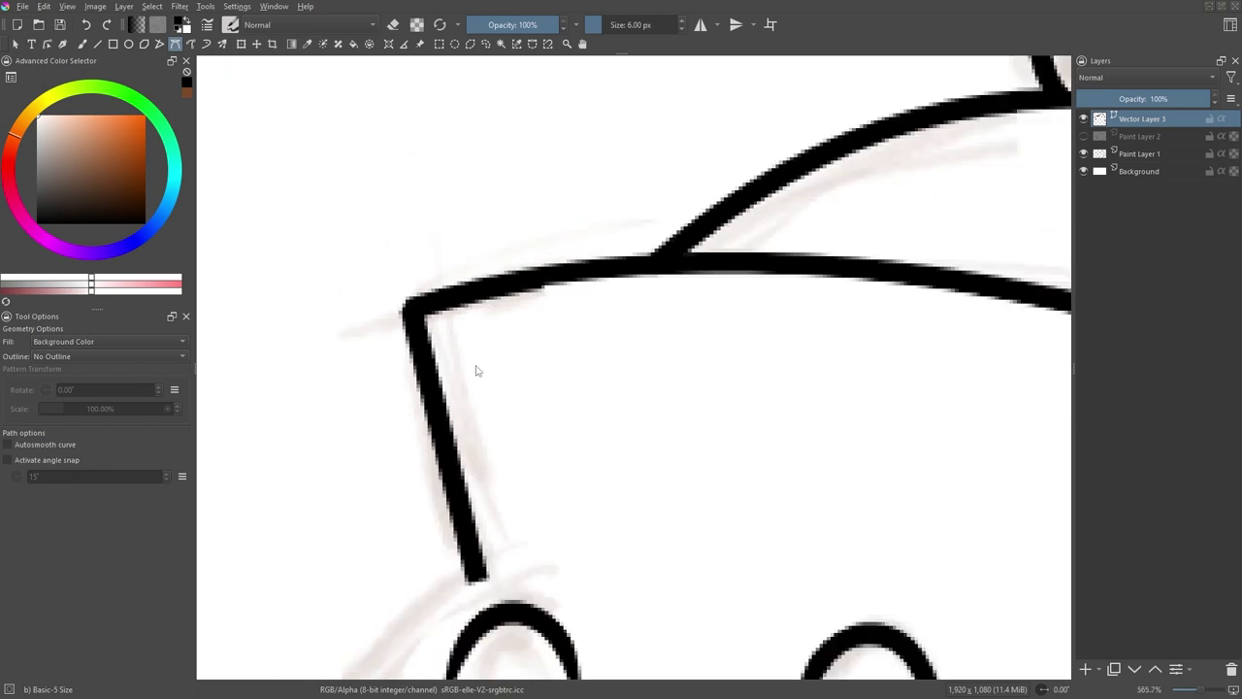
pyautogui.click(74, 340)
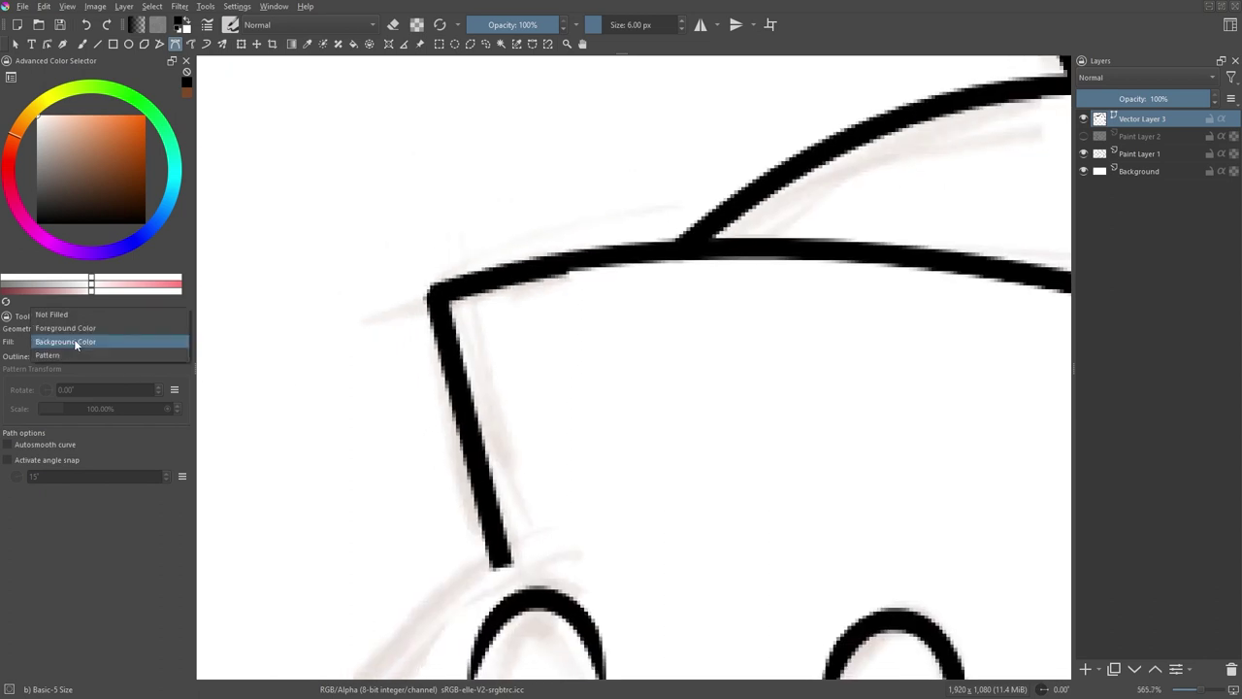
pyautogui.click(73, 329)
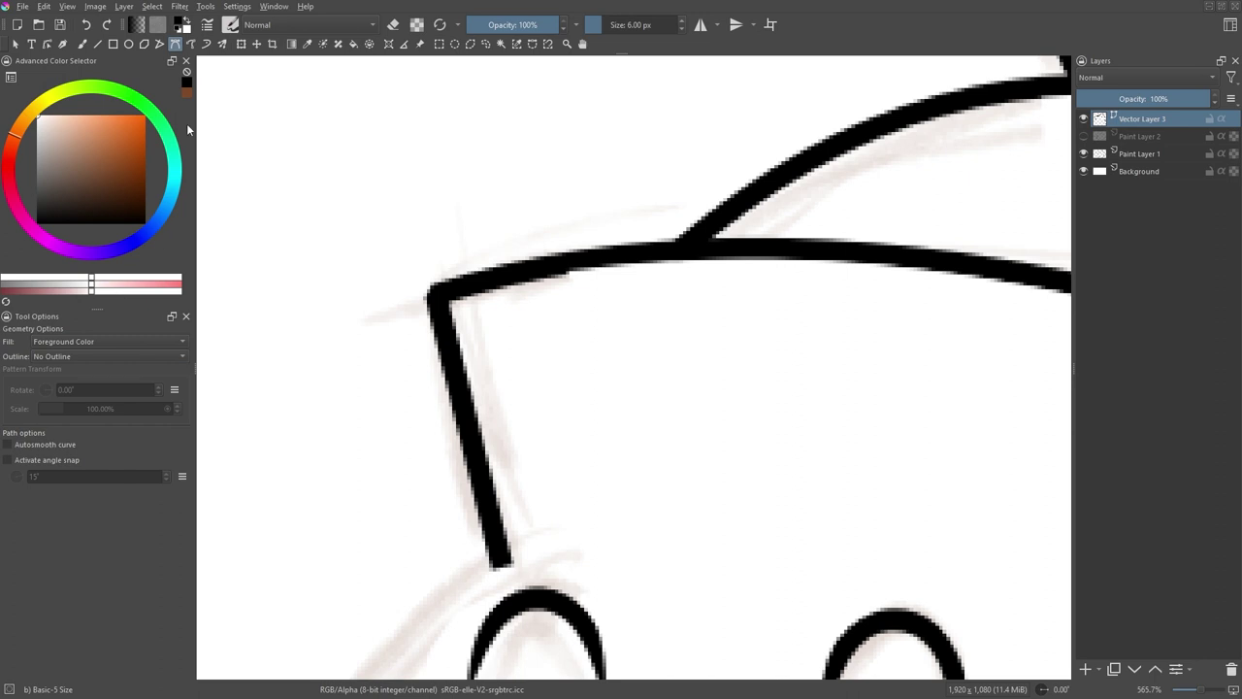
# Step: Draw a closed black-filled shape at the lid's left corner
pyautogui.scroll(1, 448, 289)
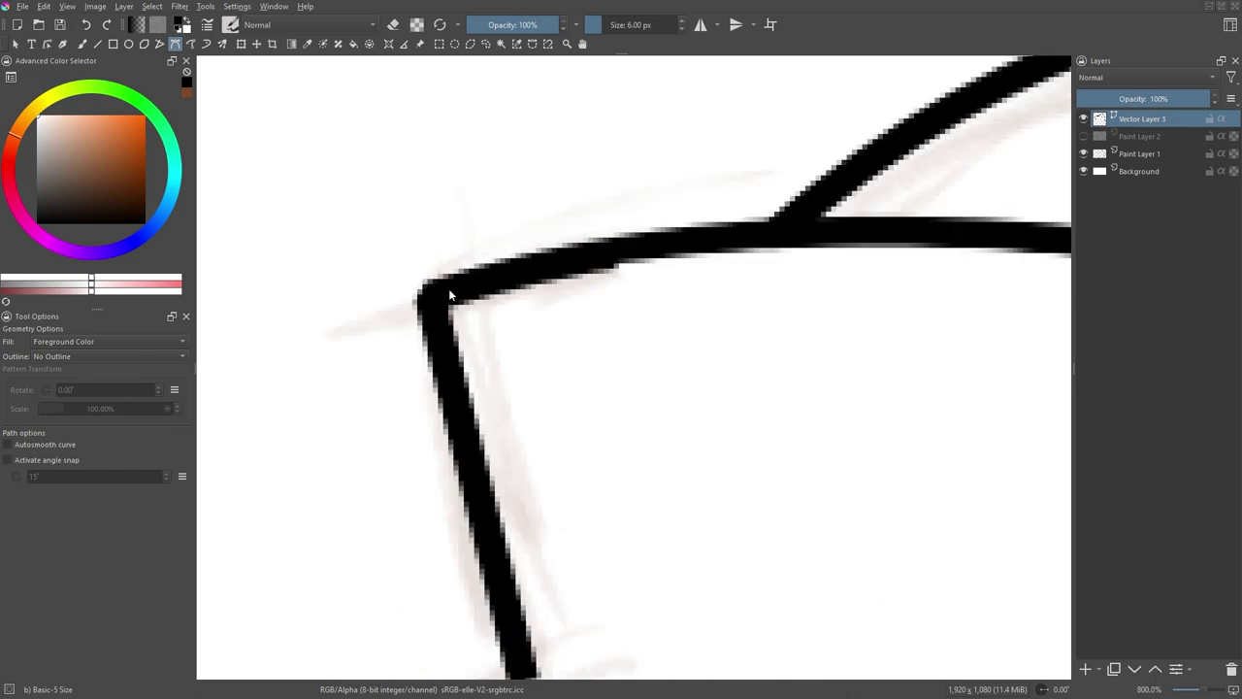
pyautogui.moveTo(491, 262); pyautogui.dragTo(401, 283)
pyautogui.click(494, 262)
# Step: Add a closed curved stroke where the lid strokes meet the brim
pyautogui.scroll(-1, 494, 316)
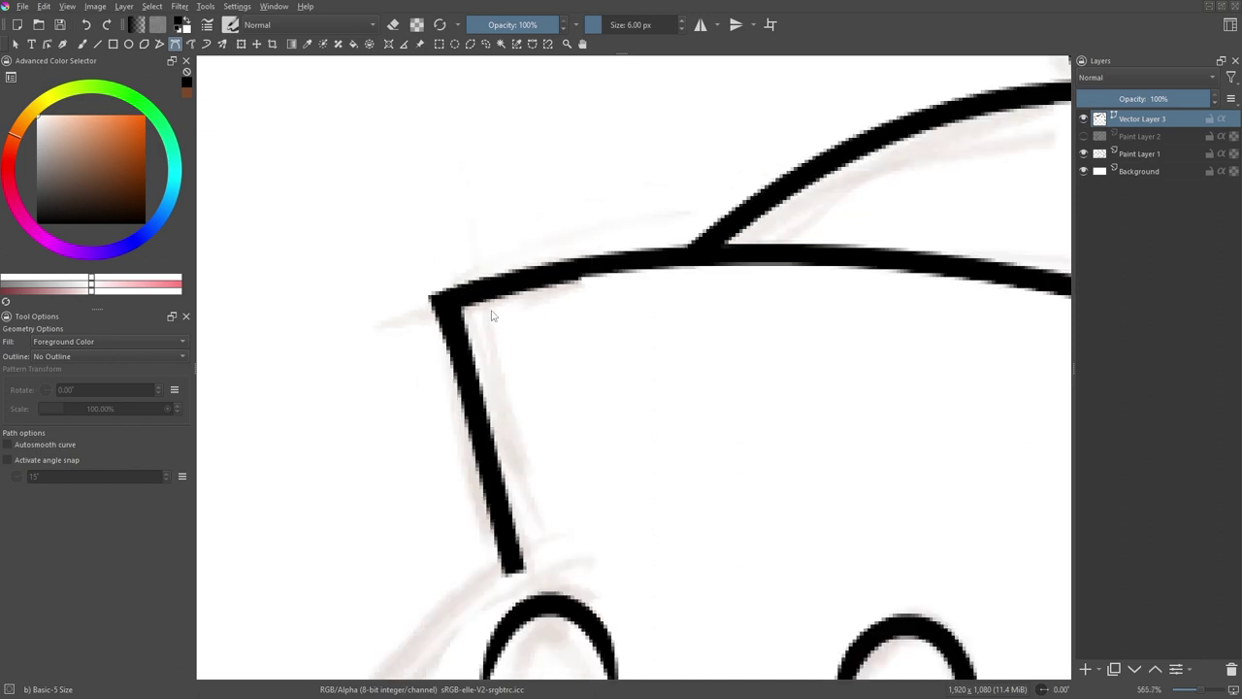
pyautogui.moveTo(650, 317); pyautogui.dragTo(635, 334)
pyautogui.scroll(2, 626, 311)
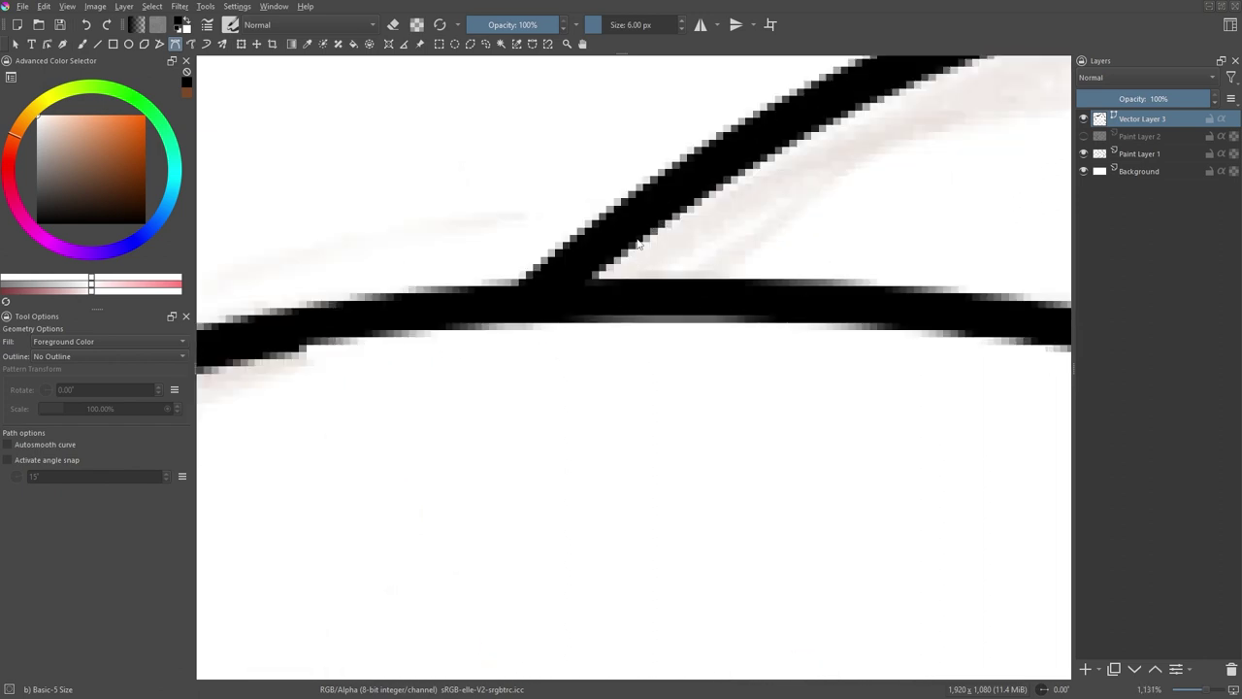
pyautogui.moveTo(605, 273); pyautogui.dragTo(633, 241)
pyautogui.click(632, 244)
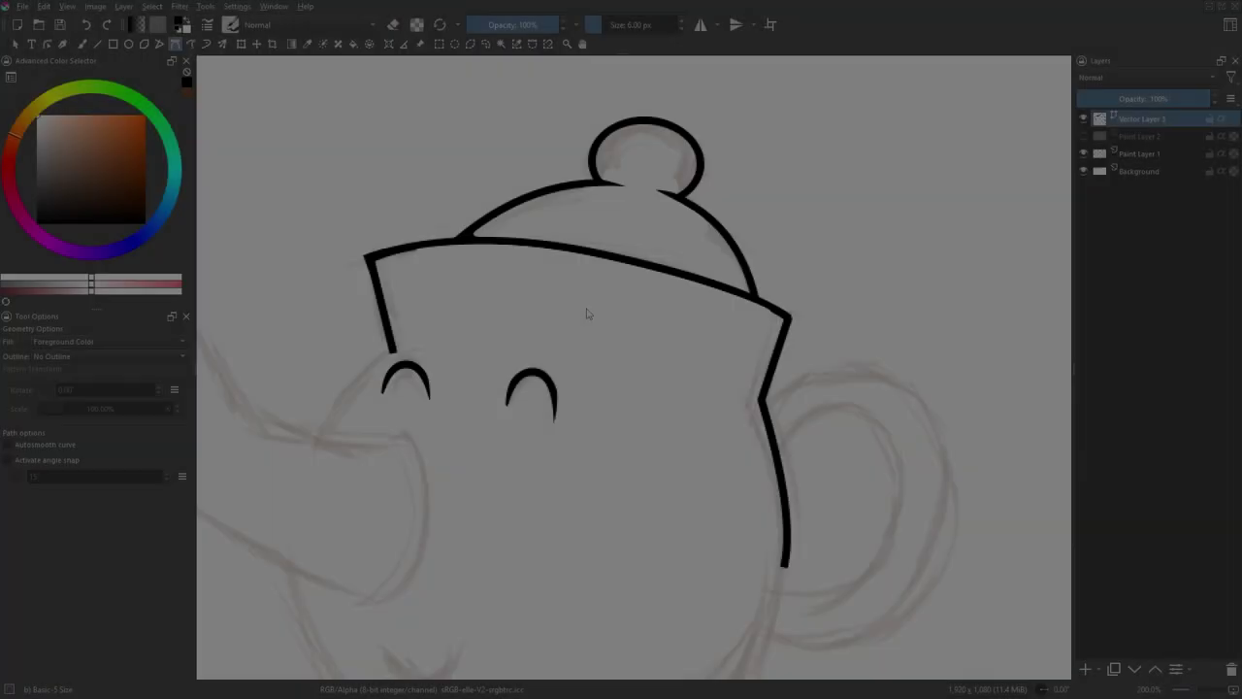
pyautogui.scroll(-2, 585, 313)
# Step: Hide the Paint Layer 1 sketch and the Background layer to reveal transparency
pyautogui.scroll(-1, 611, 344)
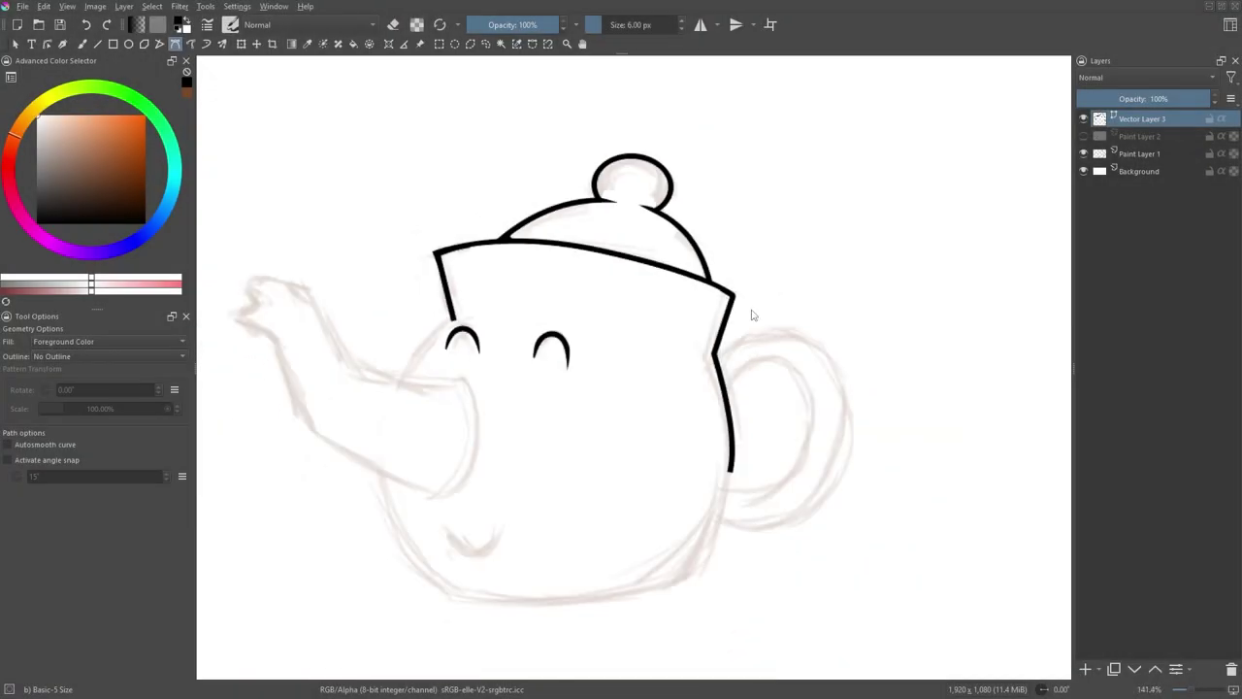
pyautogui.click(1084, 154)
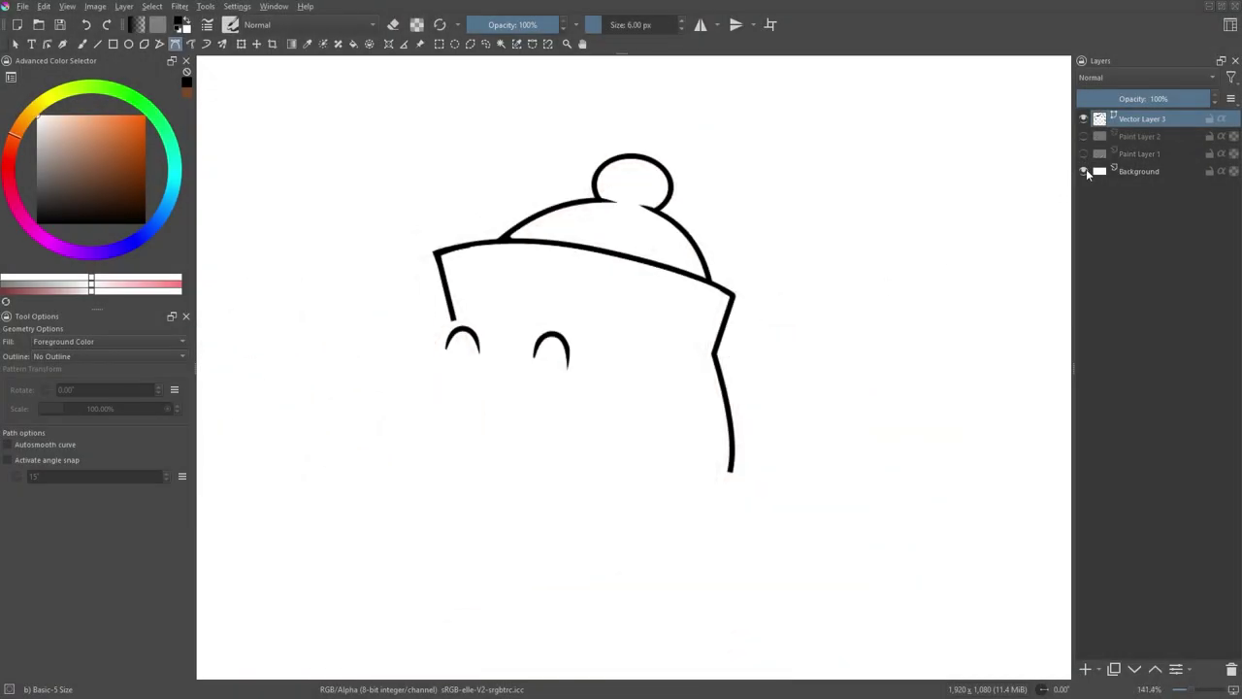
pyautogui.click(1084, 171)
pyautogui.scroll(1, 532, 304)
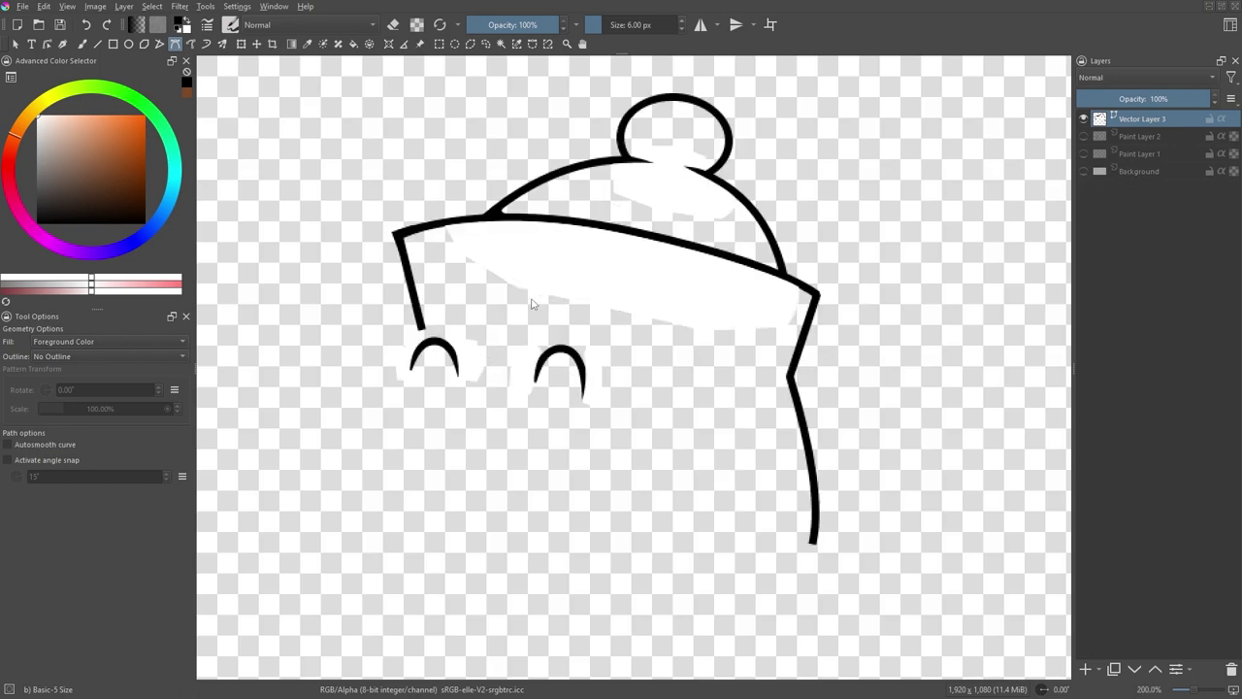
pyautogui.scroll(1, 532, 305)
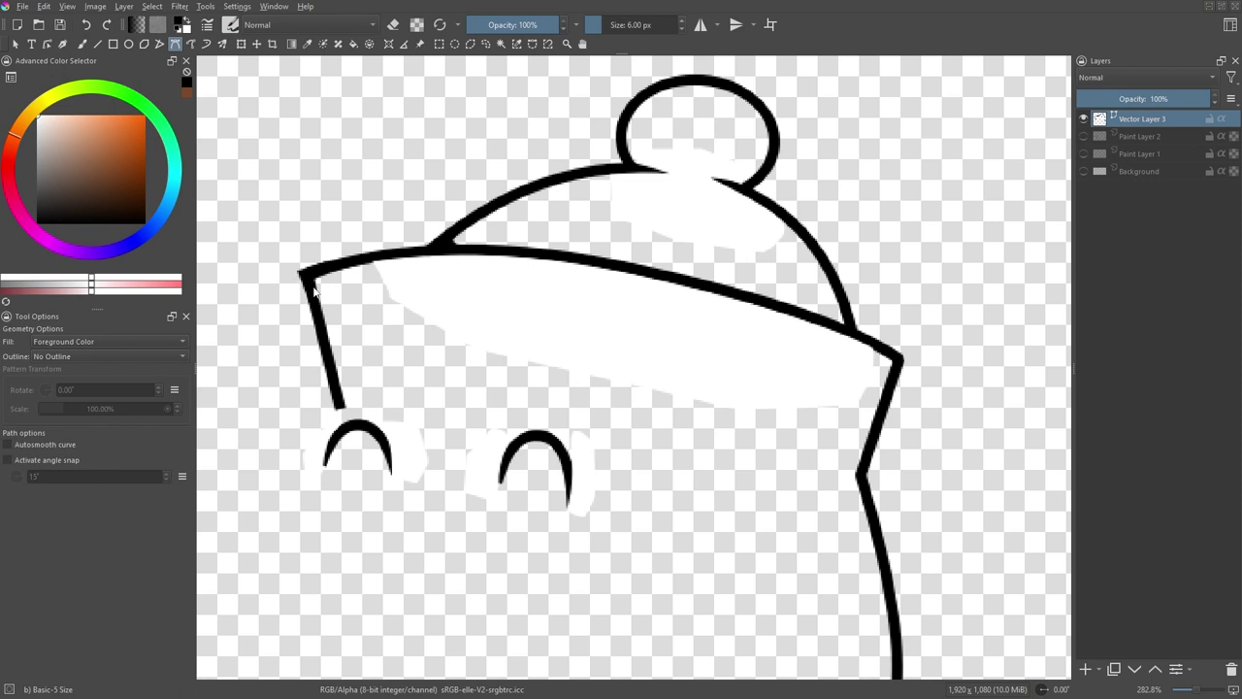
pyautogui.scroll(-2, 368, 324)
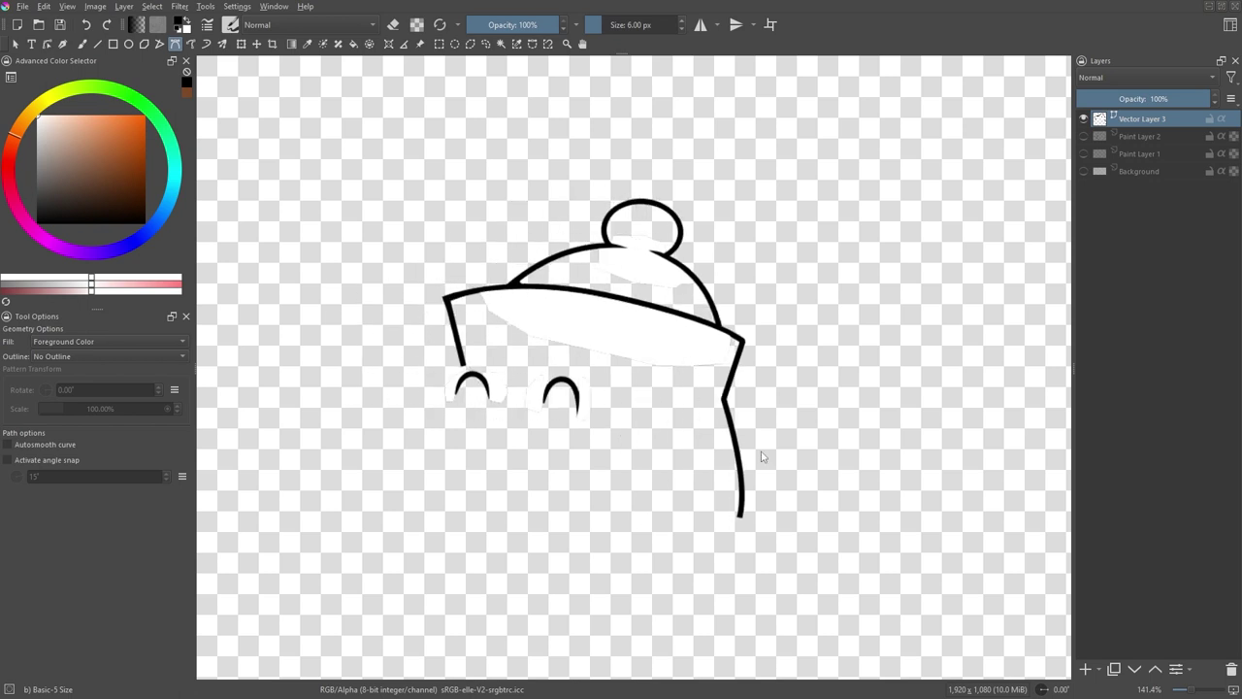
# Step: Add a Gradient Map filter mask with the Foreground to Transparent preset, selecting its end stop
pyautogui.click(1100, 669)
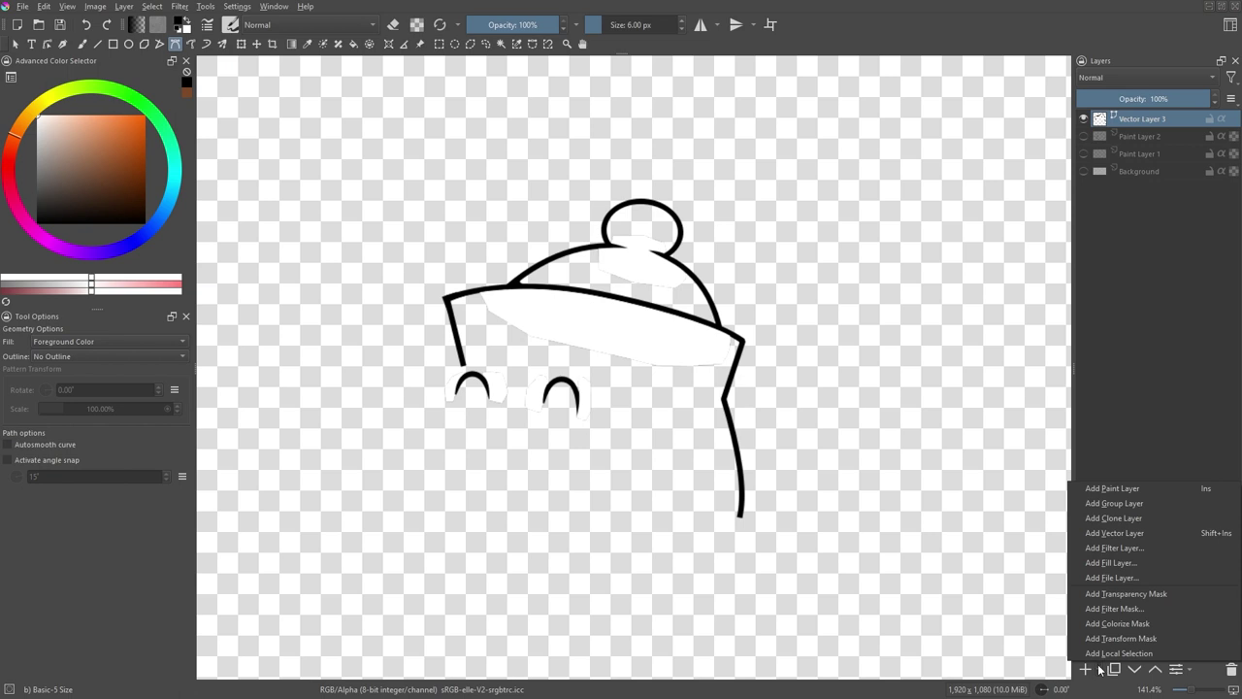
pyautogui.click(1116, 610)
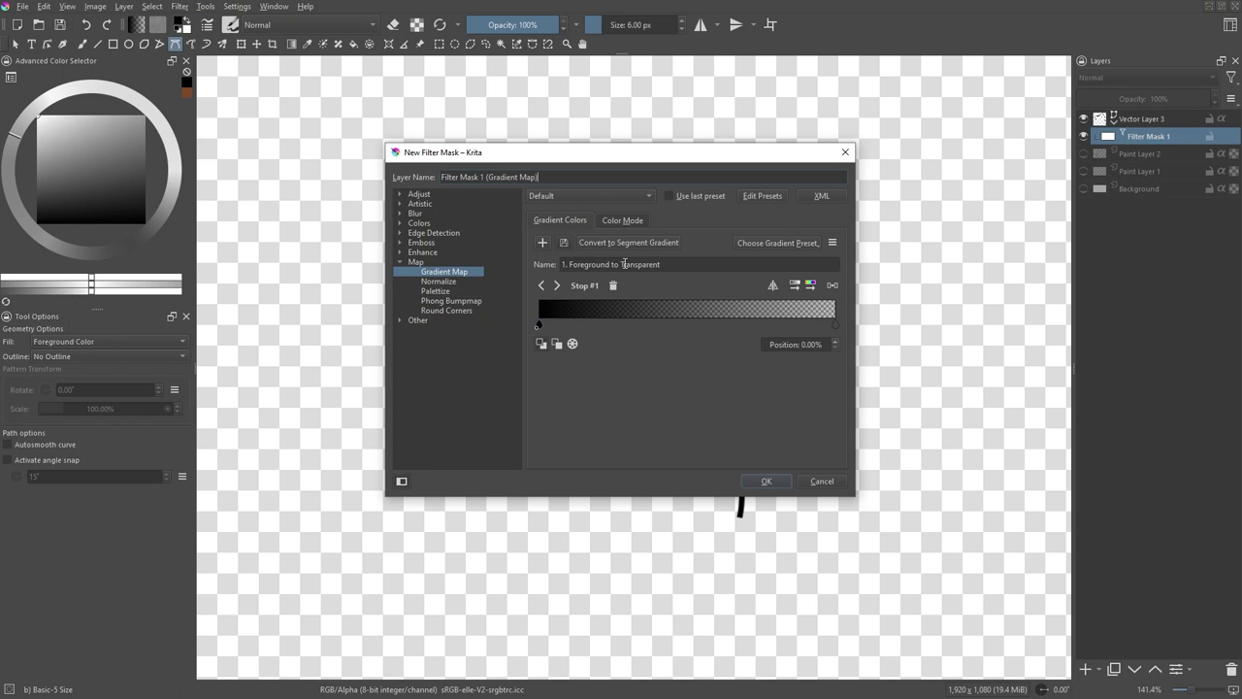
pyautogui.click(760, 243)
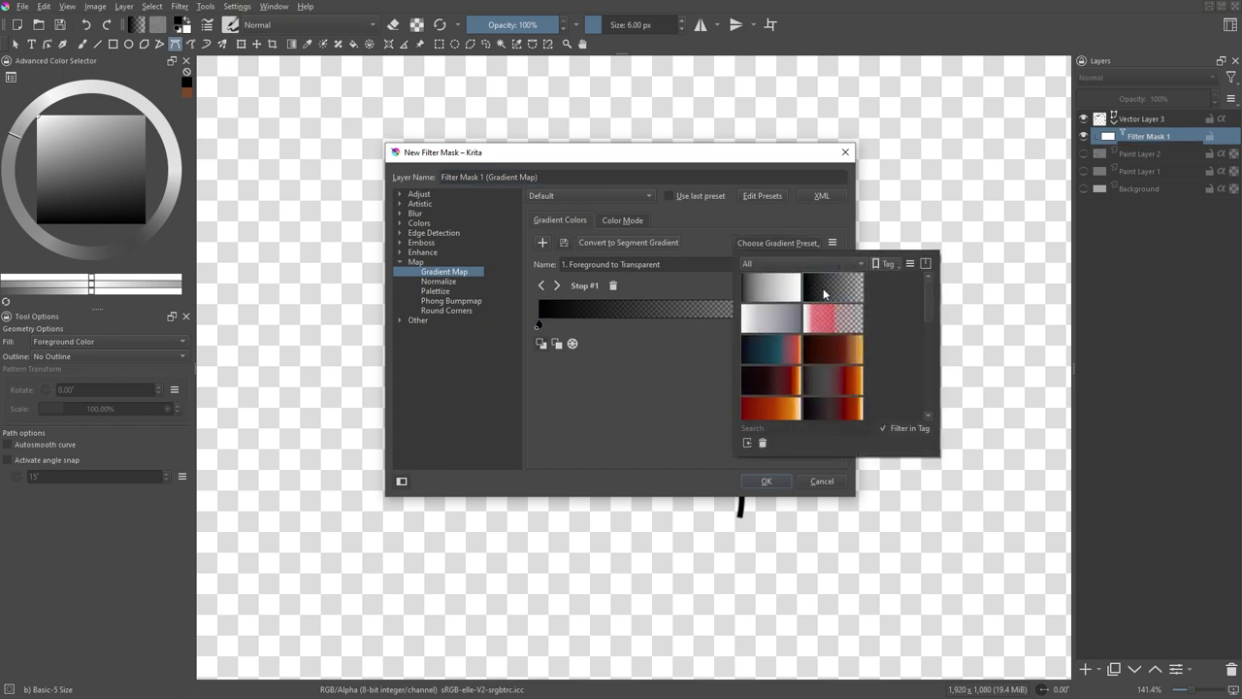
pyautogui.click(667, 378)
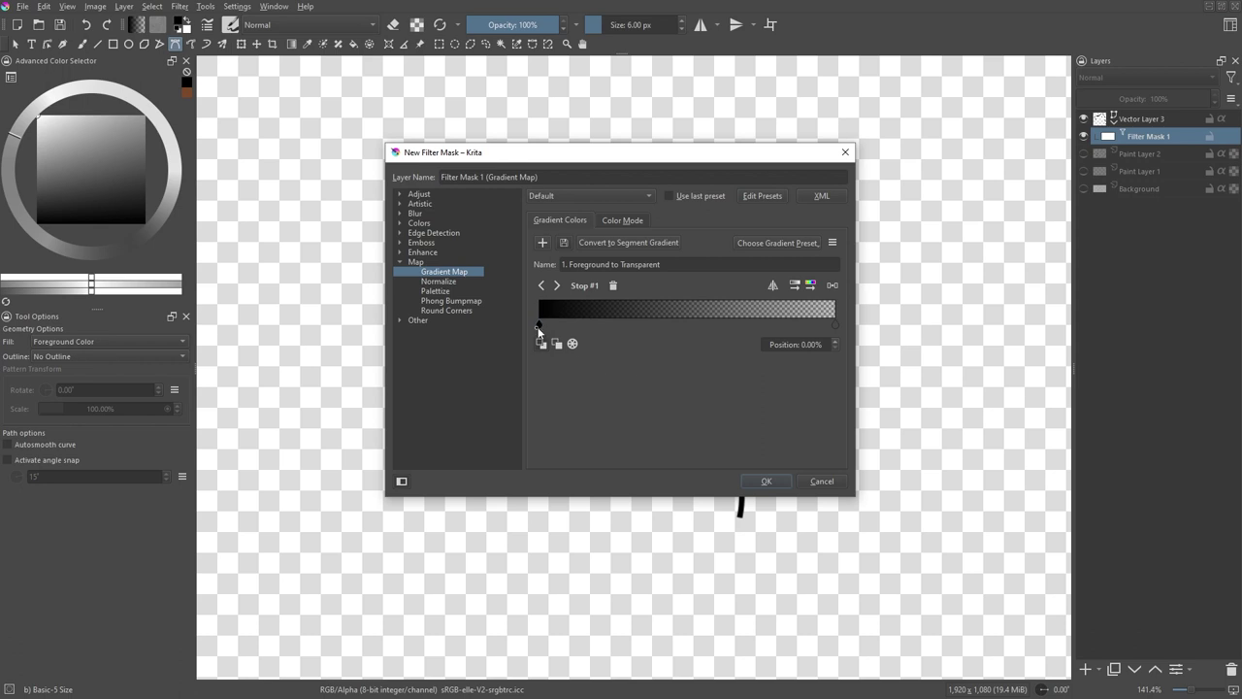
pyautogui.click(837, 325)
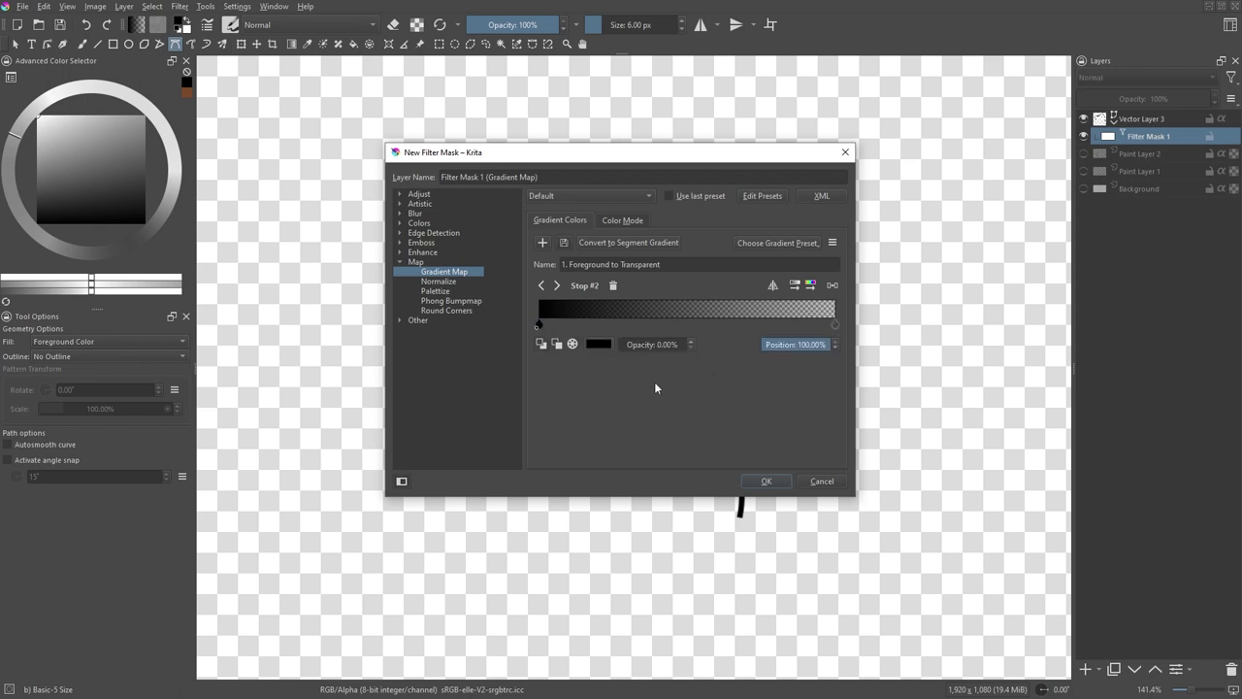
# Step: Create Filter Mask 1 and toggle it to compare the line art before and after
pyautogui.click(777, 483)
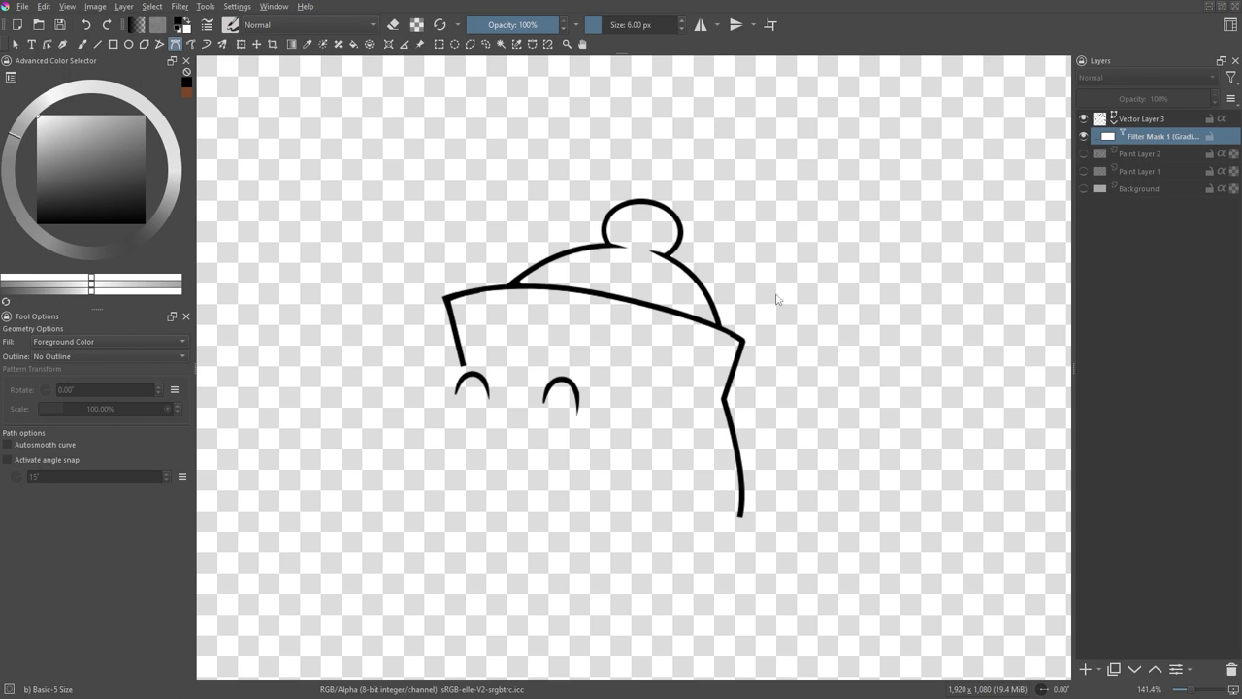
pyautogui.click(1085, 138)
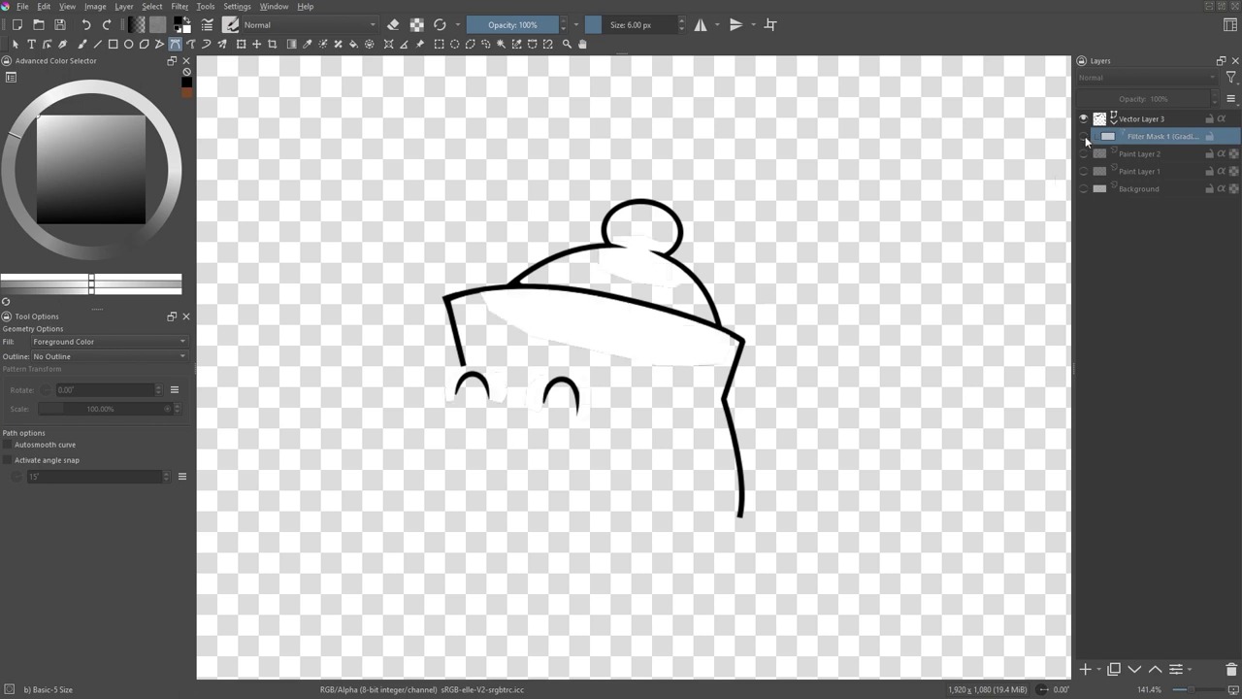
pyautogui.click(1085, 136)
pyautogui.click(1085, 136)
pyautogui.click(1085, 136)
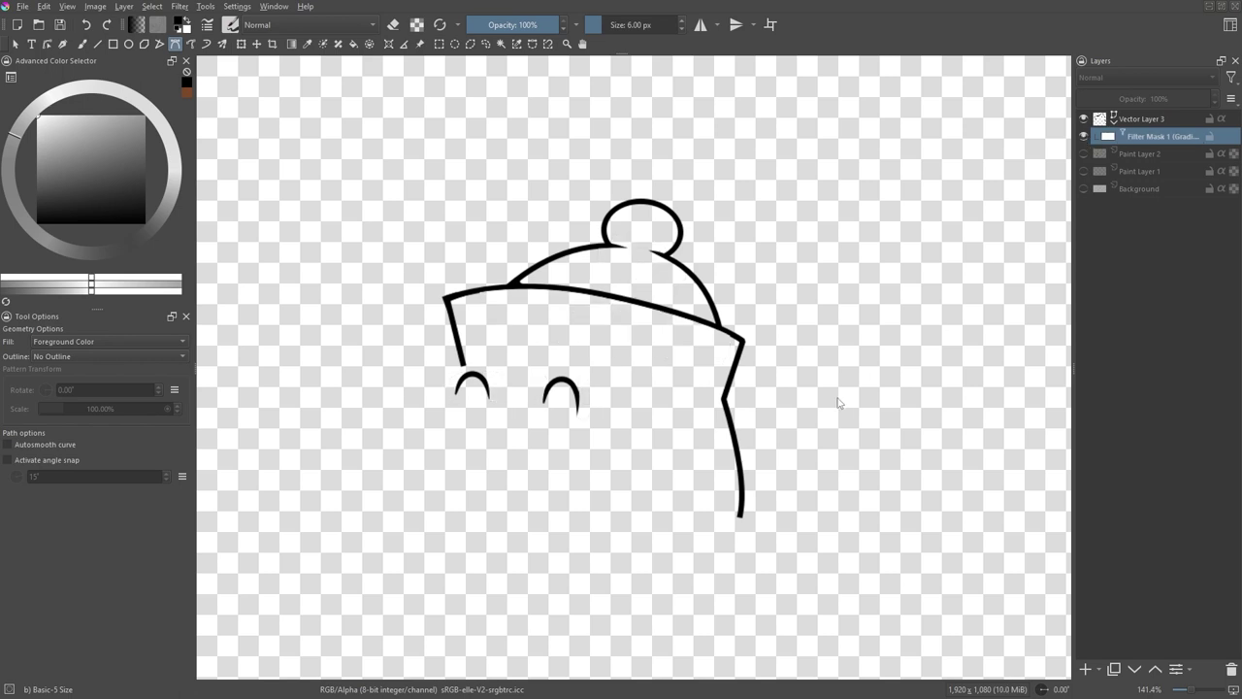
# Step: Reset the canvas zoom and select Vector Layer 3
pyautogui.press('1')
pyautogui.scroll(1, 760, 350)
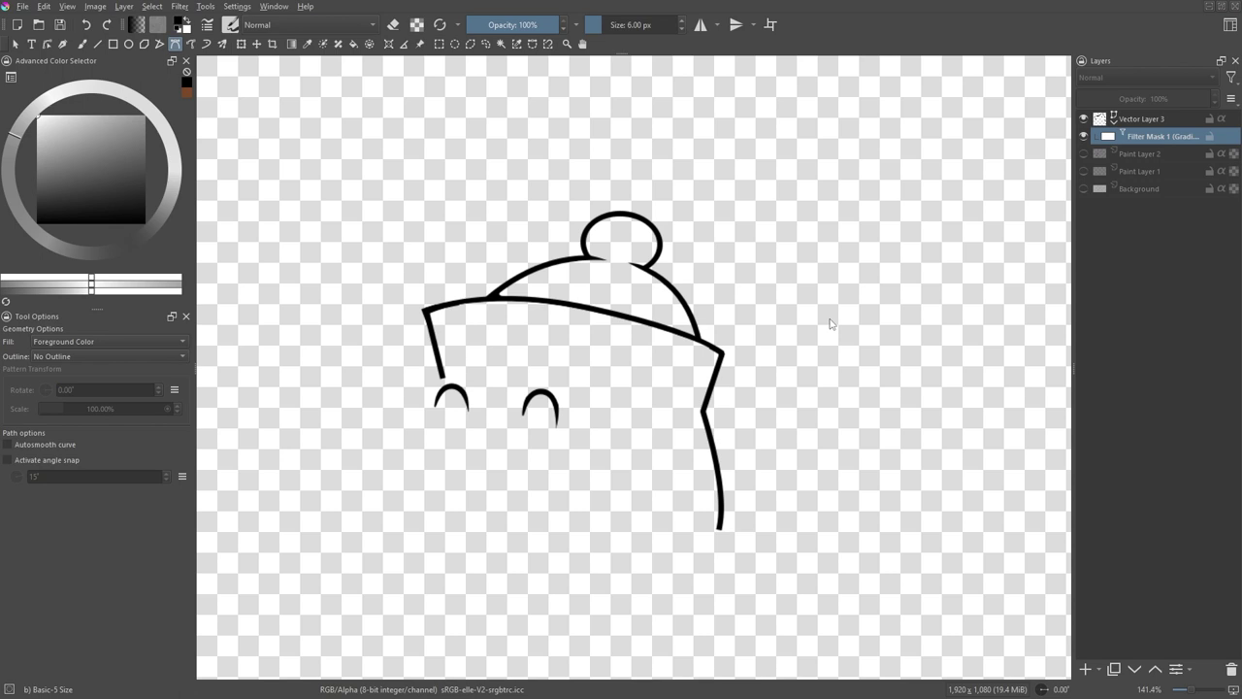
pyautogui.click(1129, 119)
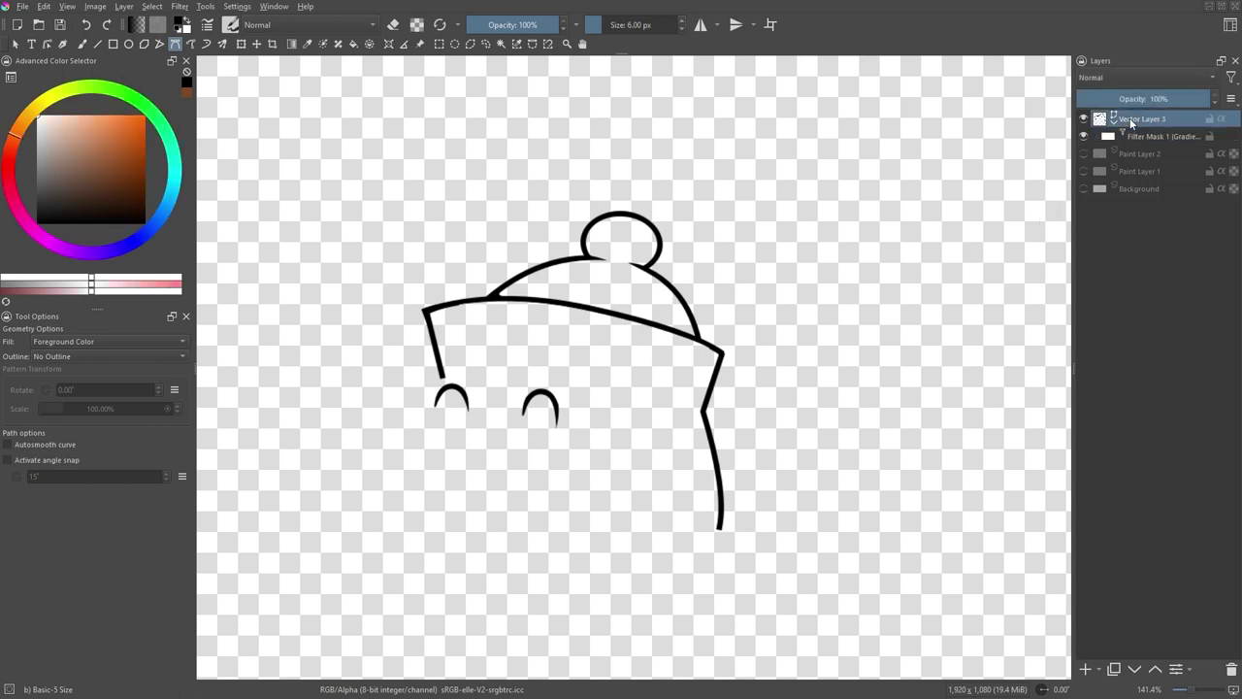
# Step: Add Paint Layer 4 and fill the teapot lid with strong red
pyautogui.click(1085, 668)
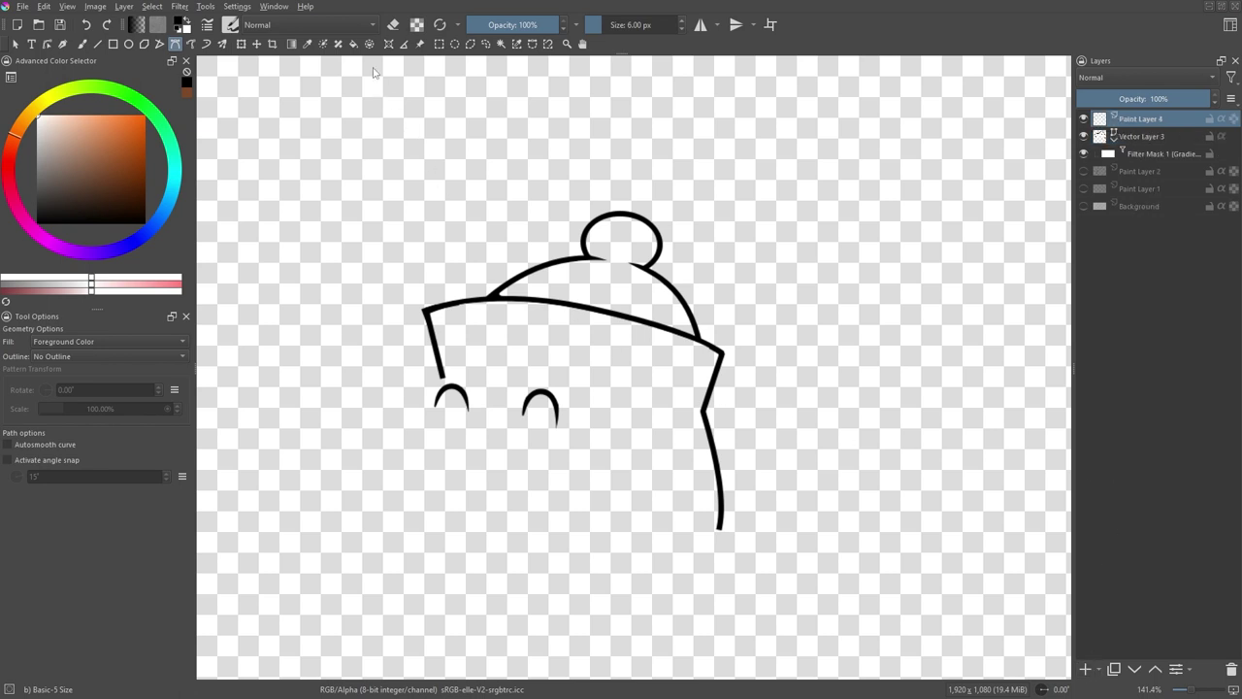
pyautogui.click(353, 45)
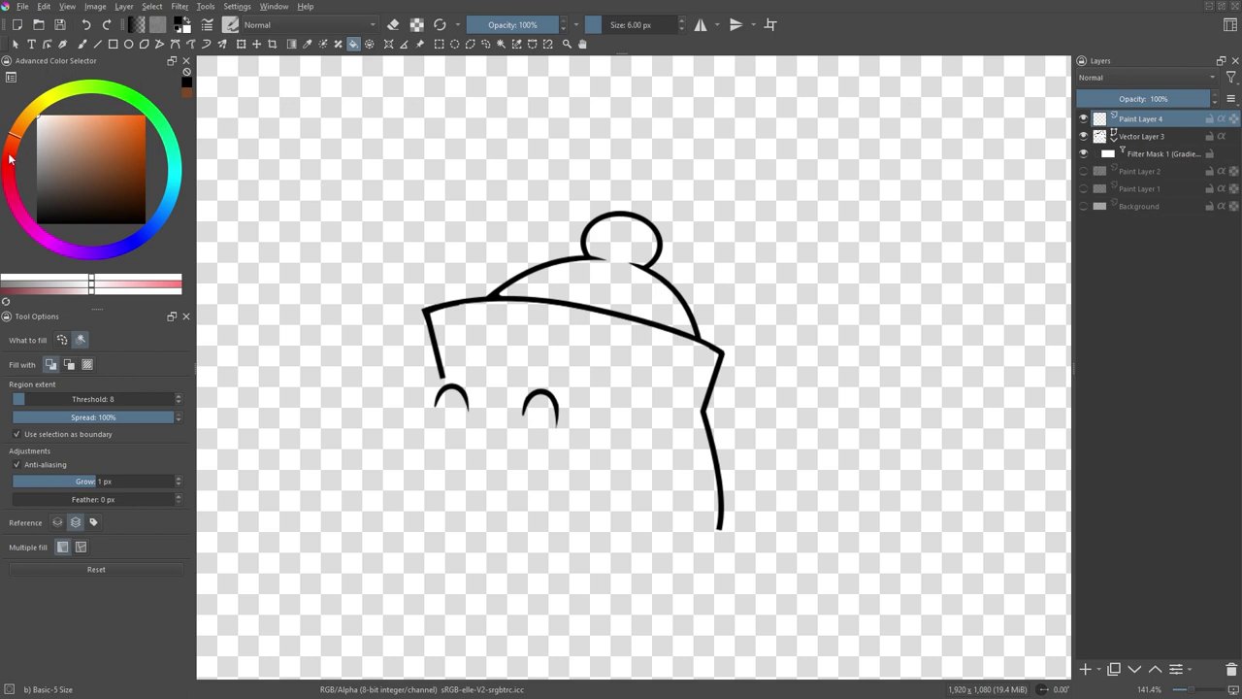
pyautogui.moveTo(13, 161); pyautogui.dragTo(39, 151)
pyautogui.click(122, 131)
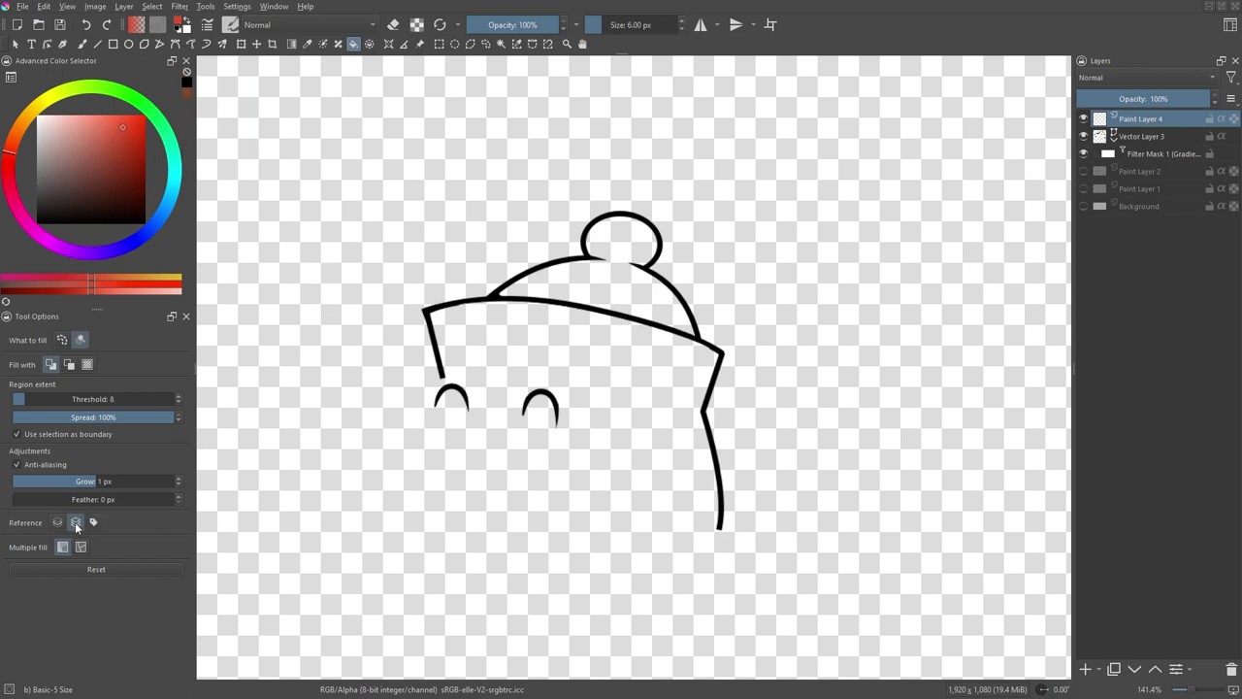
pyautogui.click(603, 283)
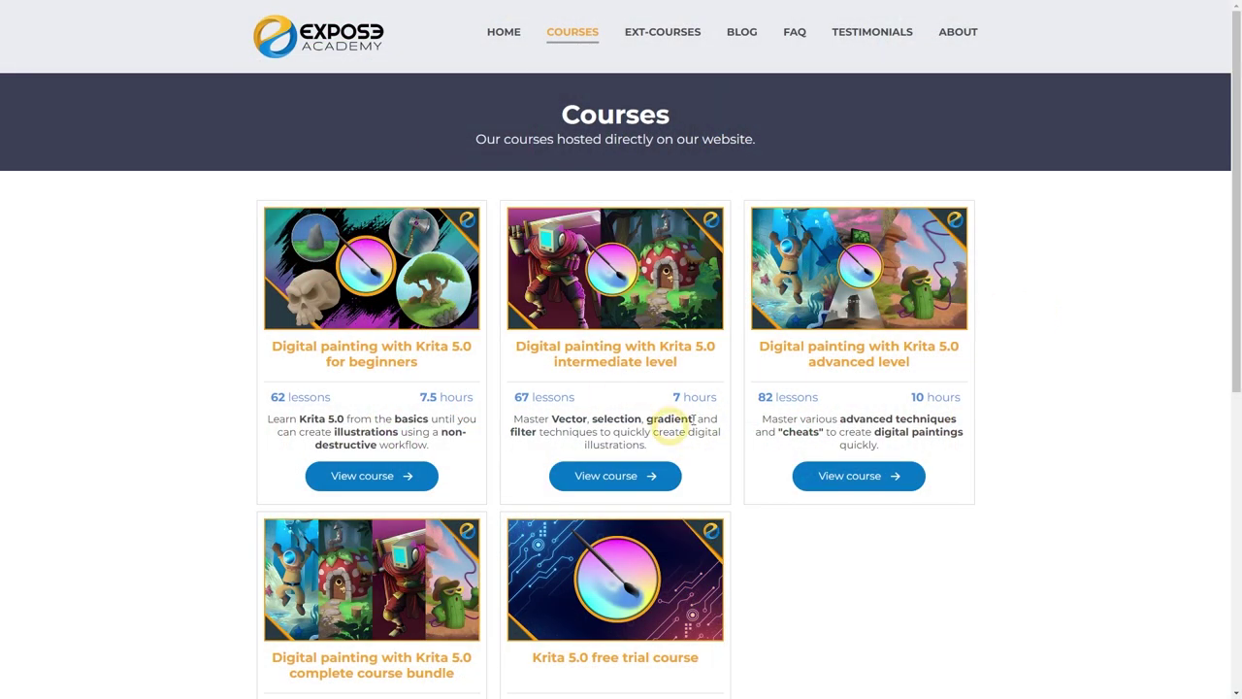
# Step: Open the Digital painting with Krita 5.0 intermediate course and scroll to its chapter cards
pyautogui.click(629, 476)
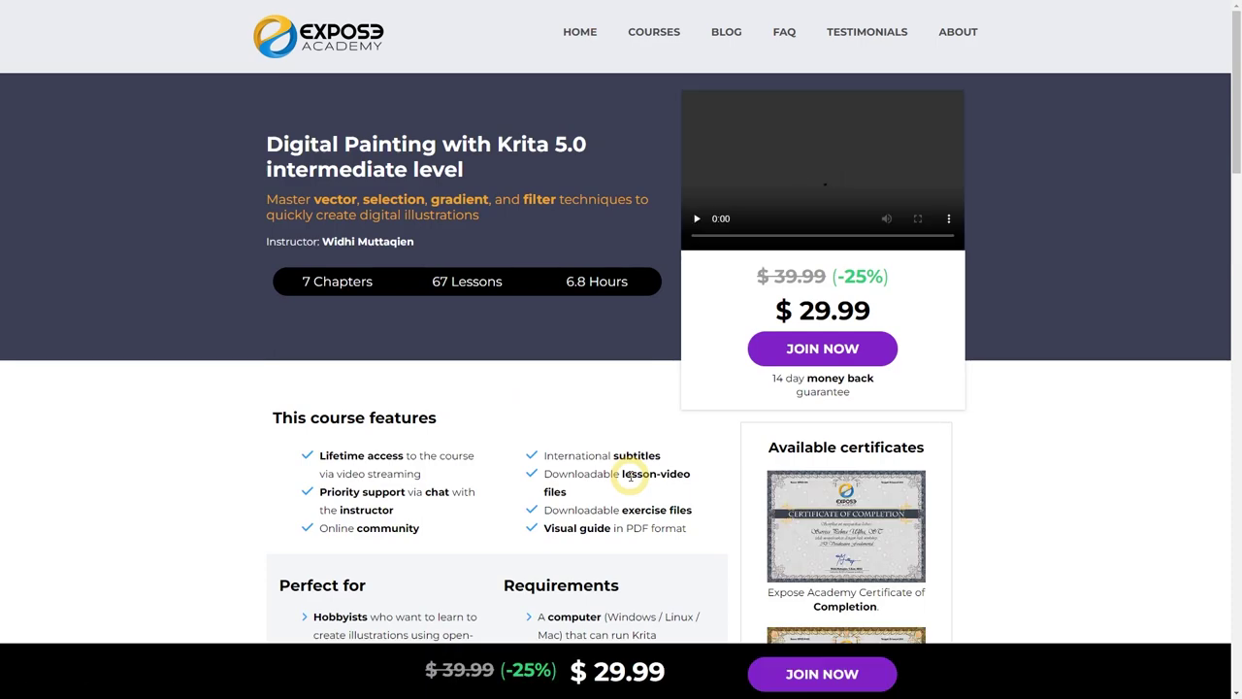
pyautogui.scroll(-2, 636, 385)
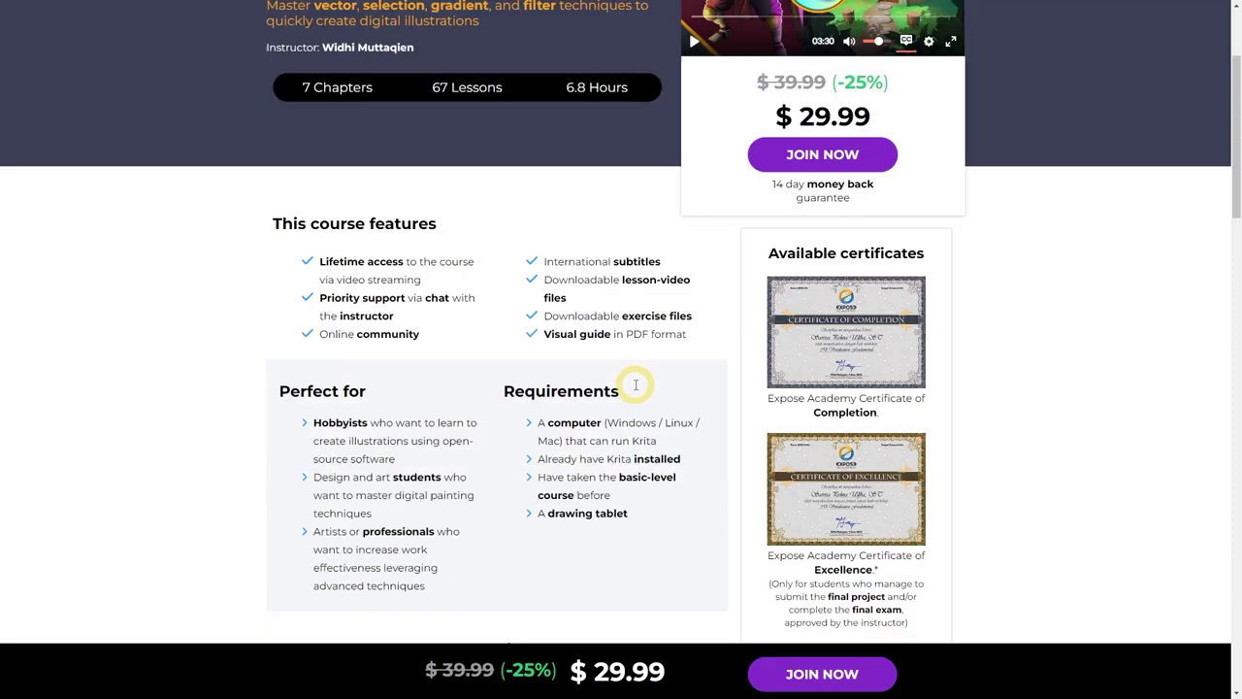
pyautogui.scroll(-13, 636, 385)
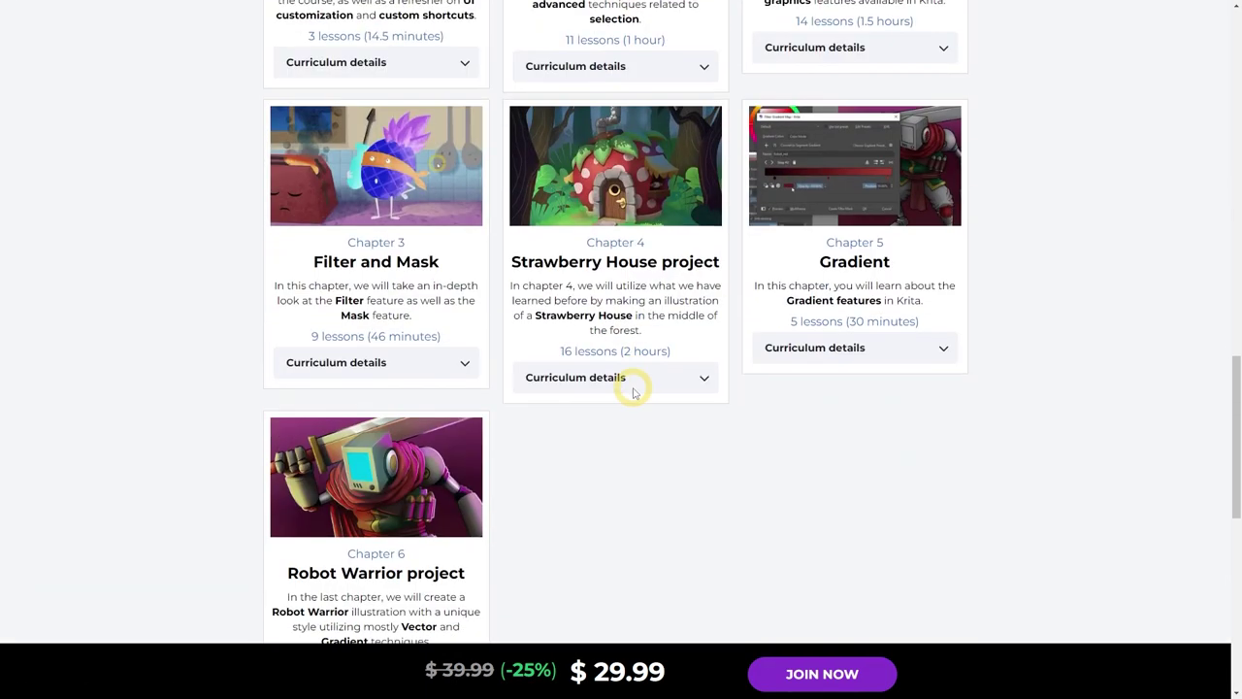